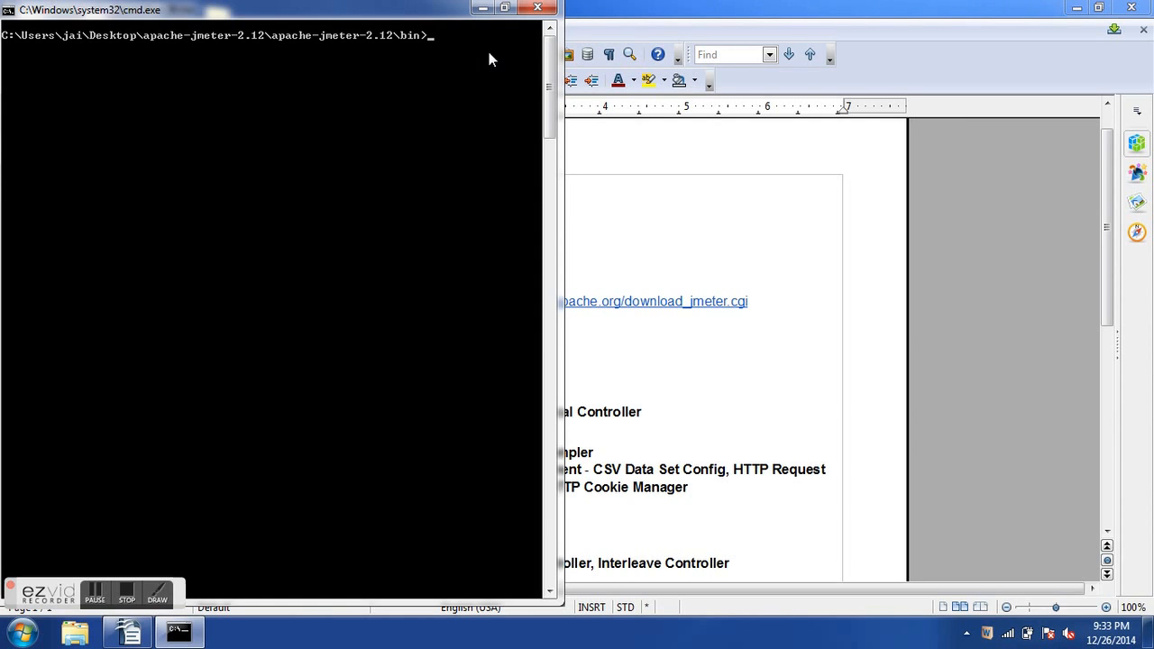
List the contents of the JMeter bin folder and launch JMeter with jmeter.bat.
type("dir")
key("Return")
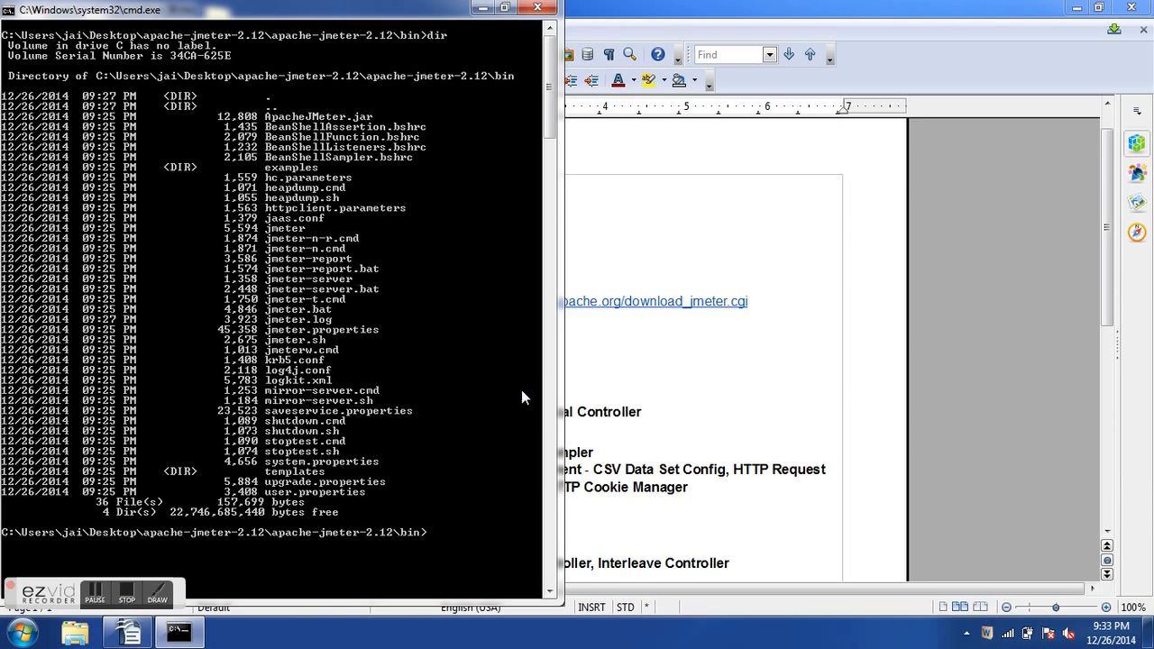
type("jmeter.bat")
key("Return")
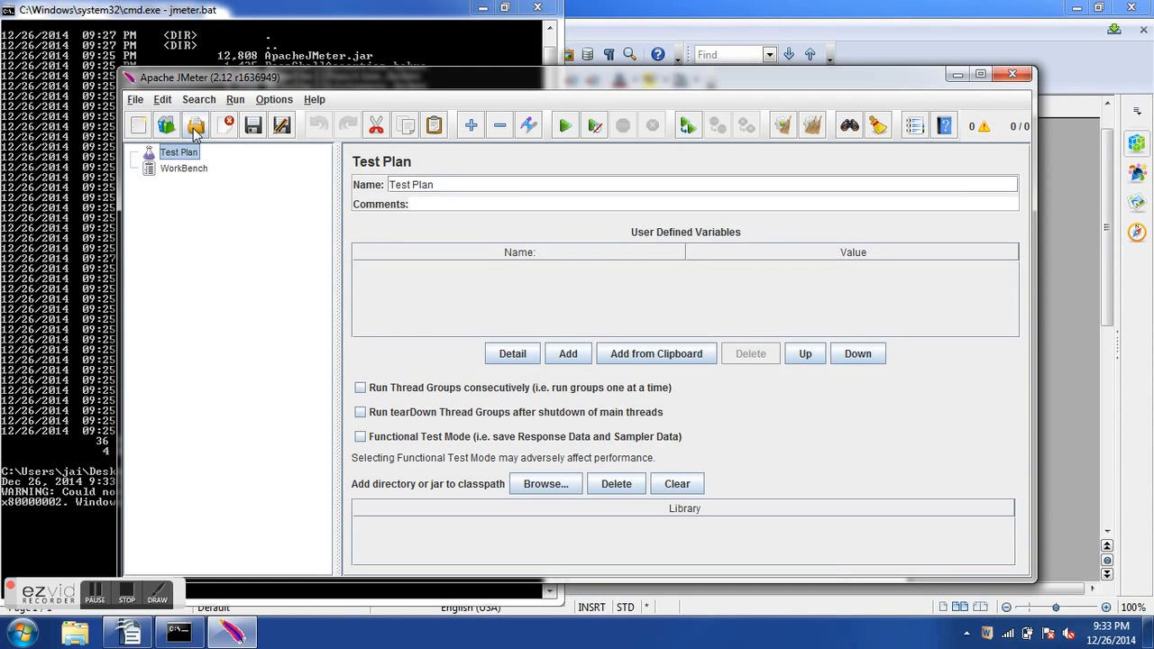
Examine the WorkBench and Test Plan settings, including the name and comments fields, alongside the outline in JmeterTraining.odt.
left_click(185, 170)
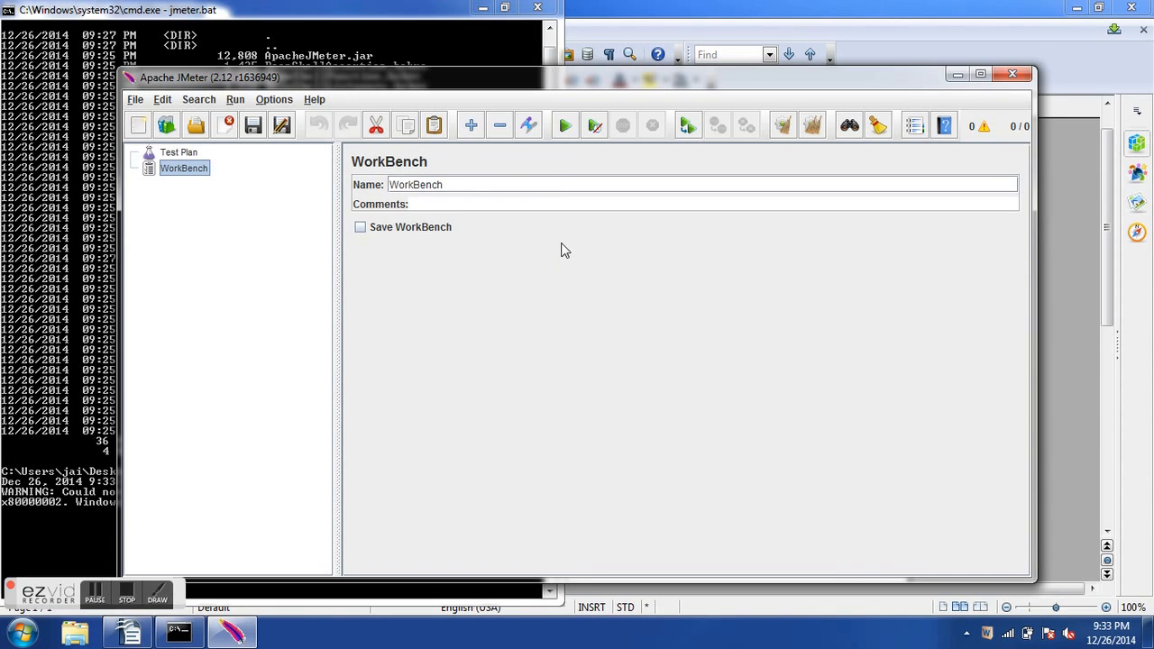
left_click(197, 155)
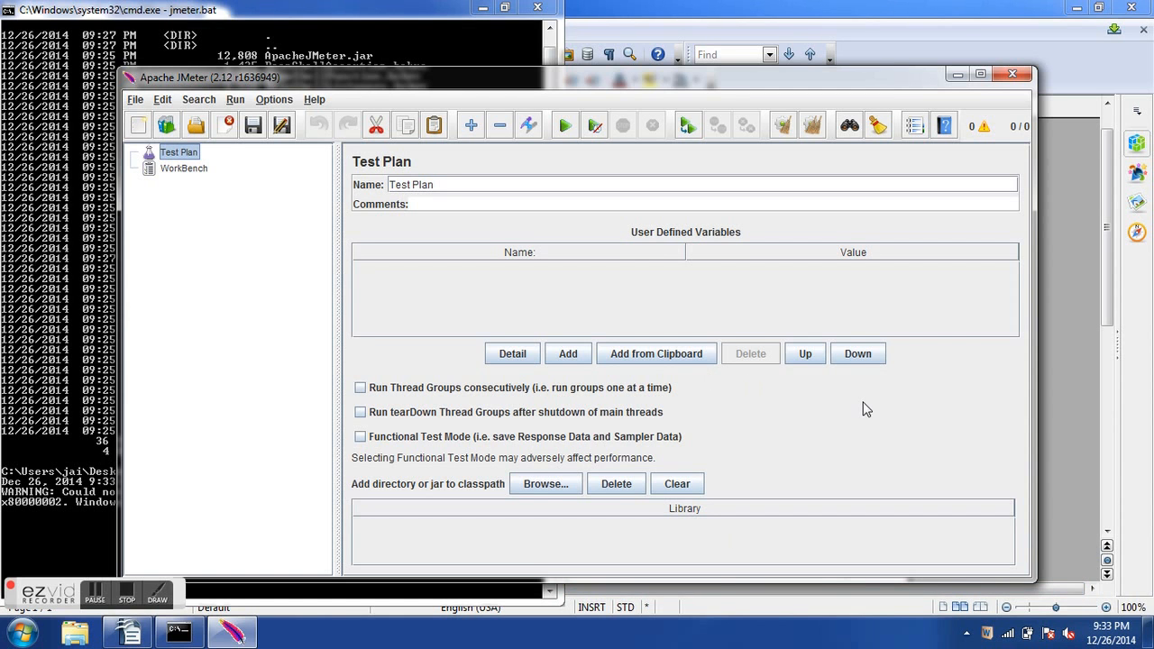
key("alt+Tab")
key("alt+Tab")
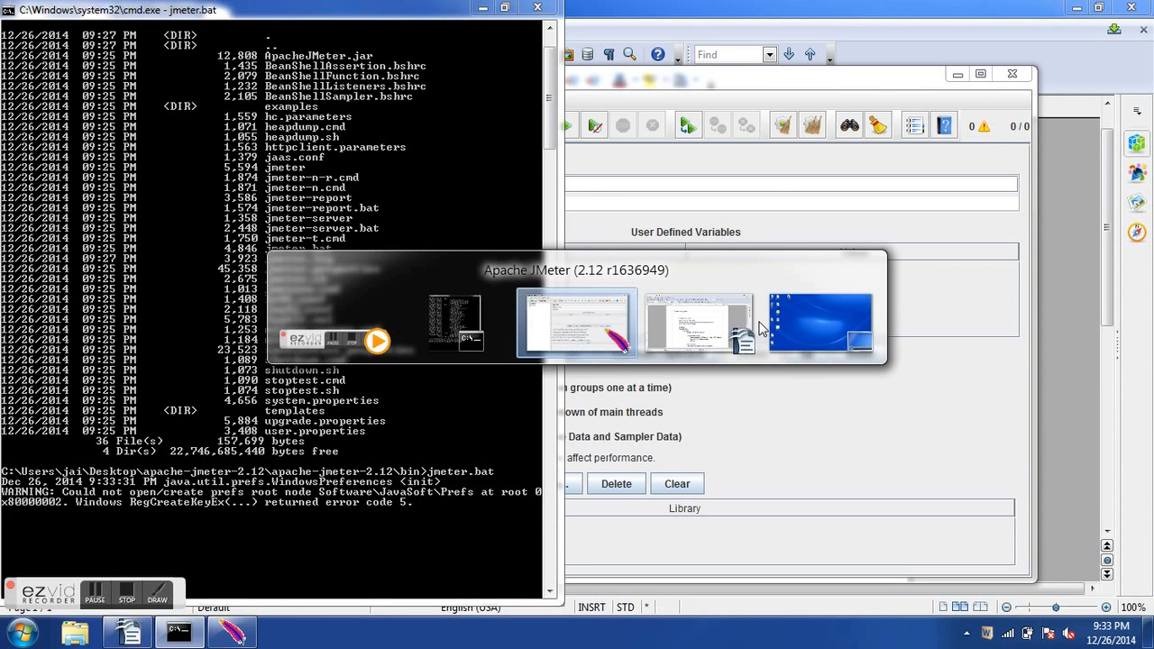
key("alt+Tab")
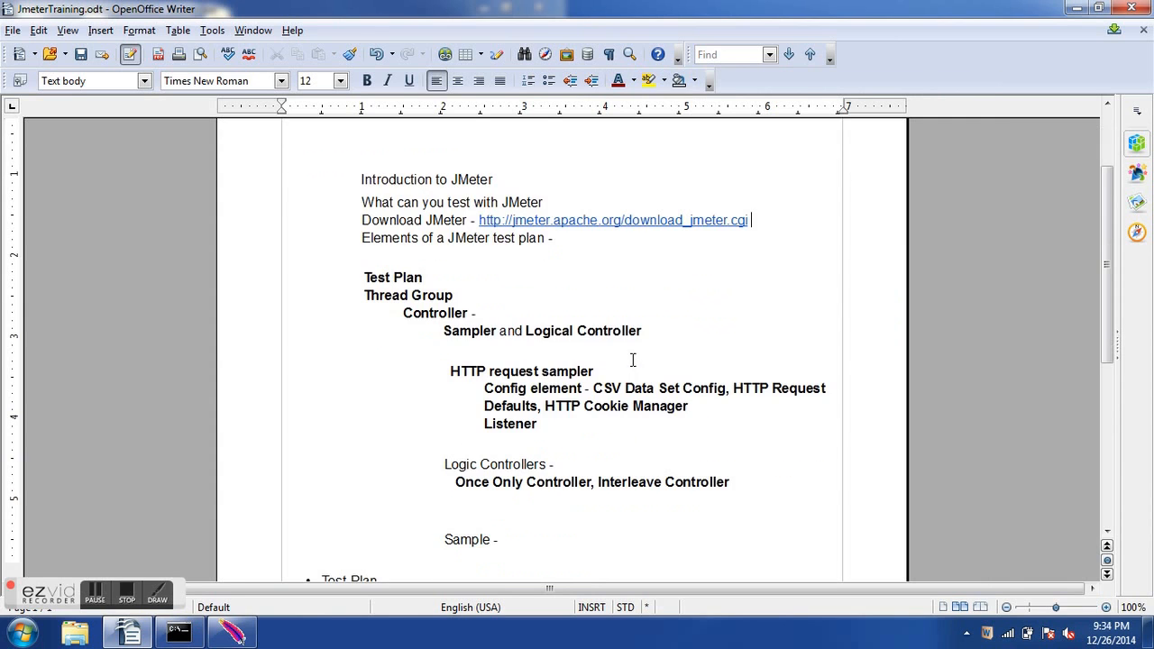
key("alt+Tab")
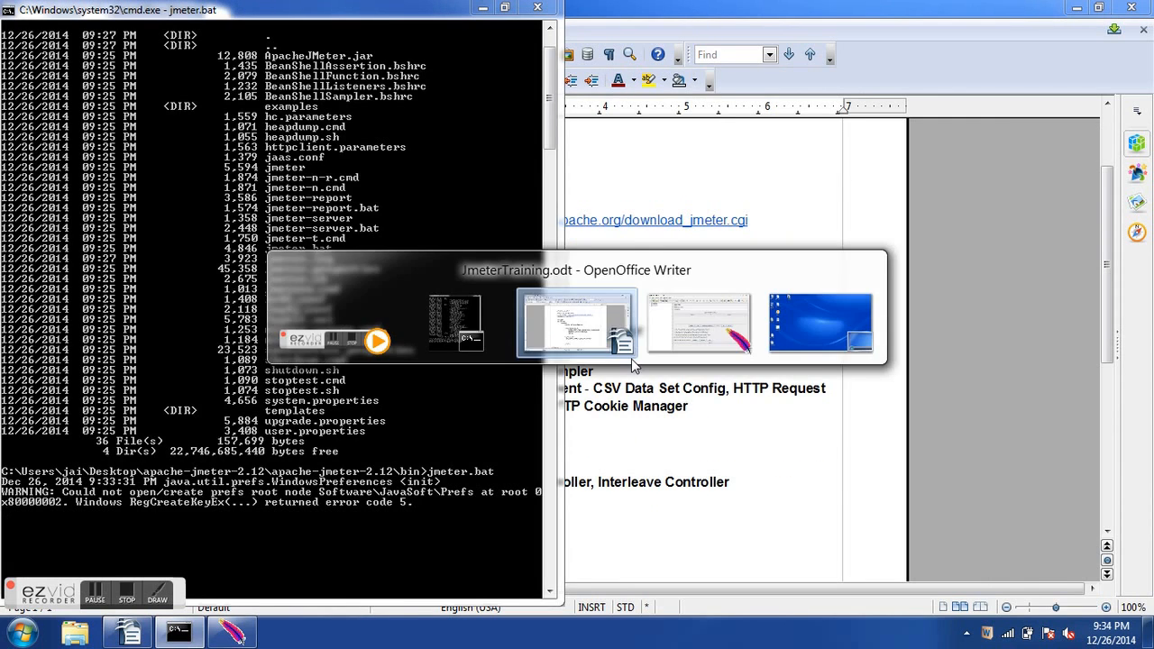
key("alt+Tab")
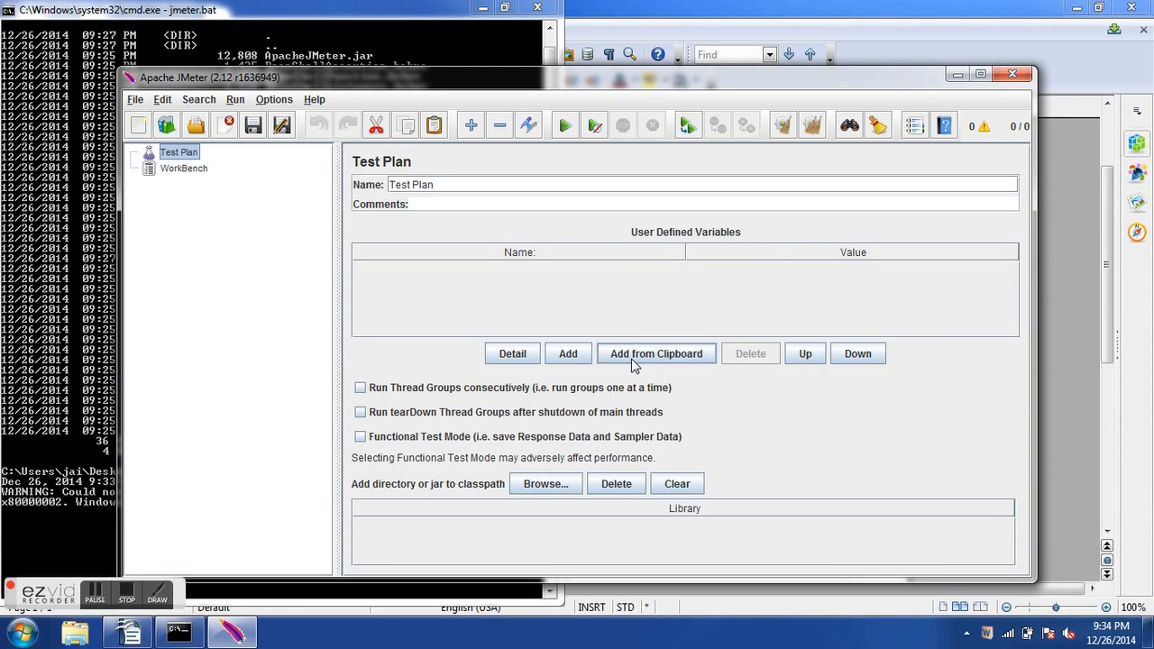
left_click(458, 184)
left_click_drag(402, 185, 441, 189)
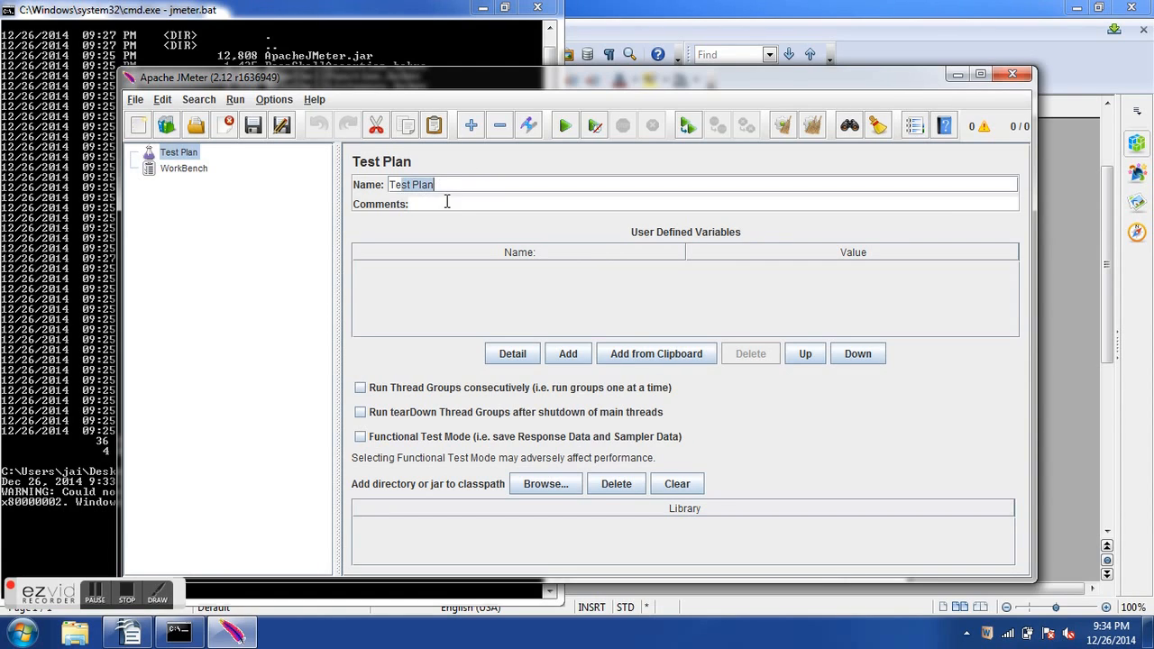
left_click(446, 204)
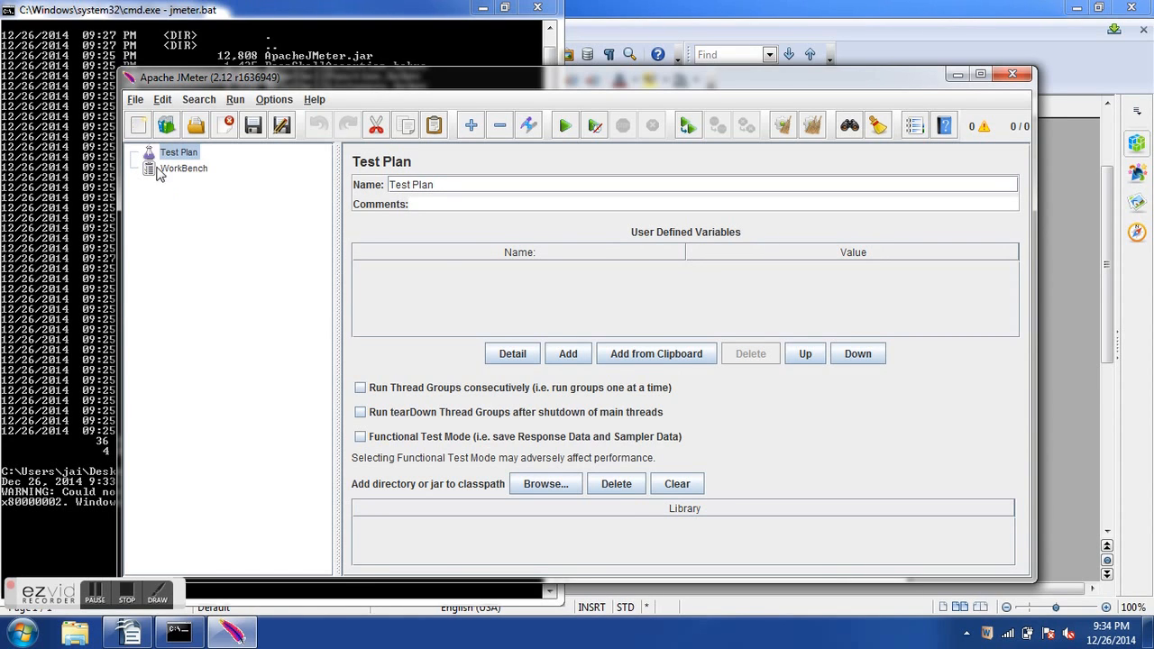
right_click(179, 155)
mouse_move(180, 162)
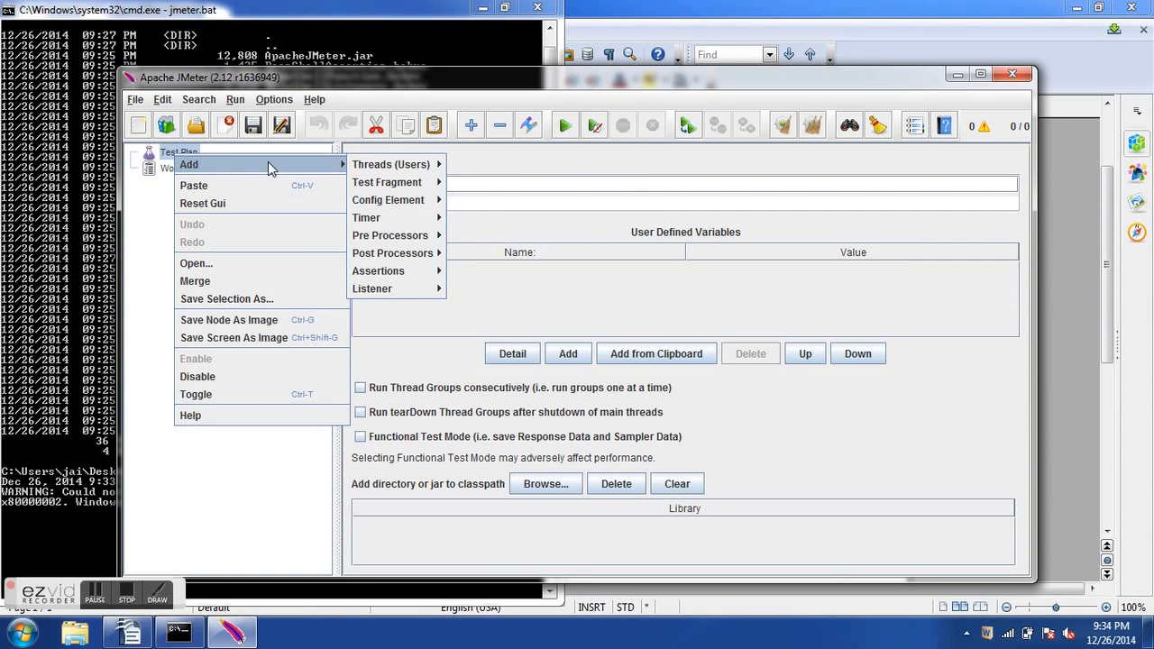
mouse_move(394, 171)
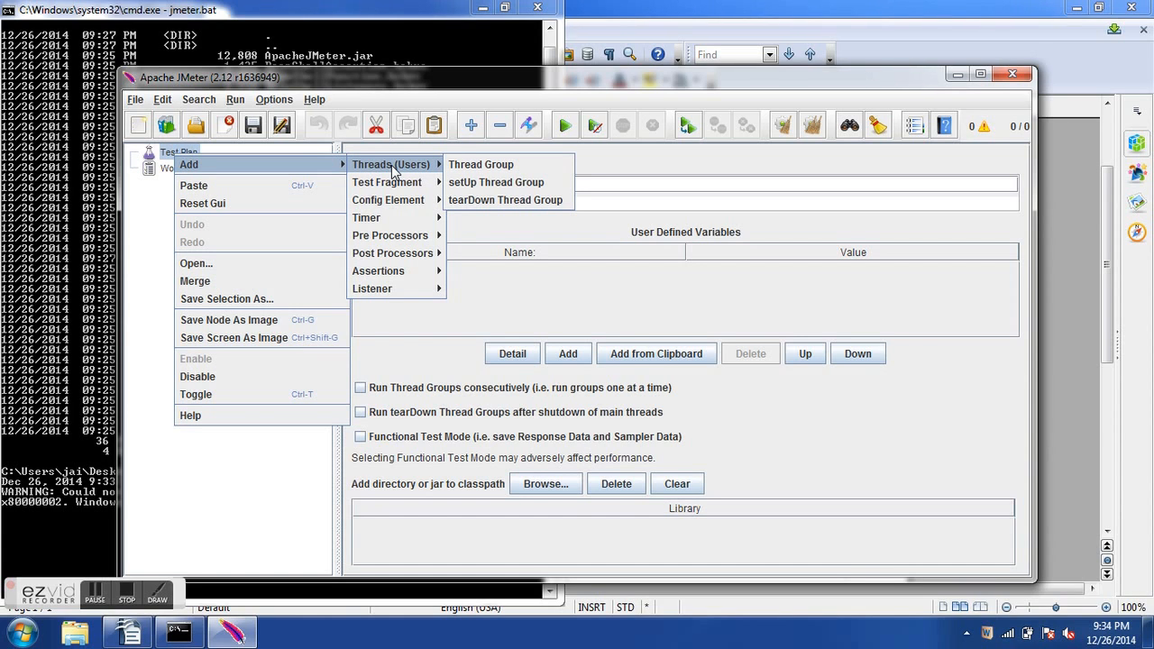
left_click(685, 309)
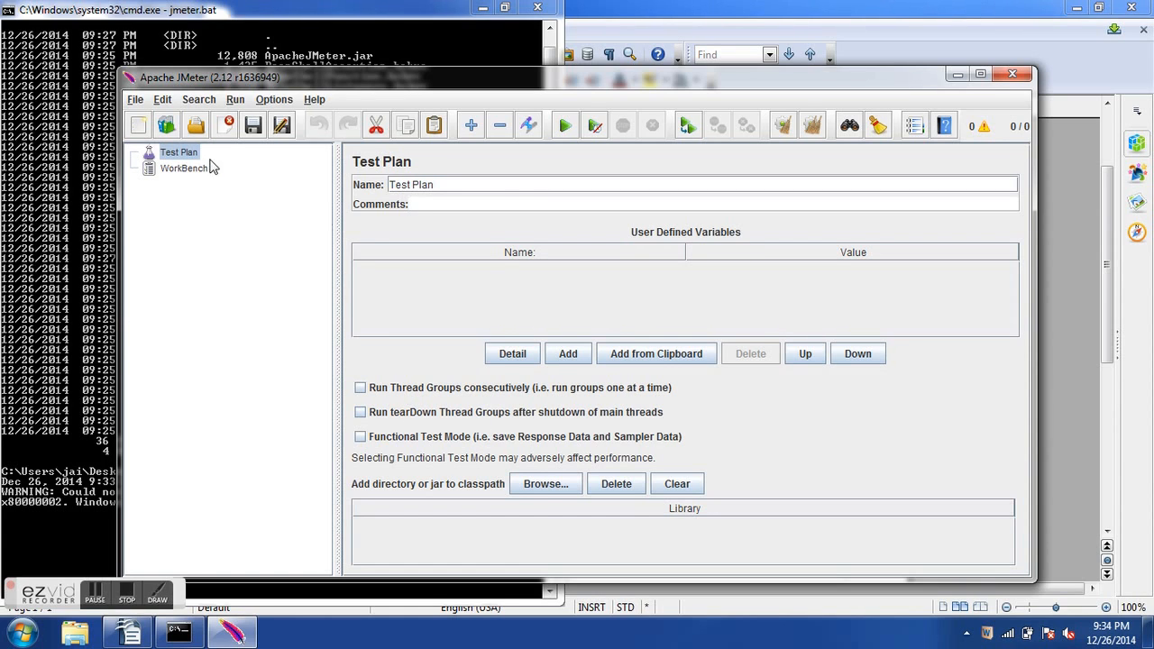
right_click(180, 158)
mouse_move(258, 167)
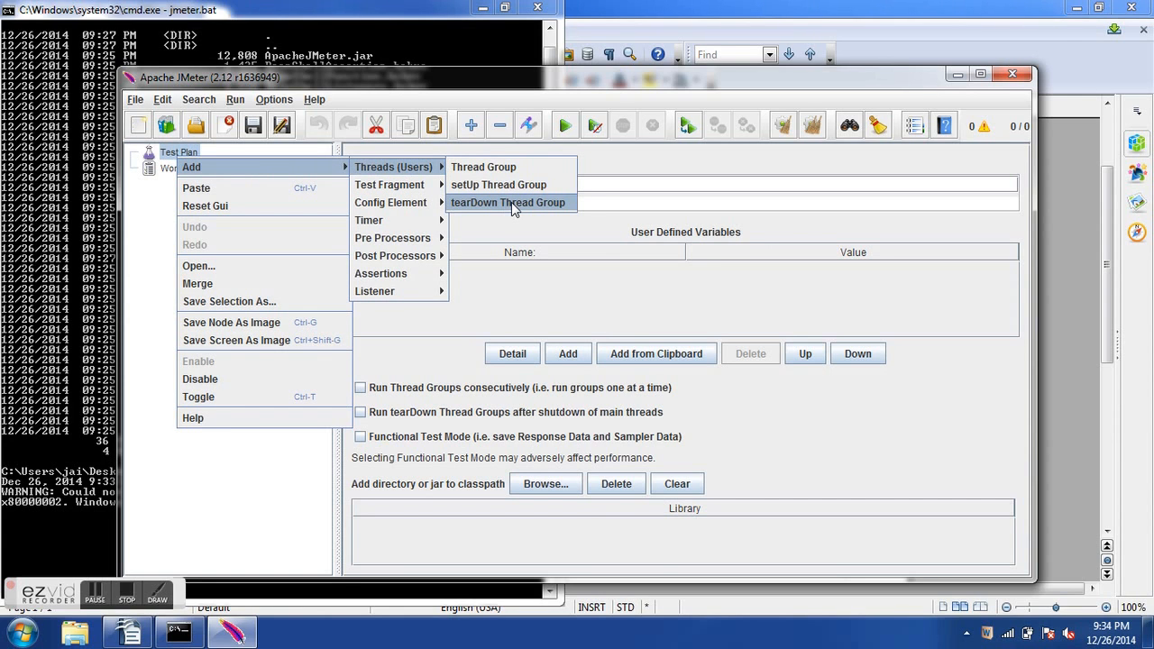
left_click(832, 321)
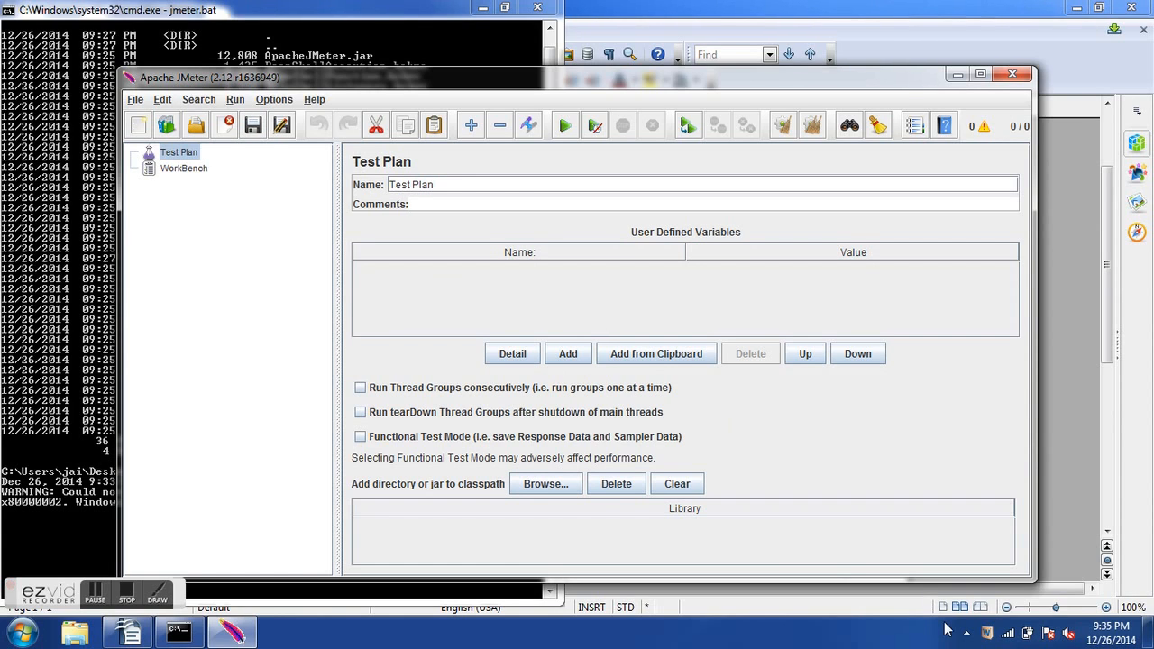
Check the outline in the OpenOffice Writer notes, return to JMeter and add a Thread Group to the Test Plan.
left_click(1067, 421)
left_click(379, 306)
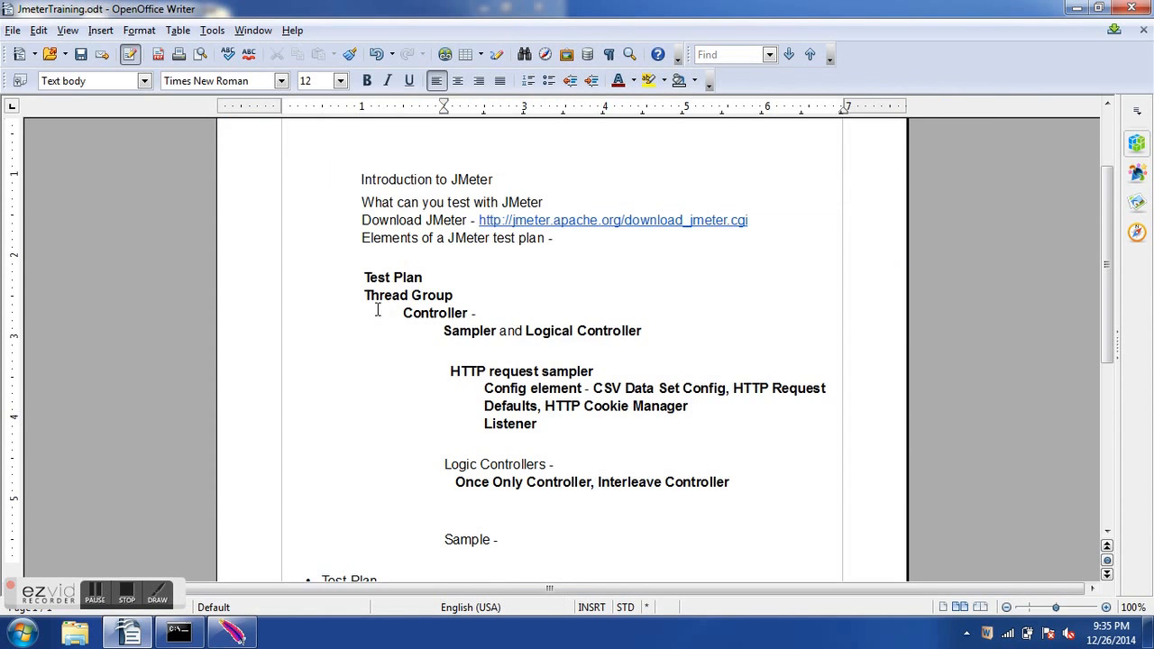
key("alt+Tab")
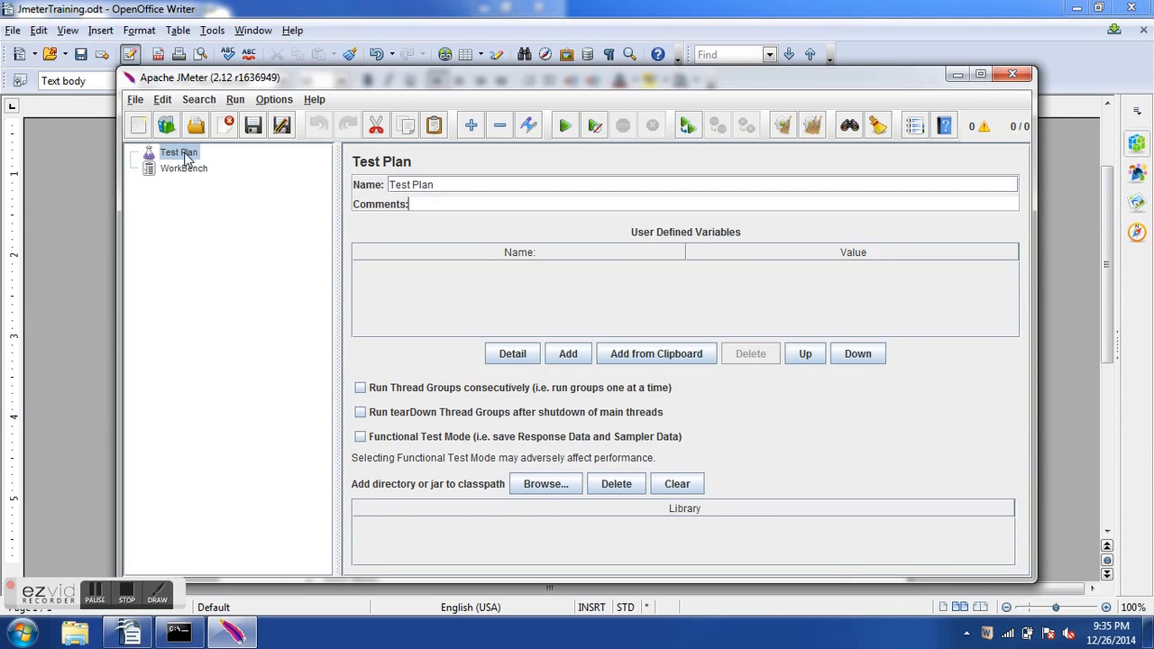
right_click(184, 153)
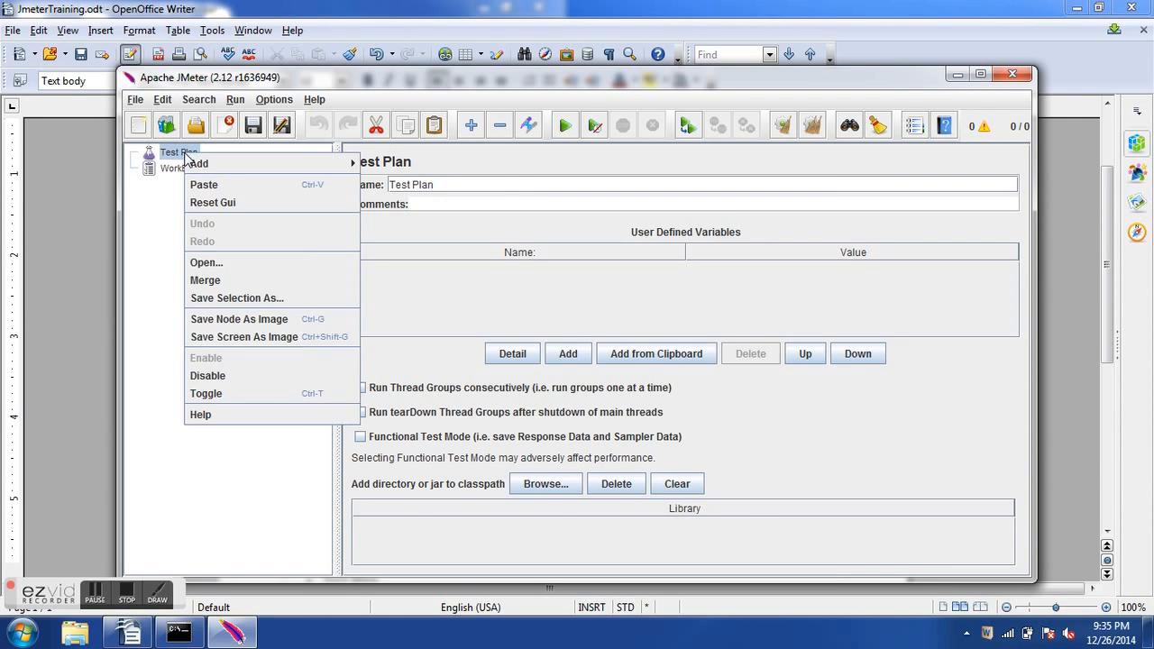
mouse_move(201, 161)
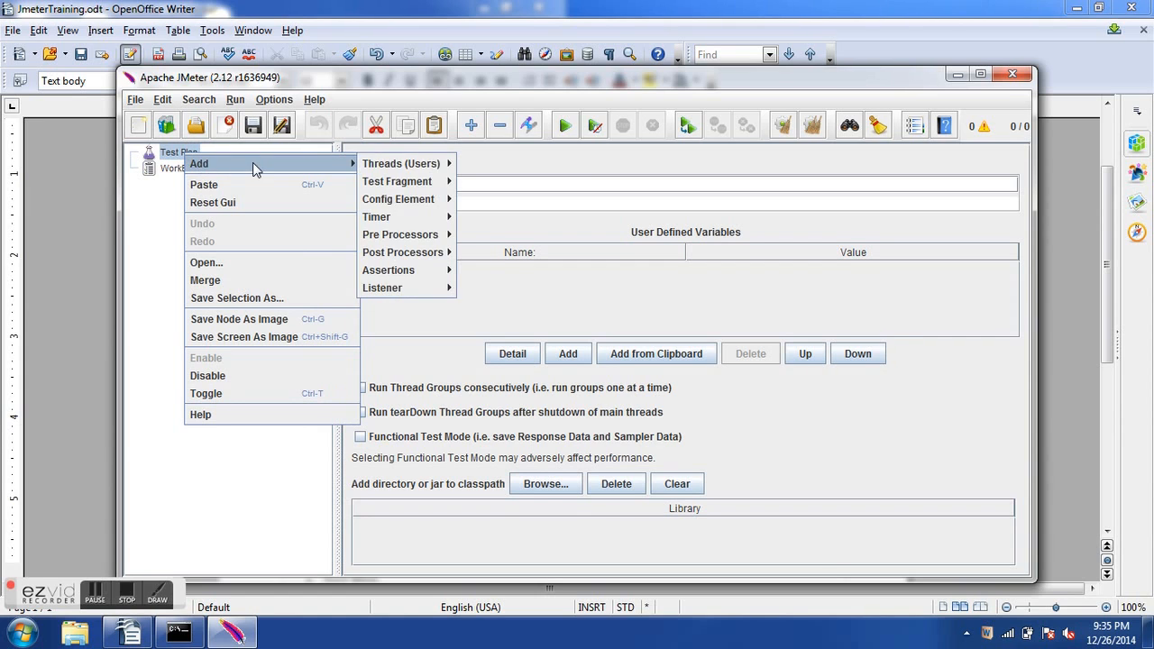
mouse_move(412, 165)
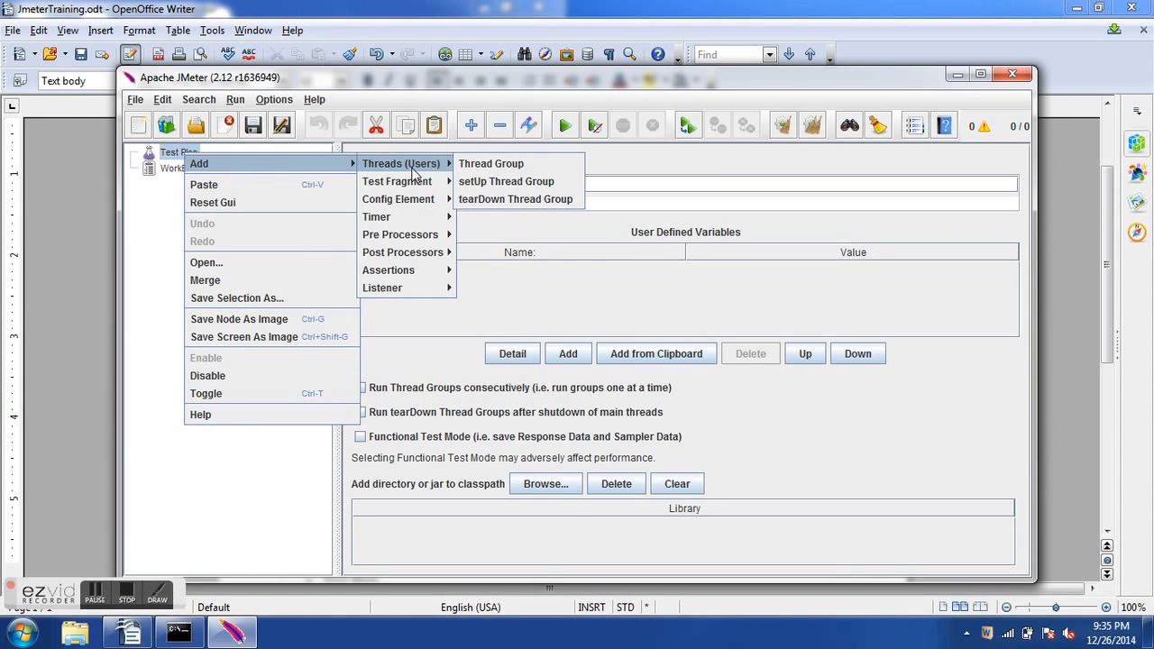
left_click(494, 166)
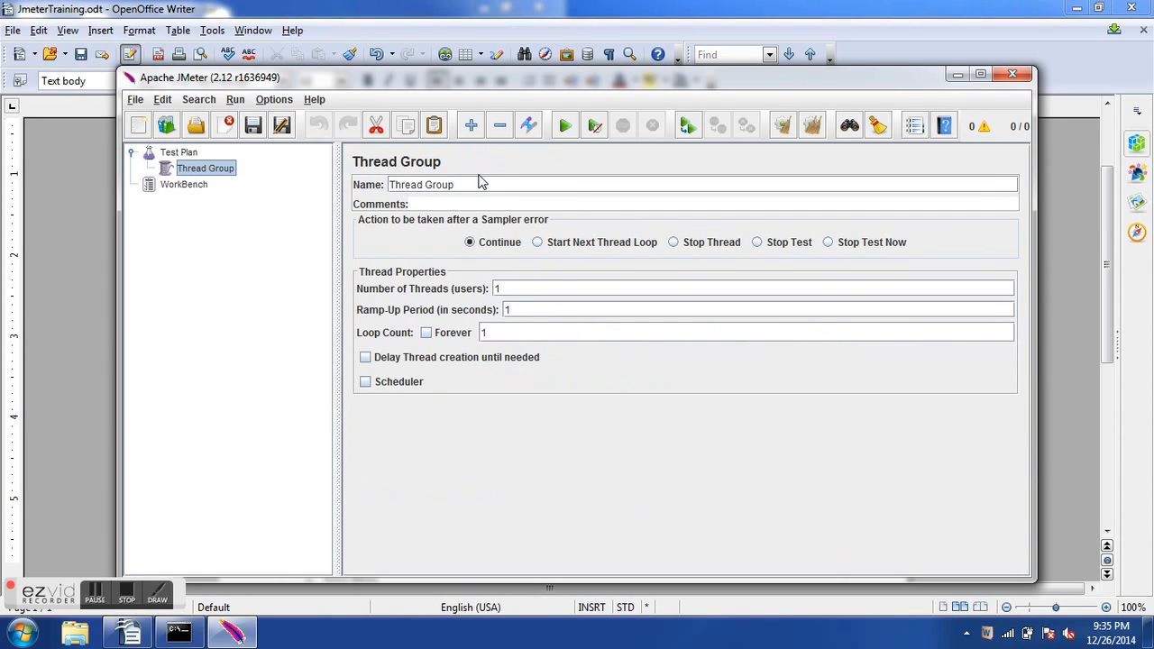
Set the Thread Group's number of threads to 10 and its ramp-up period to 10 seconds.
left_click(479, 184)
left_click(468, 205)
left_click(518, 294)
left_click(520, 311)
type("0")
left_click(528, 311)
type("0")
left_click(453, 361)
left_click(506, 360)
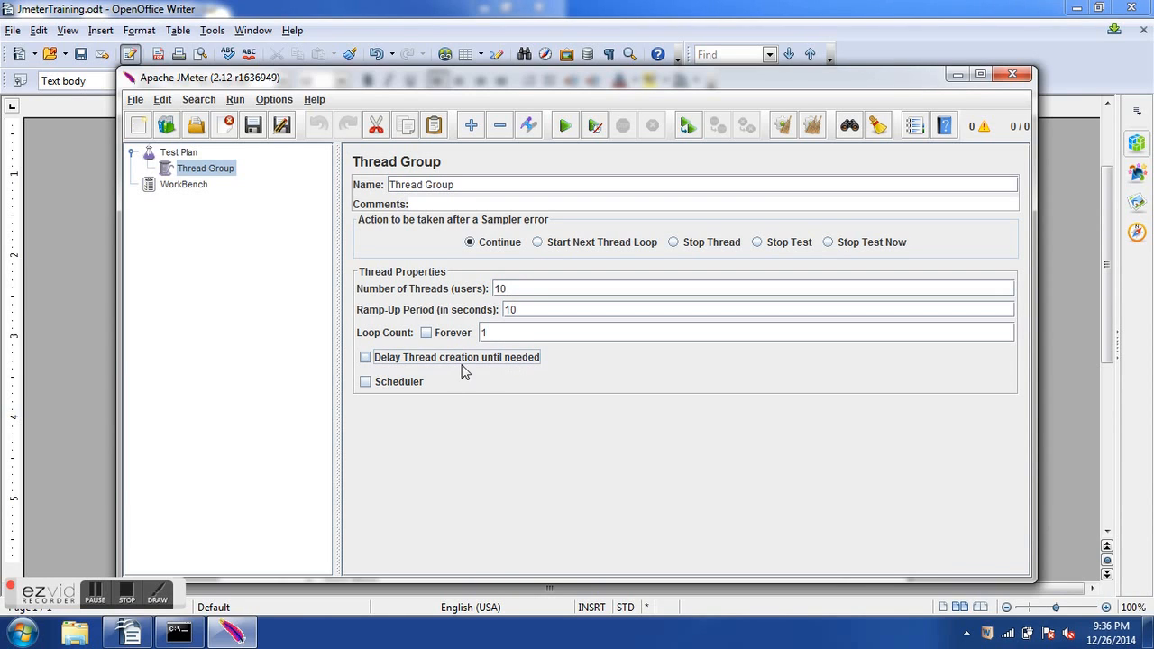
Enable the Scheduler for the Thread Group and inspect its start time, duration and startup delay settings.
left_click(404, 384)
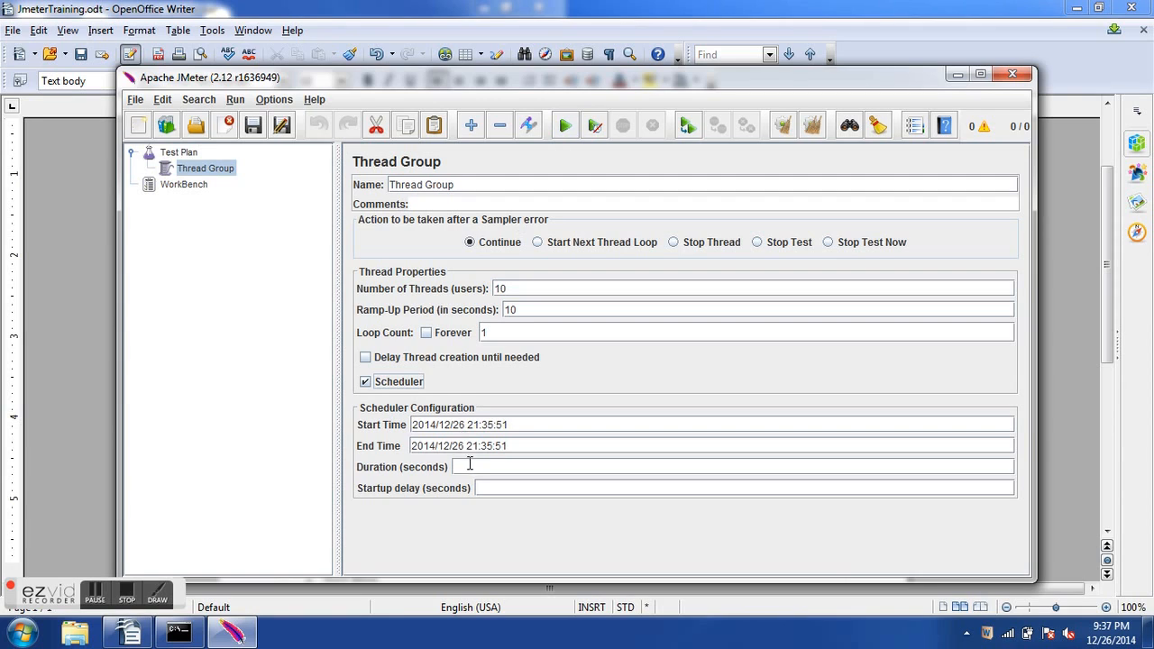
left_click_drag(414, 425, 528, 423)
left_click(521, 425)
left_click(471, 465)
left_click(484, 486)
Consult the outline in the Writer notes, then in JMeter add an HTTP Request sampler to the Thread Group and inspect its fields.
key("alt+Tab")
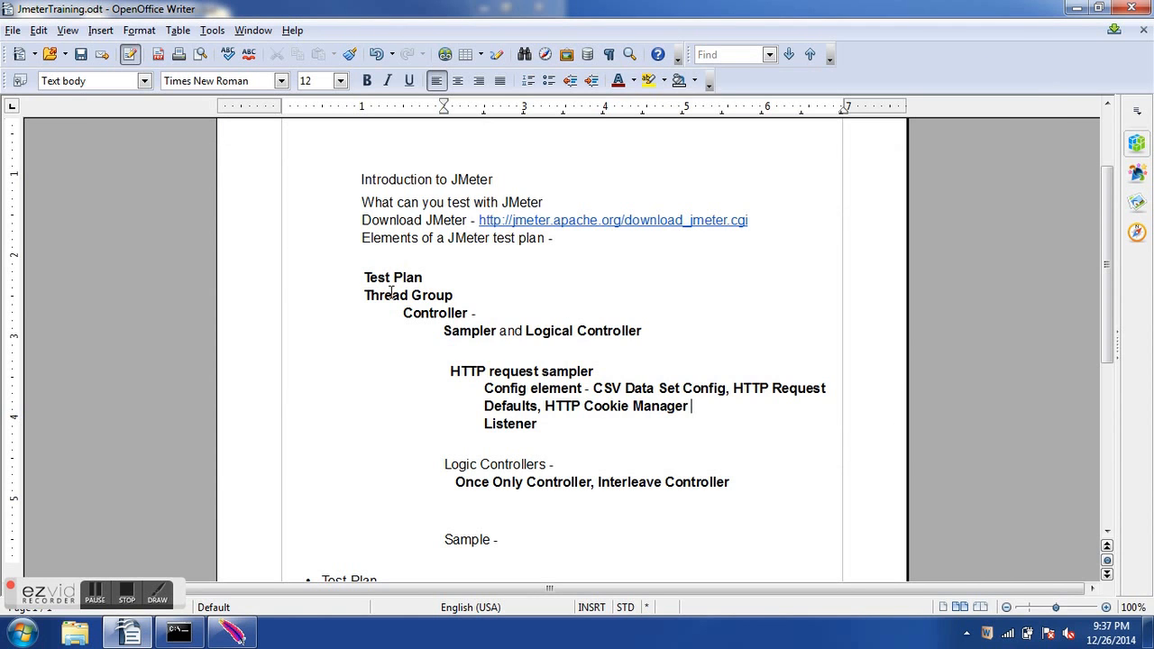
left_click(505, 311)
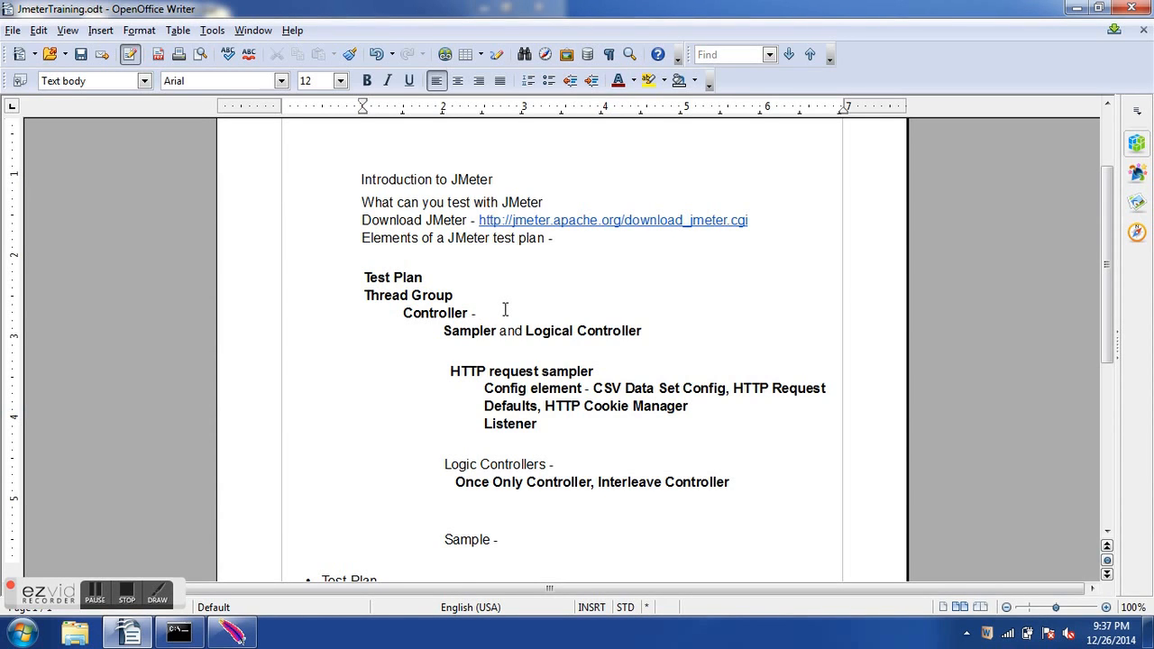
key("alt+Tab")
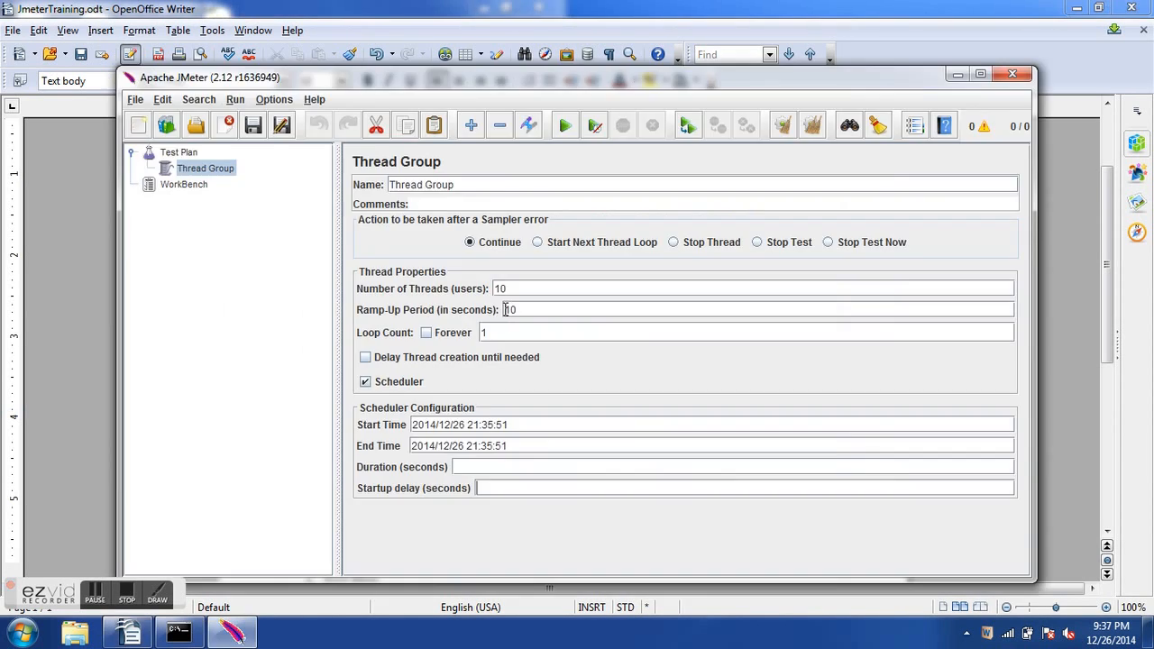
right_click(192, 173)
mouse_move(267, 184)
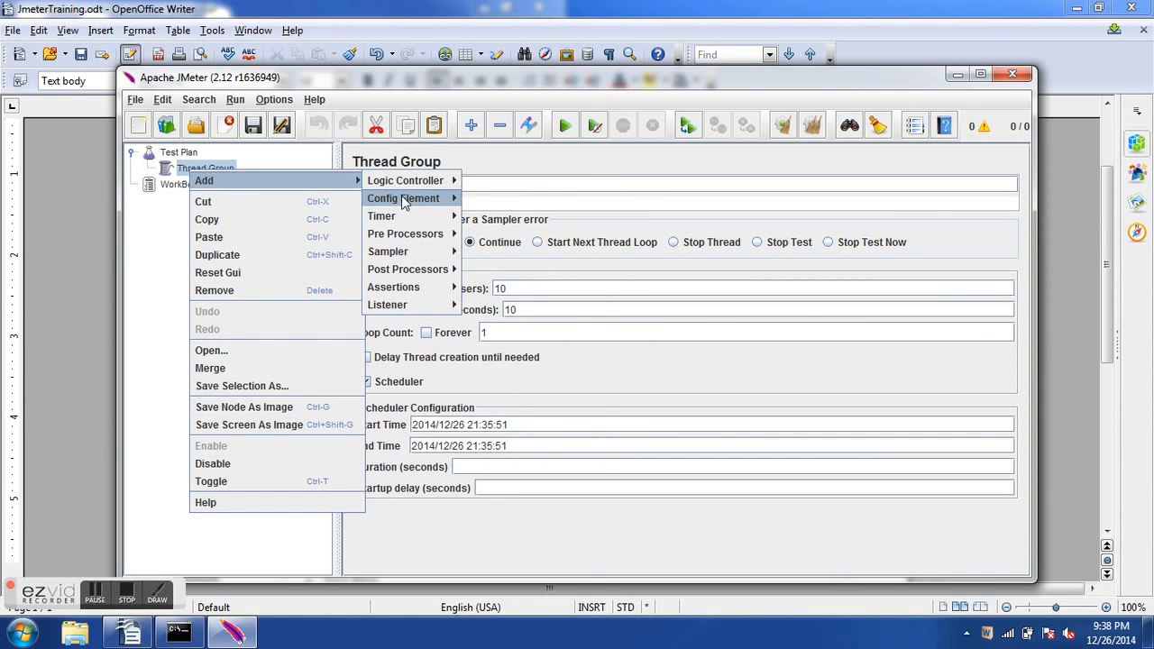
mouse_move(408, 253)
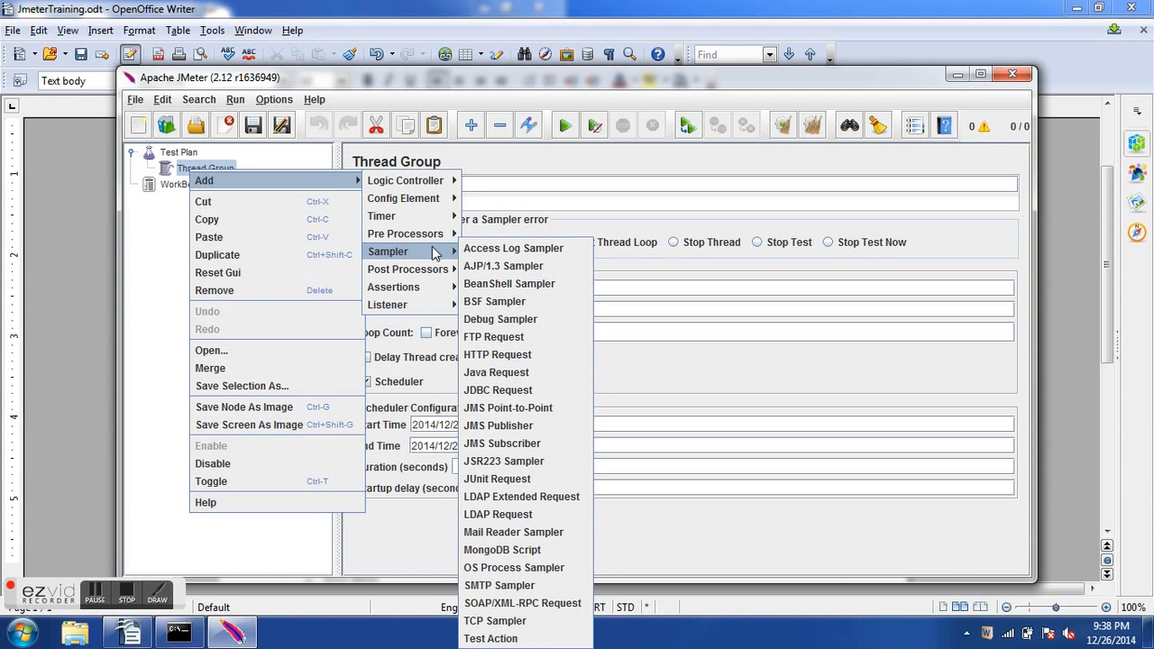
left_click(508, 359)
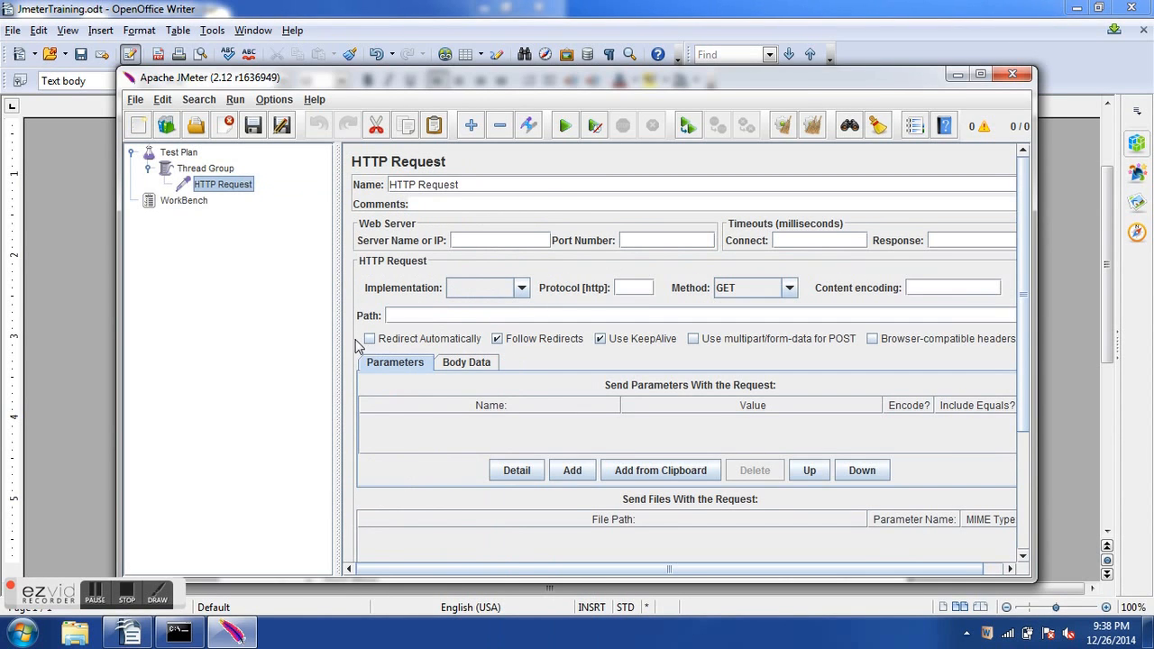
left_click(463, 185)
left_click(484, 243)
left_click(427, 314)
Add a CSV Data Set Config element under the HTTP Request sampler and go back to the outline in the Writer notes.
key("alt+Tab")
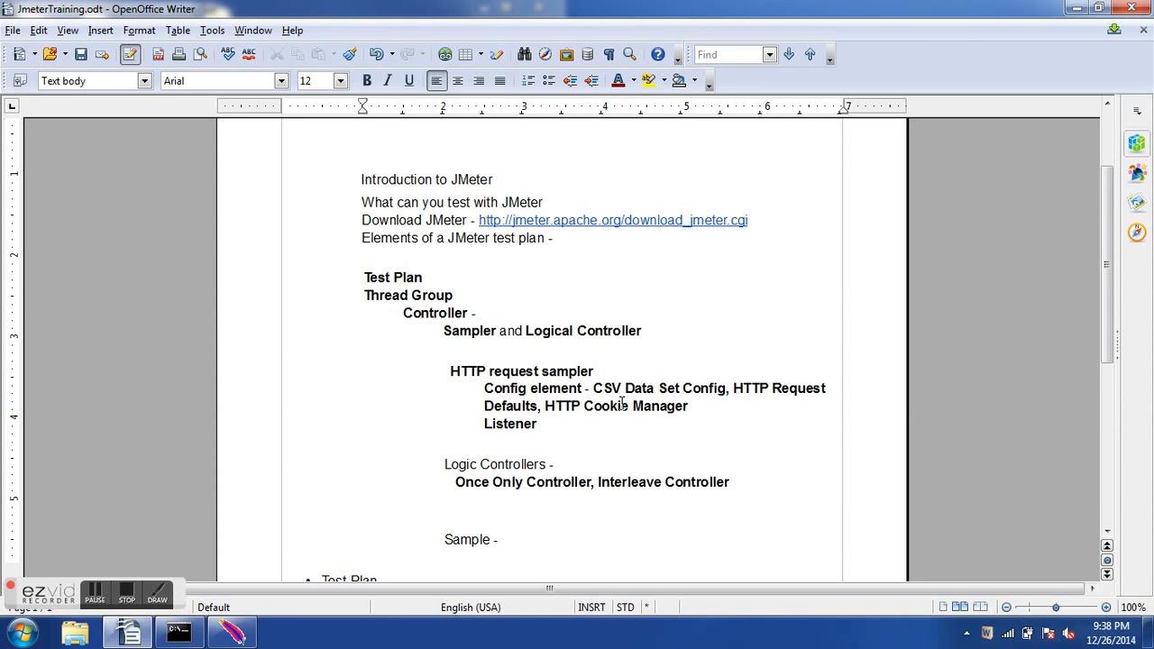
key("alt+Tab")
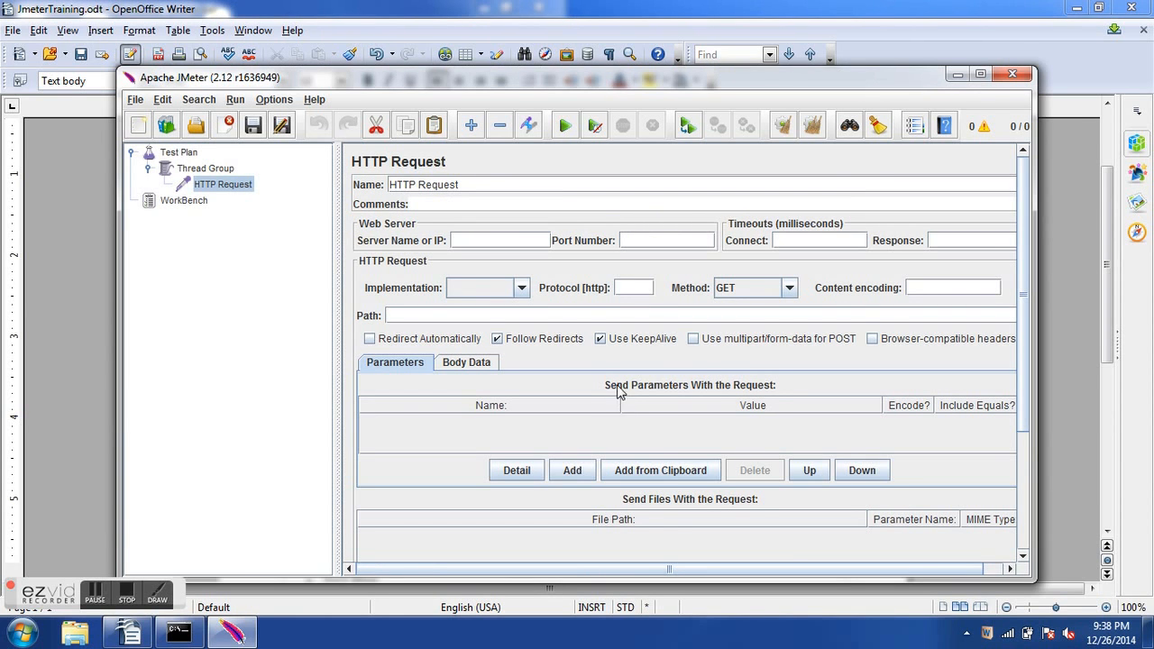
right_click(222, 189)
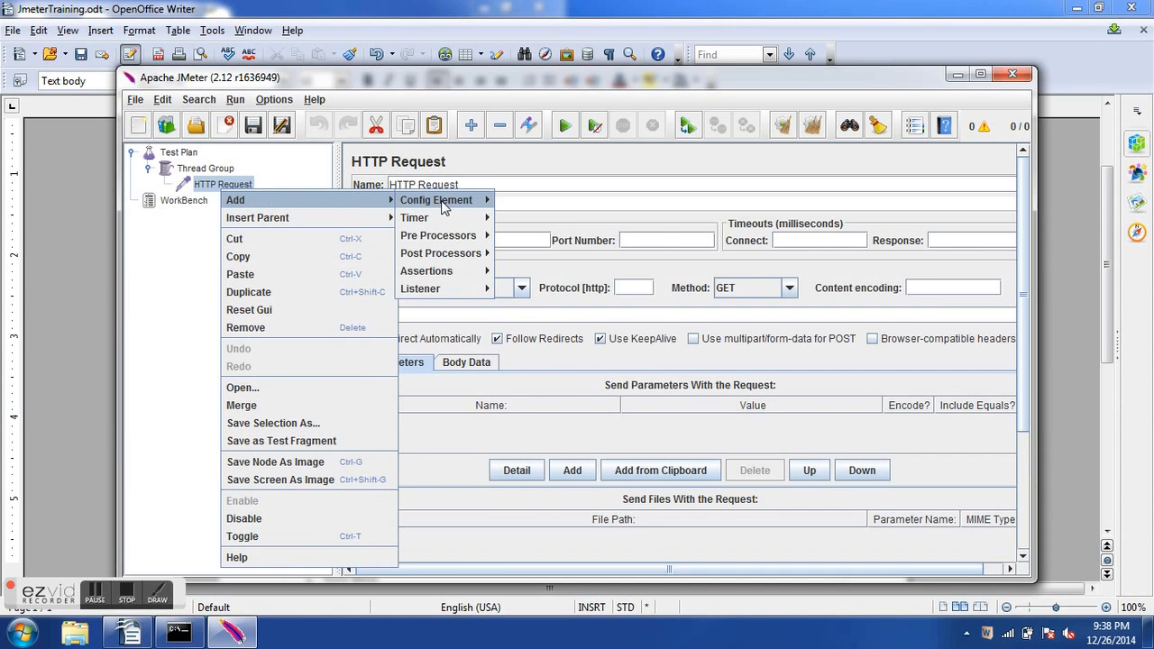
mouse_move(446, 203)
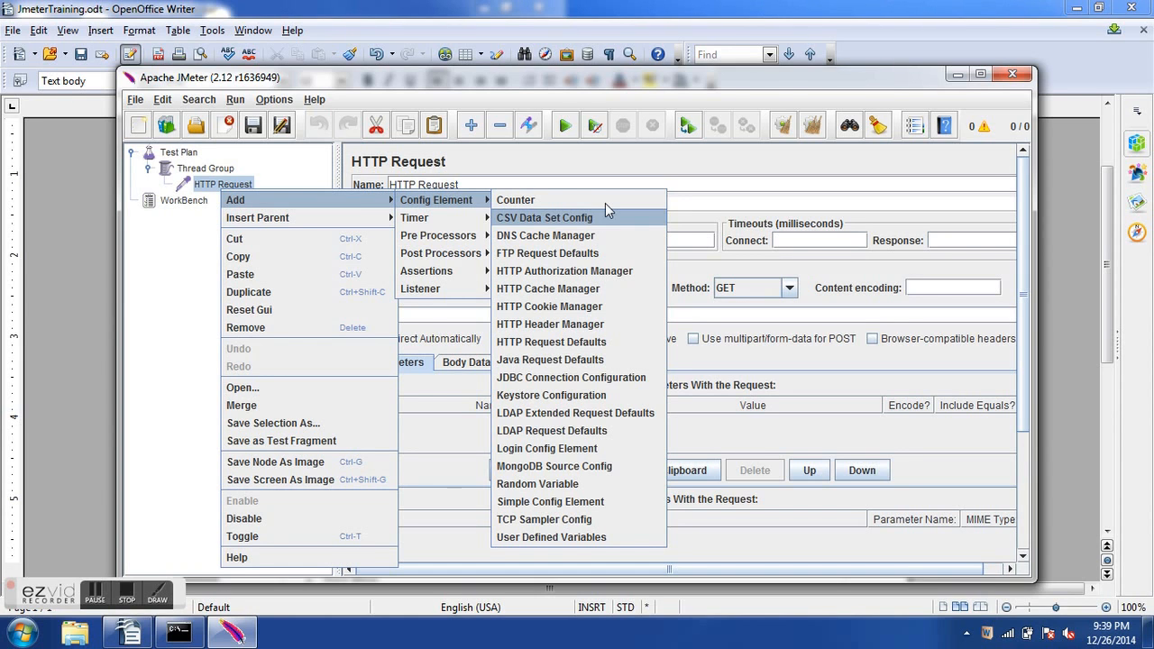
left_click(601, 217)
left_click(600, 241)
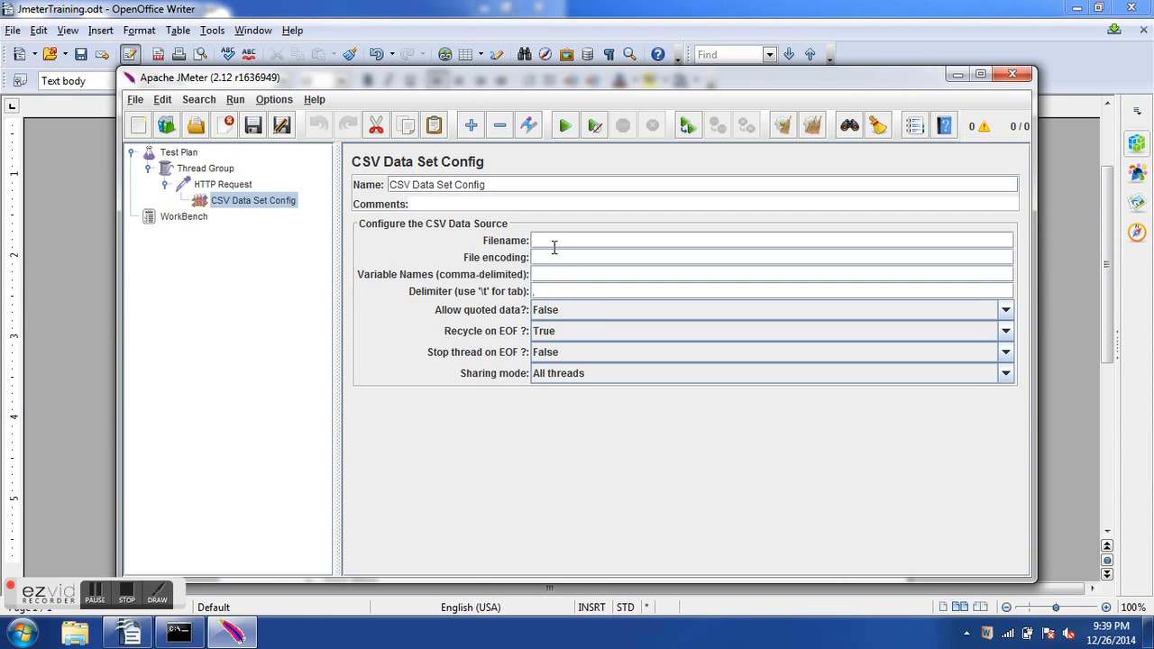
left_click(229, 186)
left_click(237, 202)
key("alt+Tab")
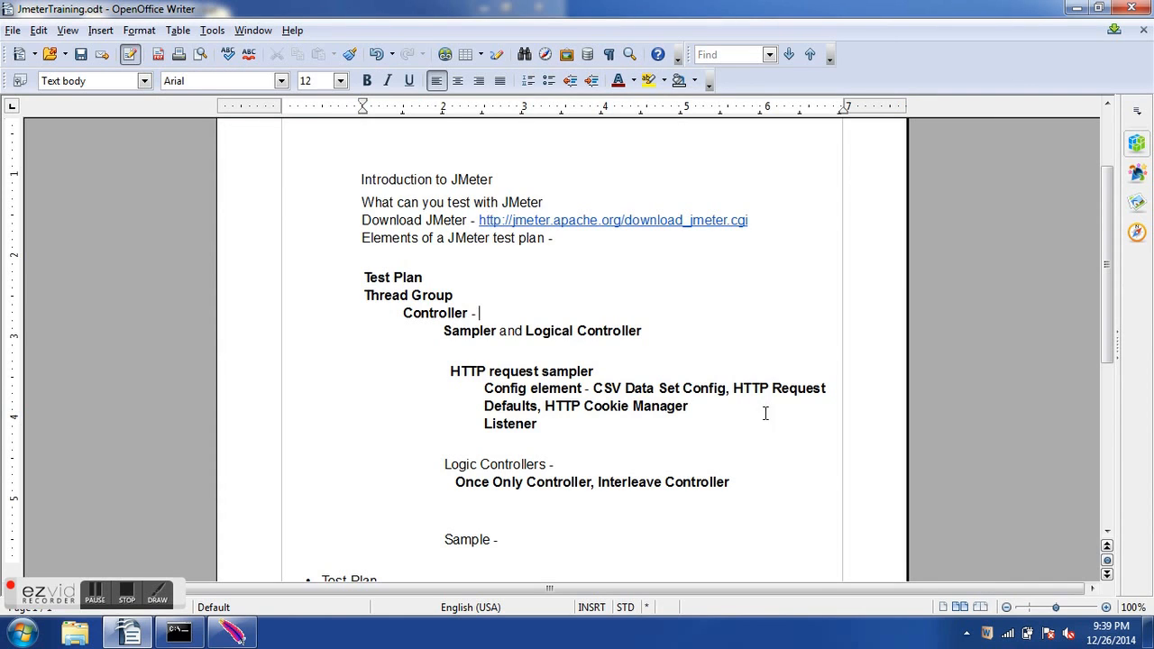
Mark the HTTP Request entry in the Writer outline, then switch to JMeter and add HTTP Request Defaults under the HTTP Request sampler.
left_click_drag(743, 388, 797, 391)
key("alt+Tab")
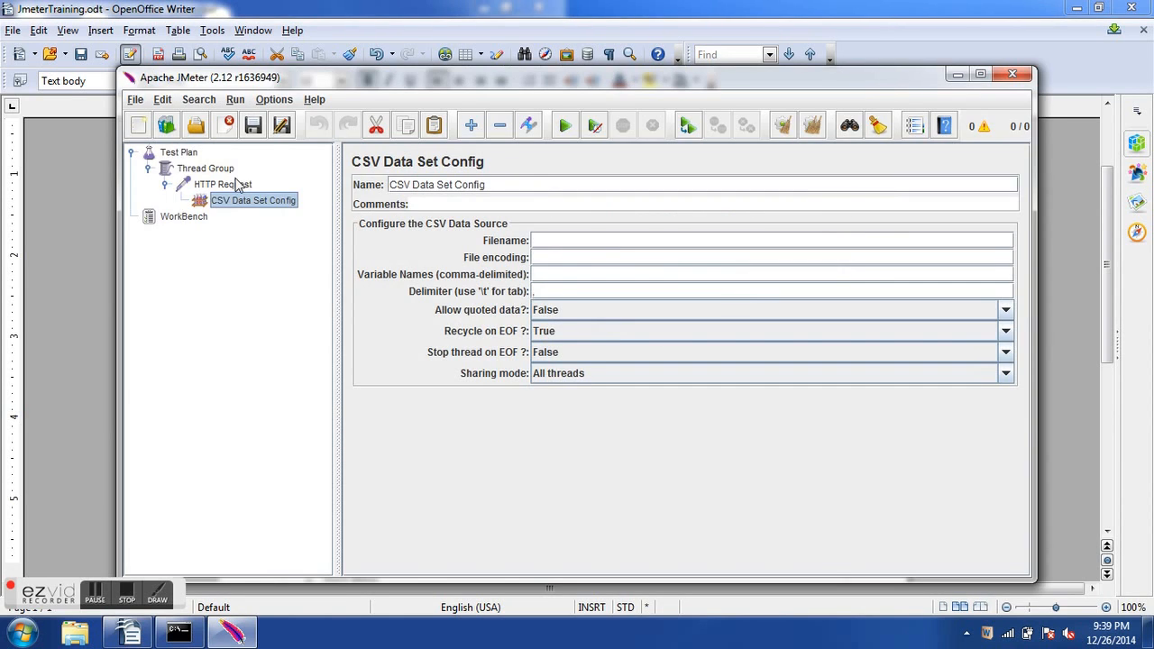
left_click(232, 185)
right_click(236, 191)
mouse_move(316, 197)
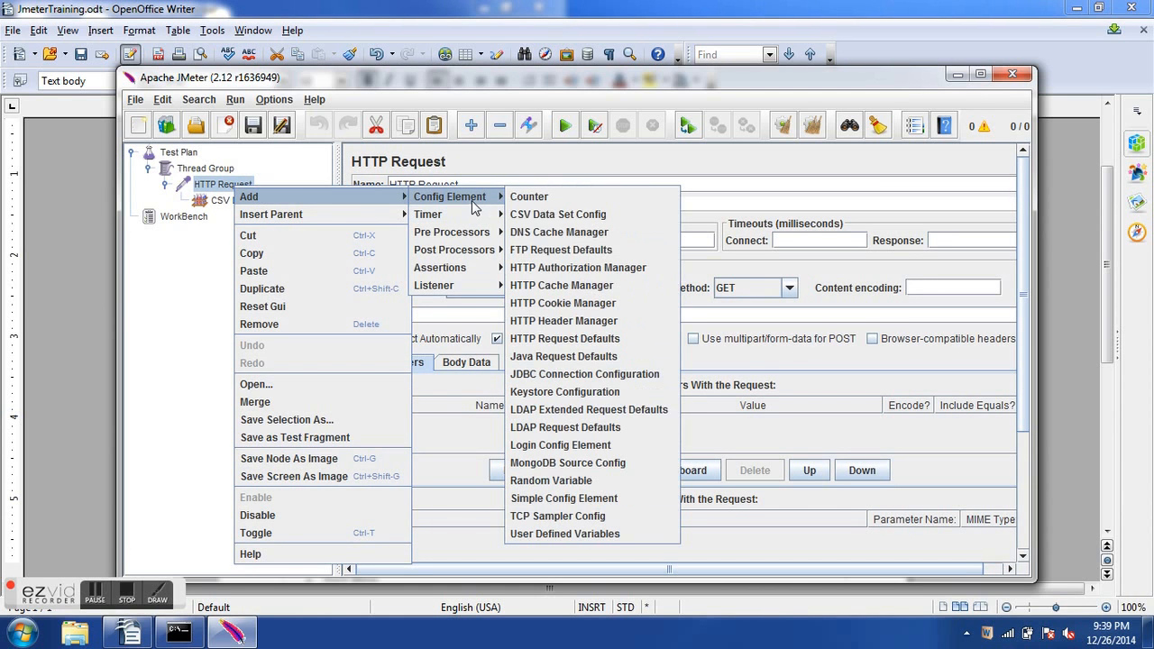
left_click(577, 338)
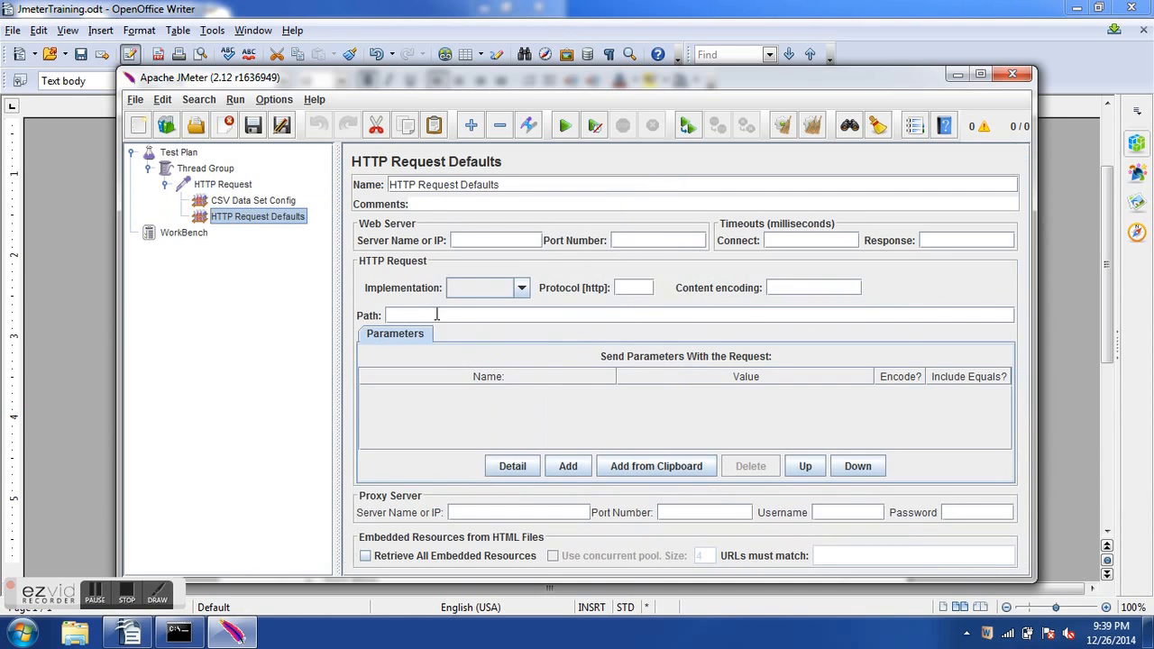
Compare the fields of the HTTP Request sampler with those of its HTTP Request Defaults element.
left_click(242, 190)
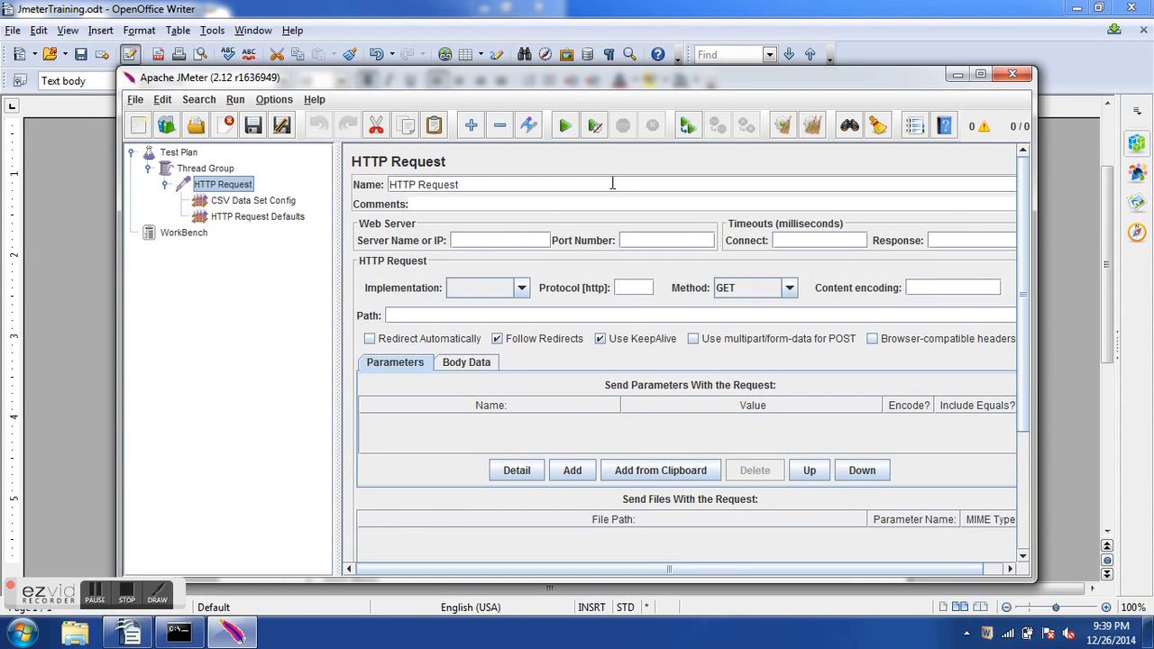
left_click(521, 241)
left_click(288, 218)
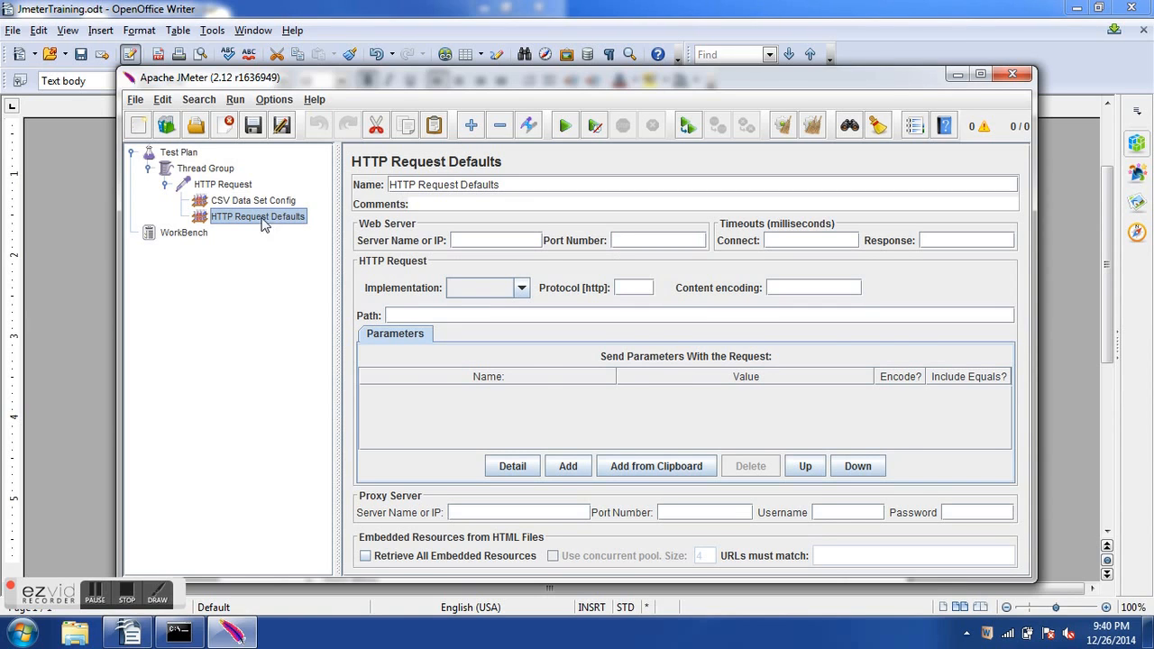
left_click(229, 186)
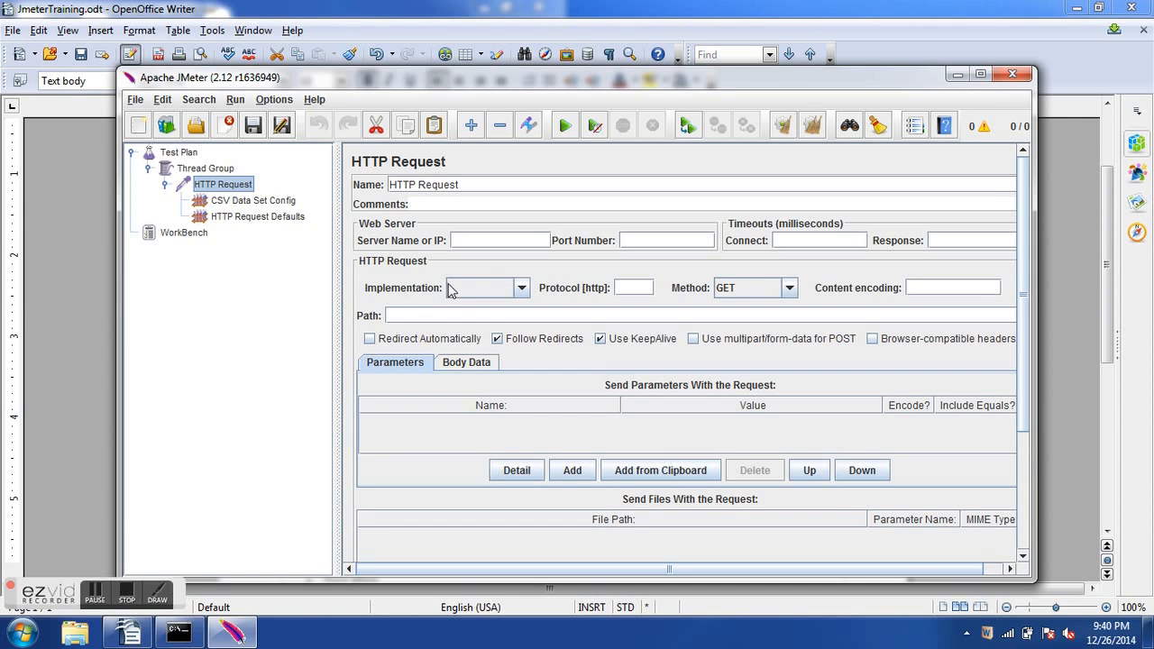
left_click(267, 219)
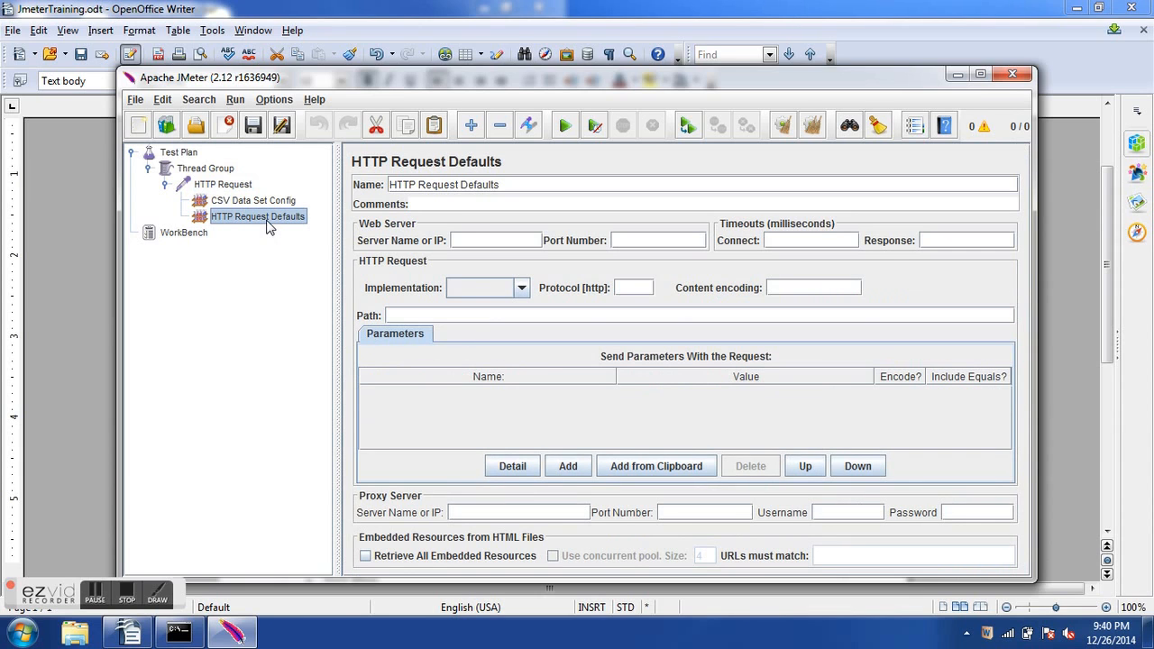
Check the outline in the Writer notes, then in JMeter add an HTTP Cookie Manager config element to the Thread Group.
key("alt+Tab")
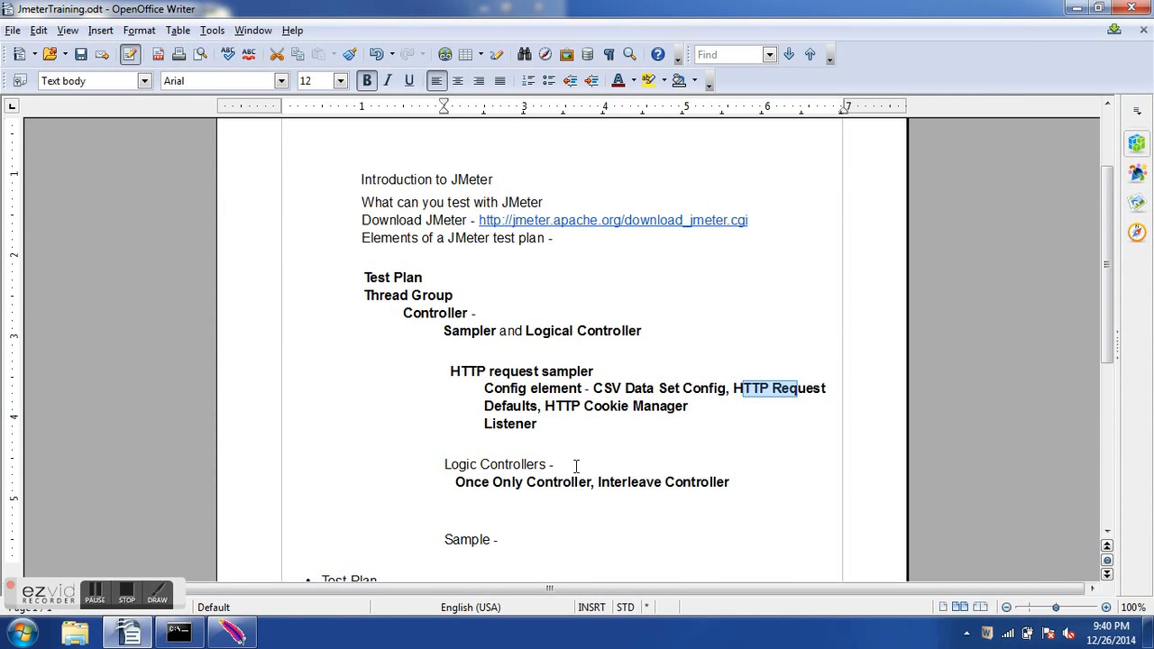
key("alt+Tab")
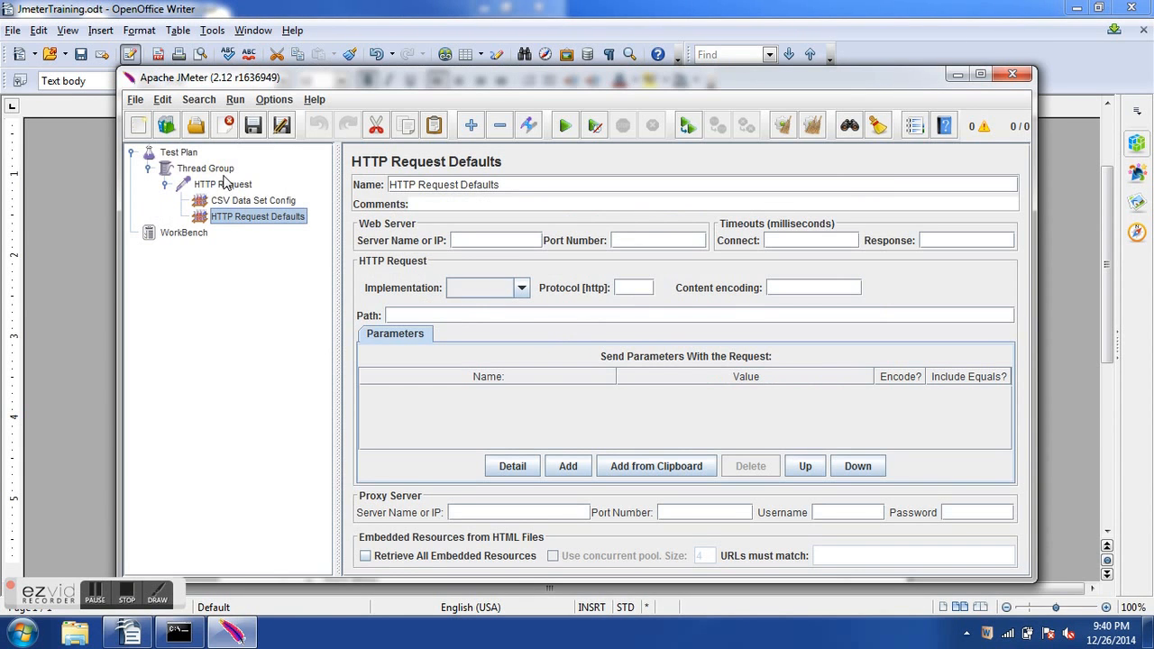
left_click(222, 170)
right_click(221, 169)
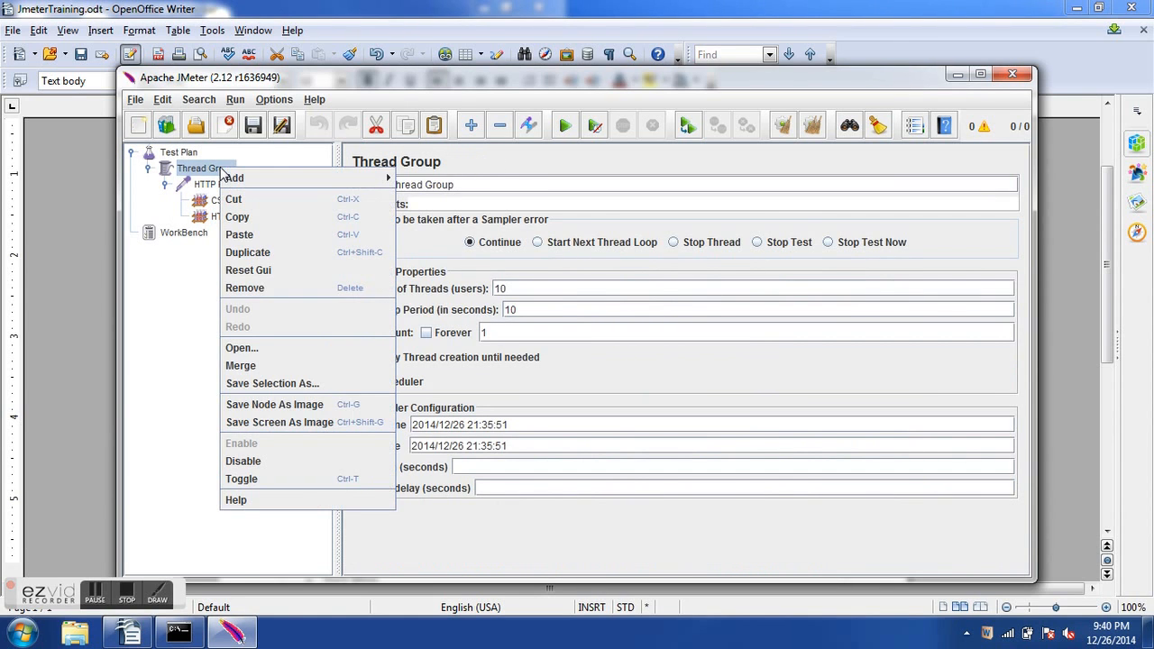
left_click(206, 172)
right_click(206, 171)
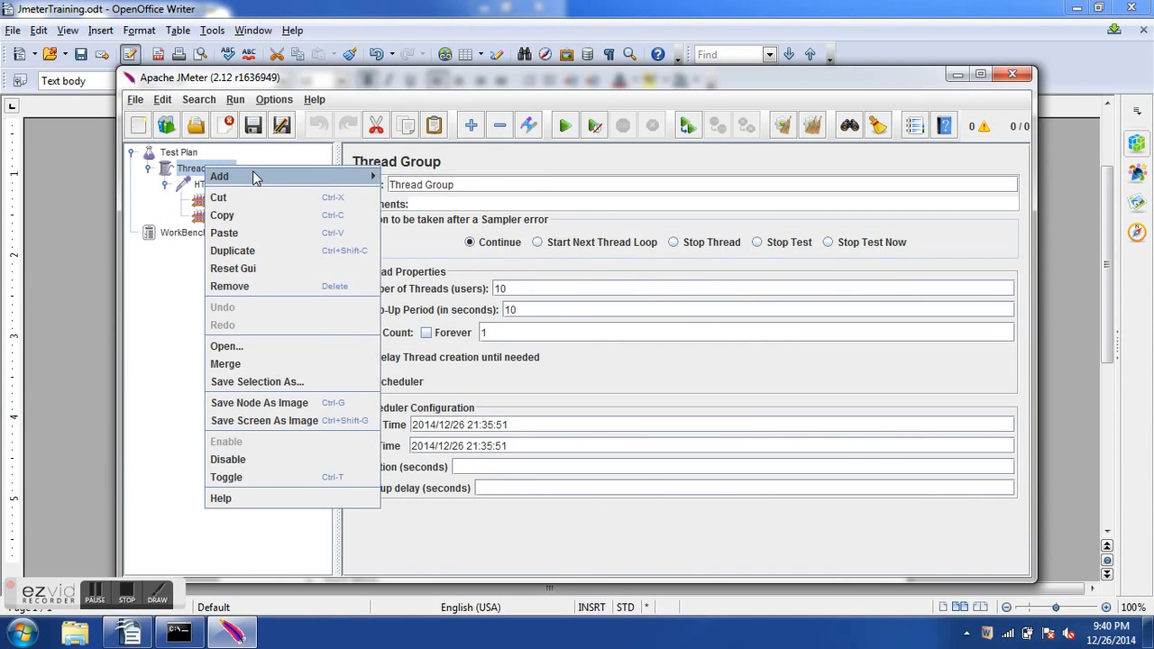
mouse_move(254, 176)
mouse_move(423, 194)
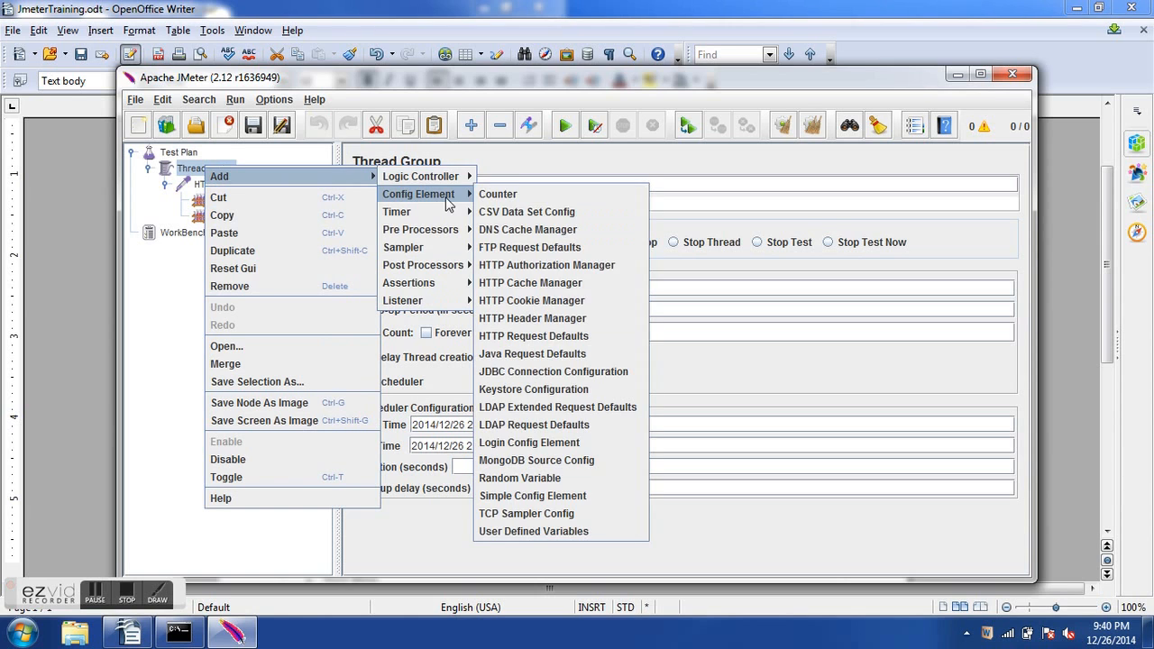
left_click(550, 300)
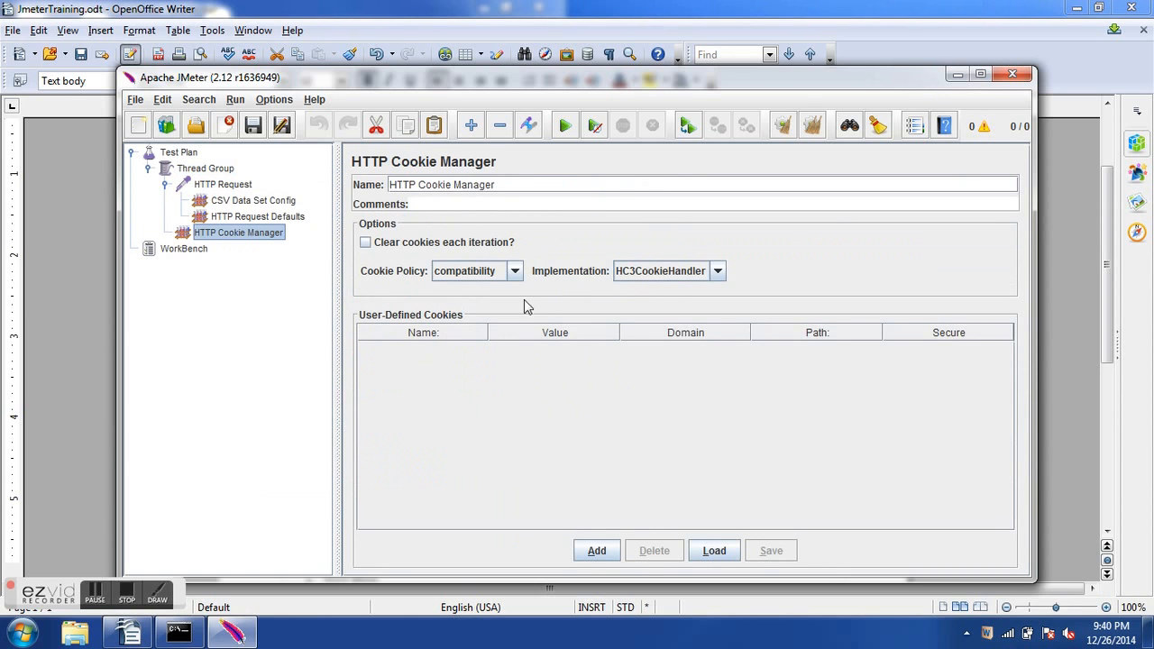
Collapse and re-expand the HTTP Request sampler to examine where the HTTP Cookie Manager sits in the Thread Group.
left_click(166, 185)
left_click(196, 173)
left_click(221, 204)
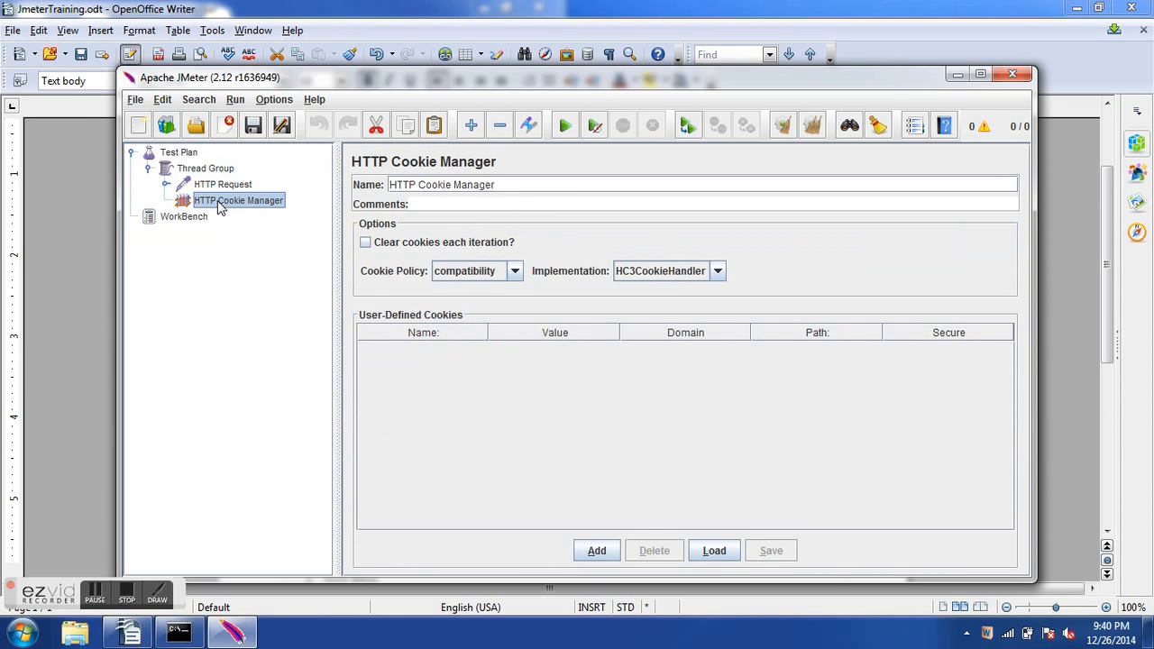
left_click(166, 187)
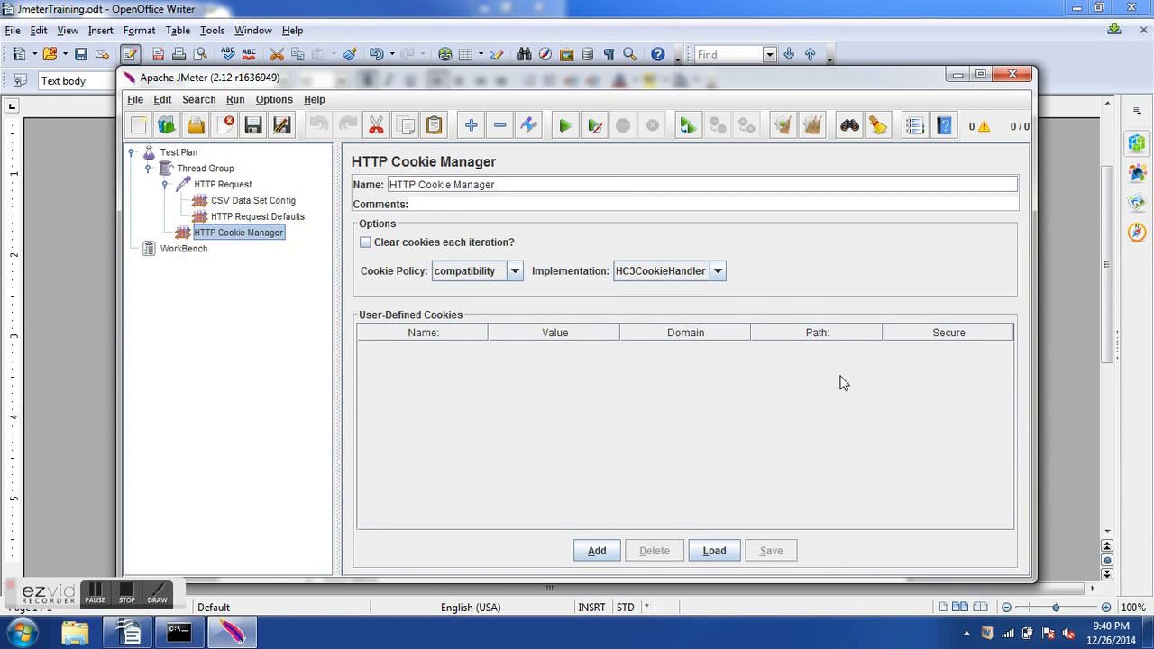
Consult the Listener entry in the Writer outline, then in JMeter add a View Results in Table listener to the Thread Group.
key("alt+Tab")
scroll(645, 427, "down", 1)
double_click(501, 377)
left_click(591, 377)
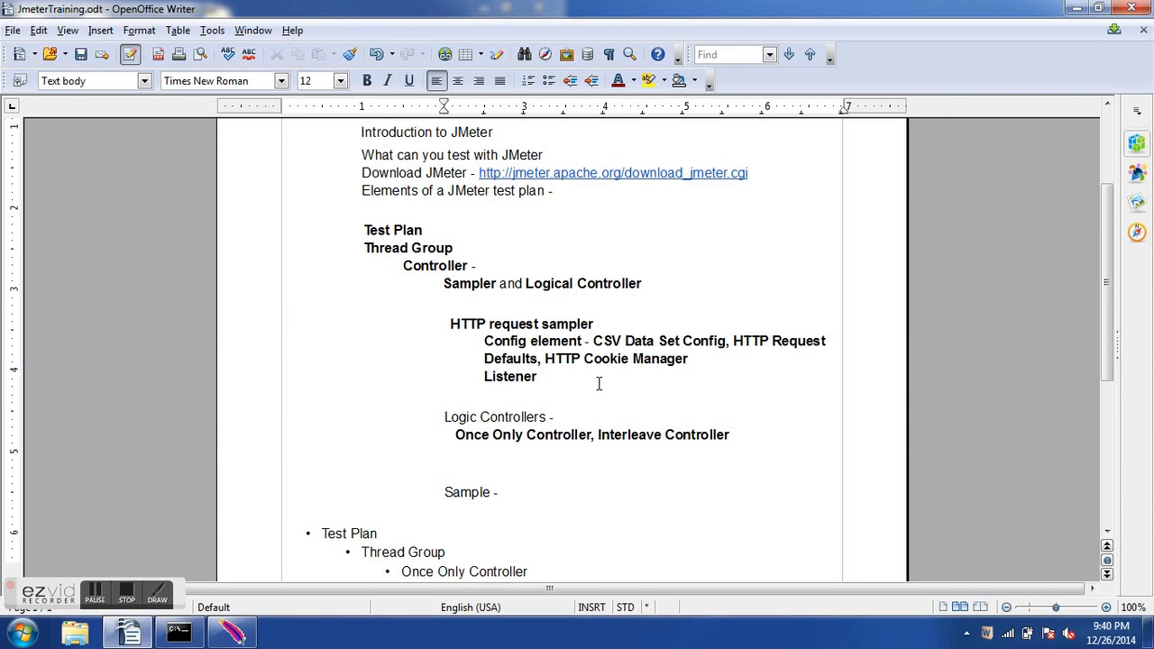
left_click(233, 633)
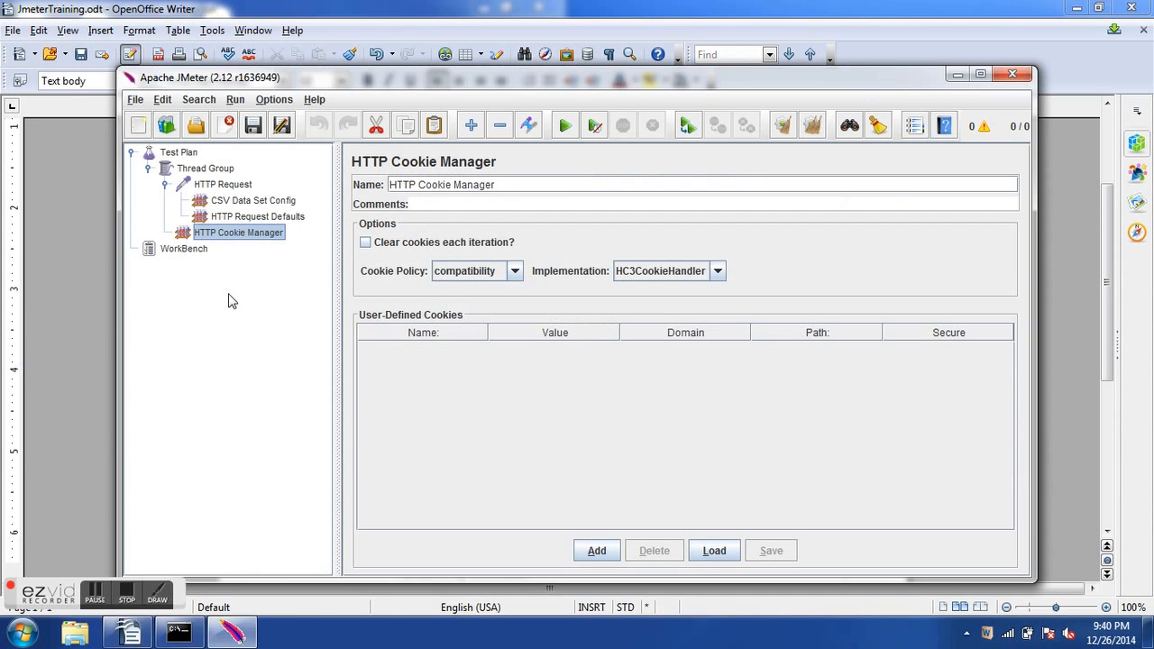
left_click(218, 171)
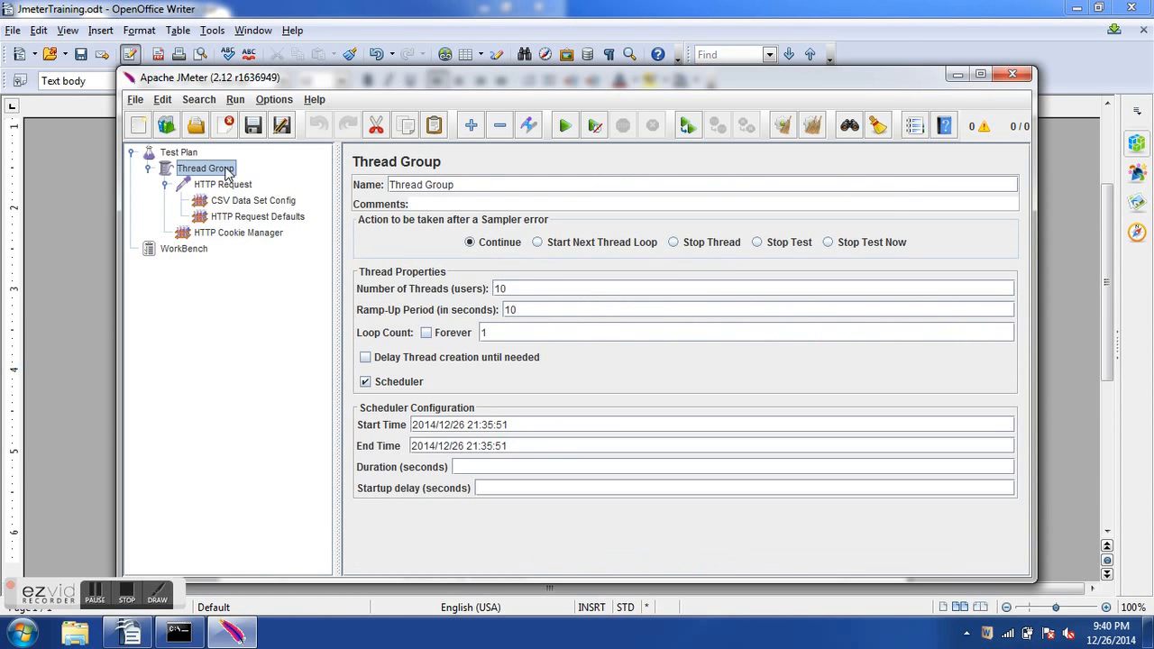
right_click(227, 173)
mouse_move(262, 178)
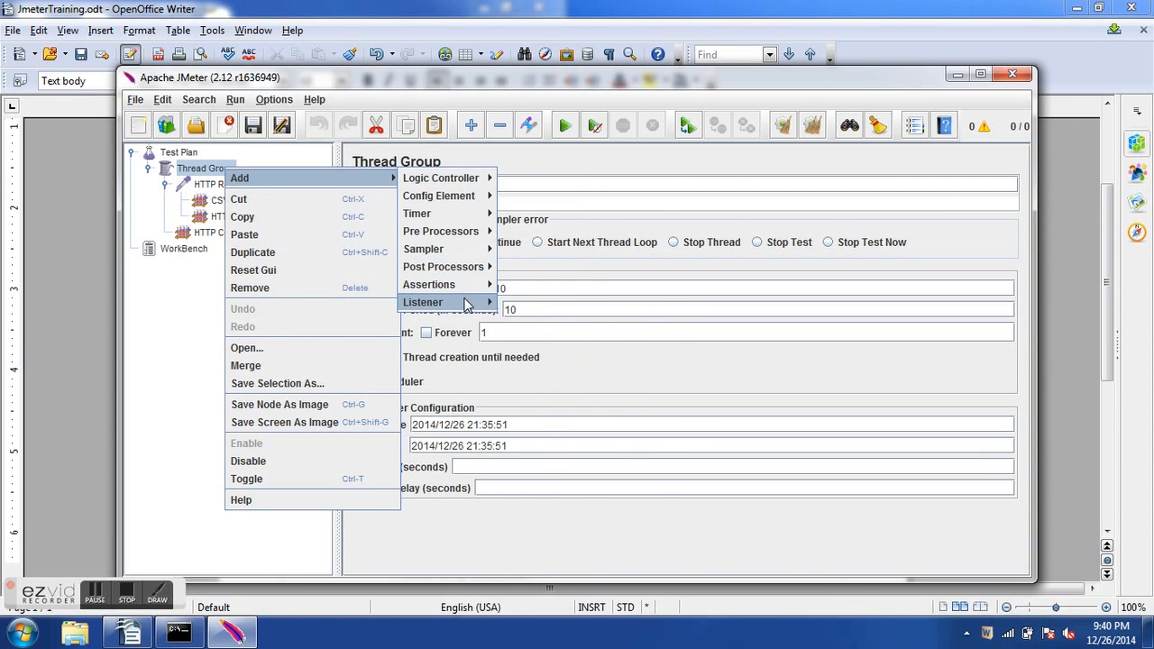
mouse_move(468, 305)
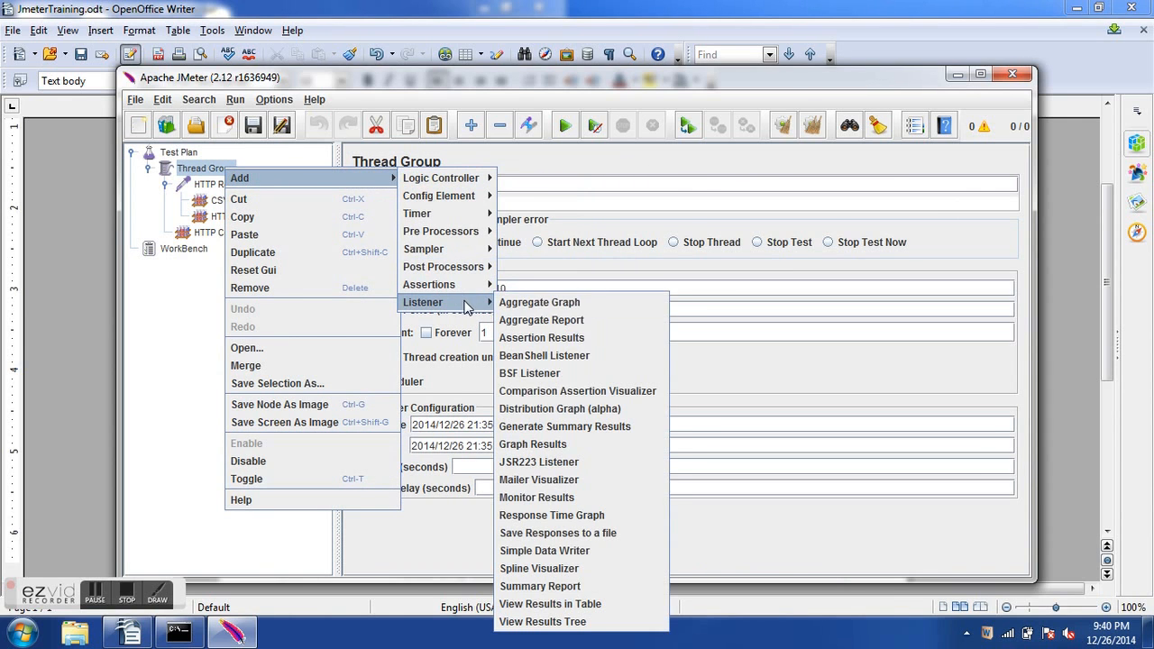
left_click(550, 604)
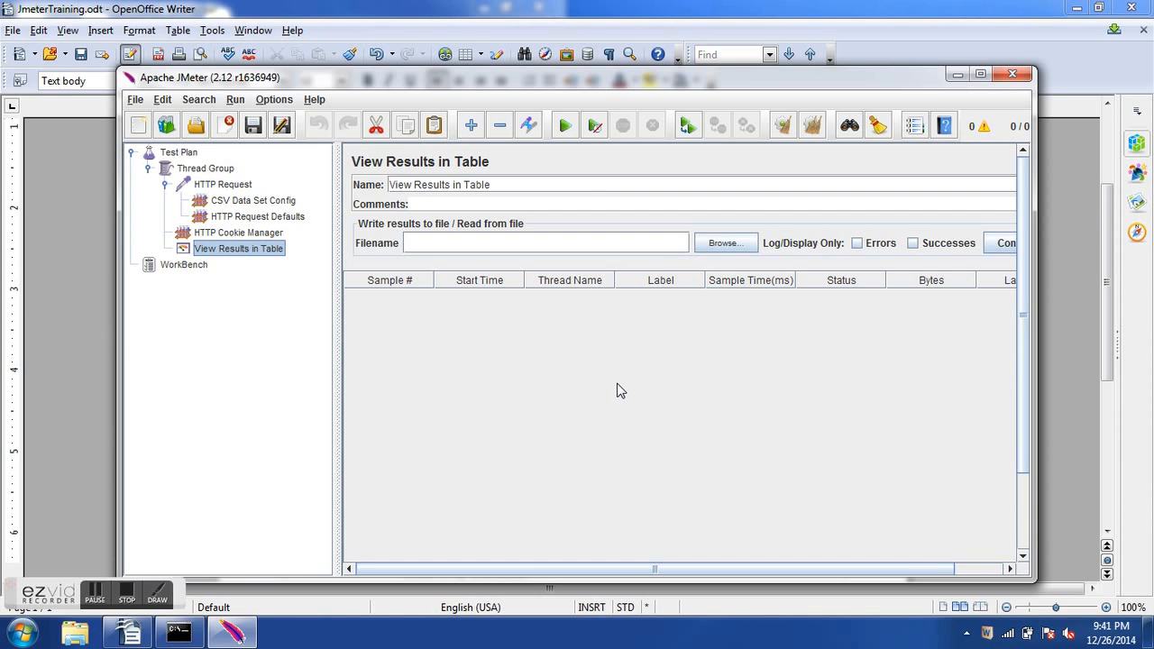
Review the controller entries in the Writer outline, then in JMeter add a Once Only Controller to the Thread Group.
key("alt+Tab")
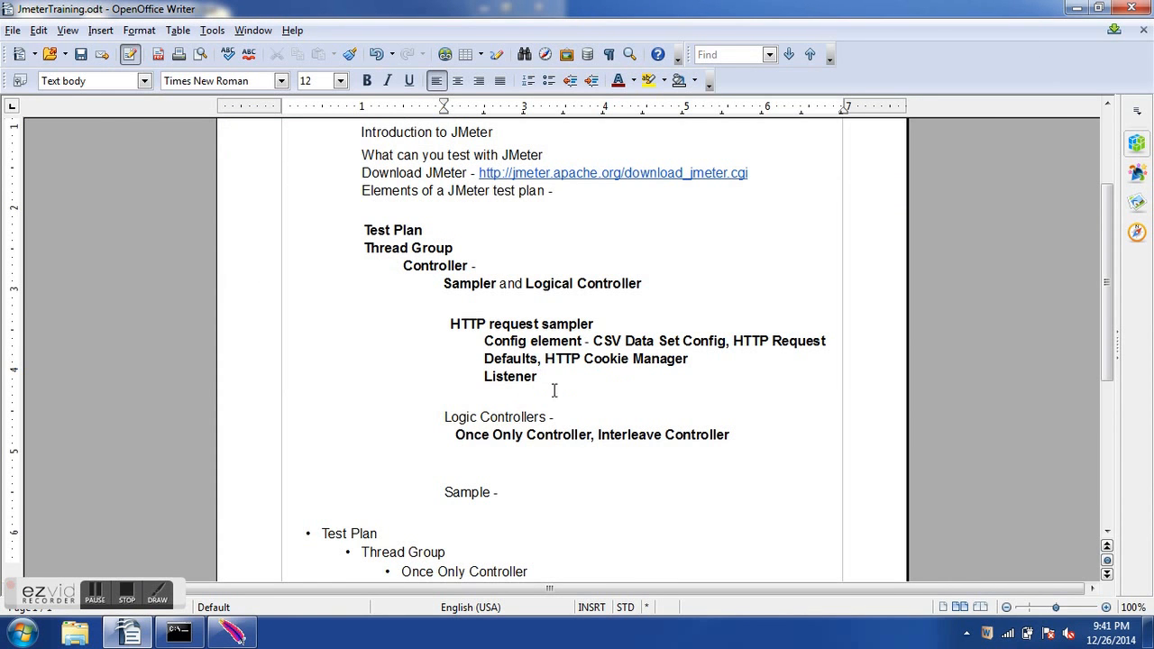
scroll(597, 393, "down", 1)
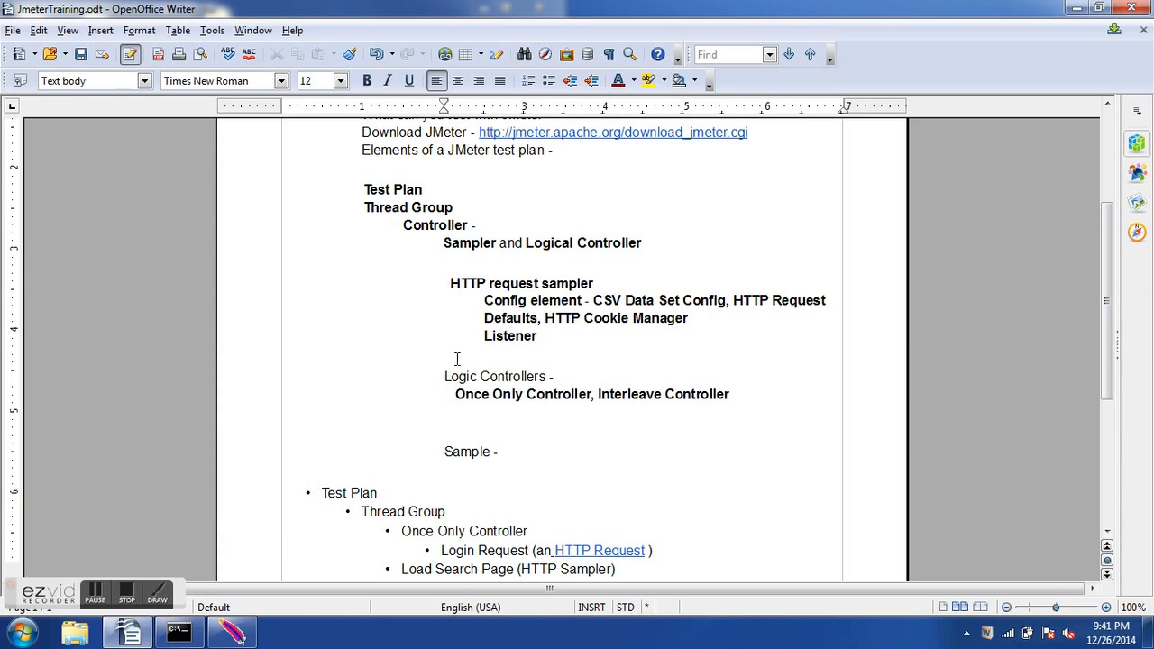
left_click(469, 243)
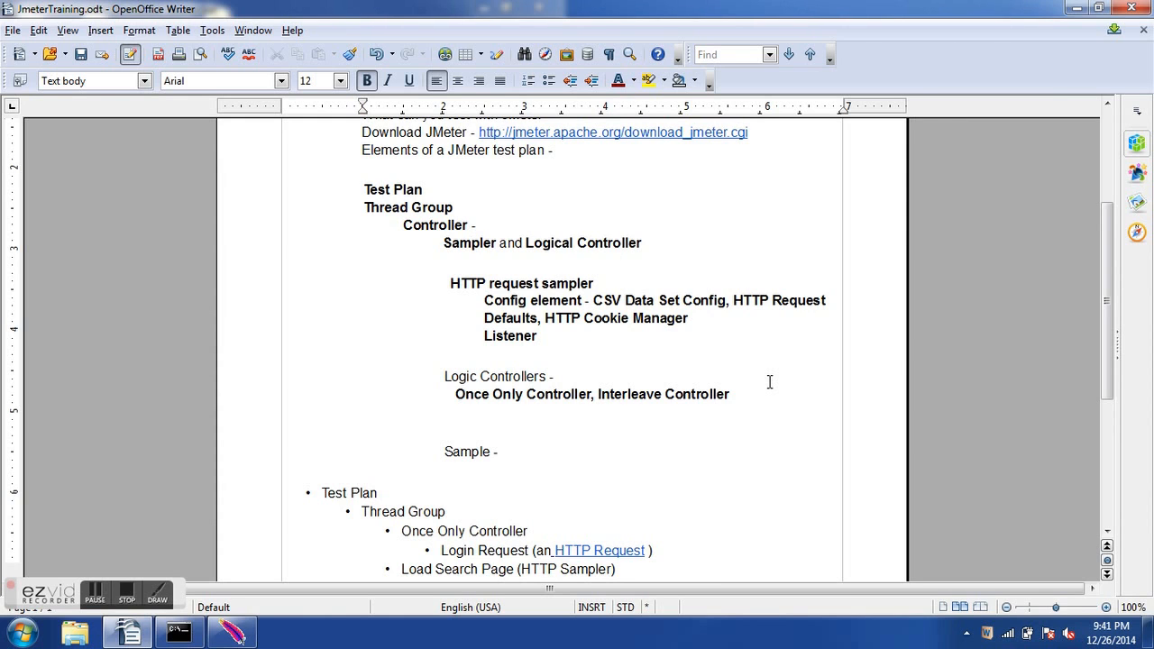
key("alt+Tab")
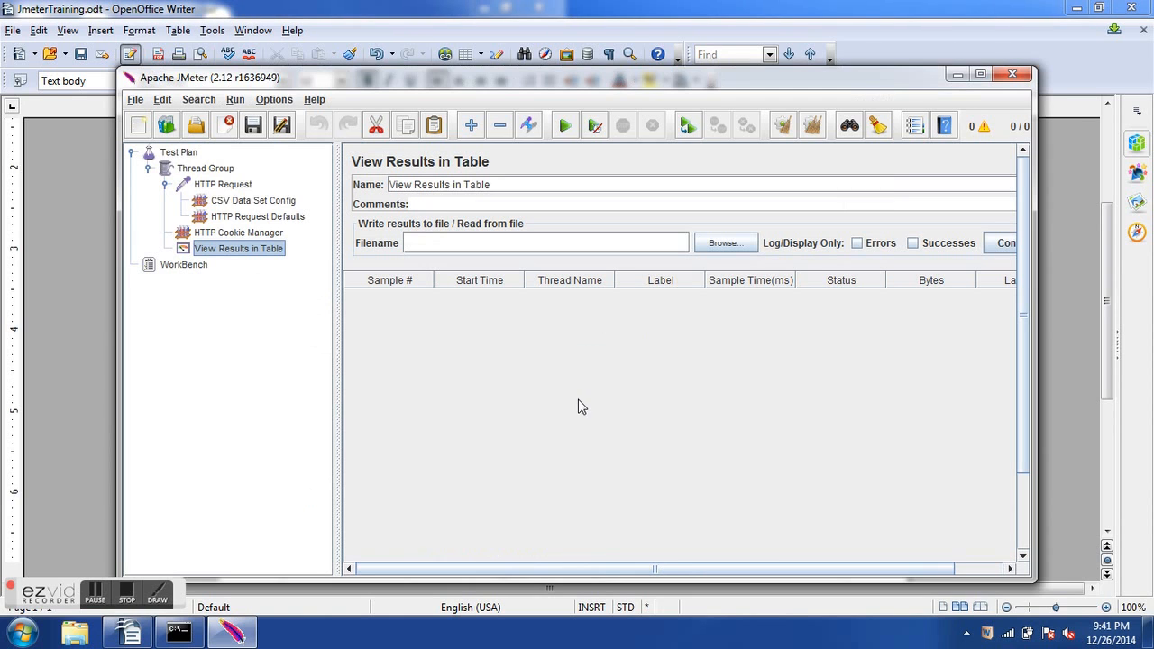
left_click(217, 171)
right_click(217, 171)
mouse_move(258, 177)
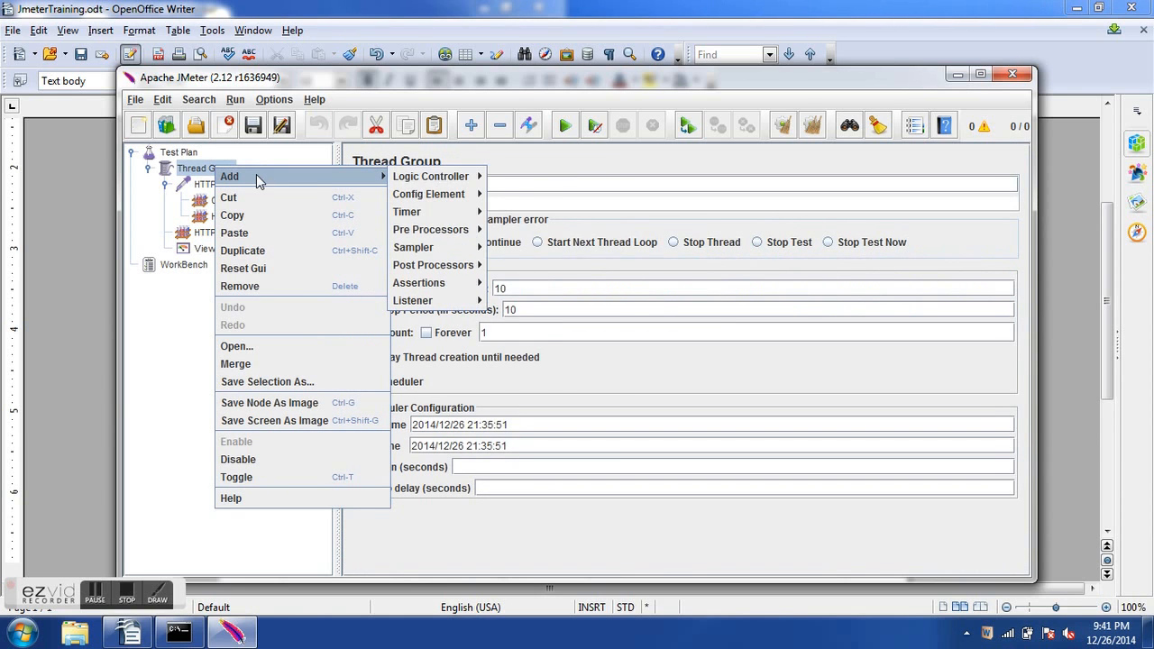
mouse_move(478, 187)
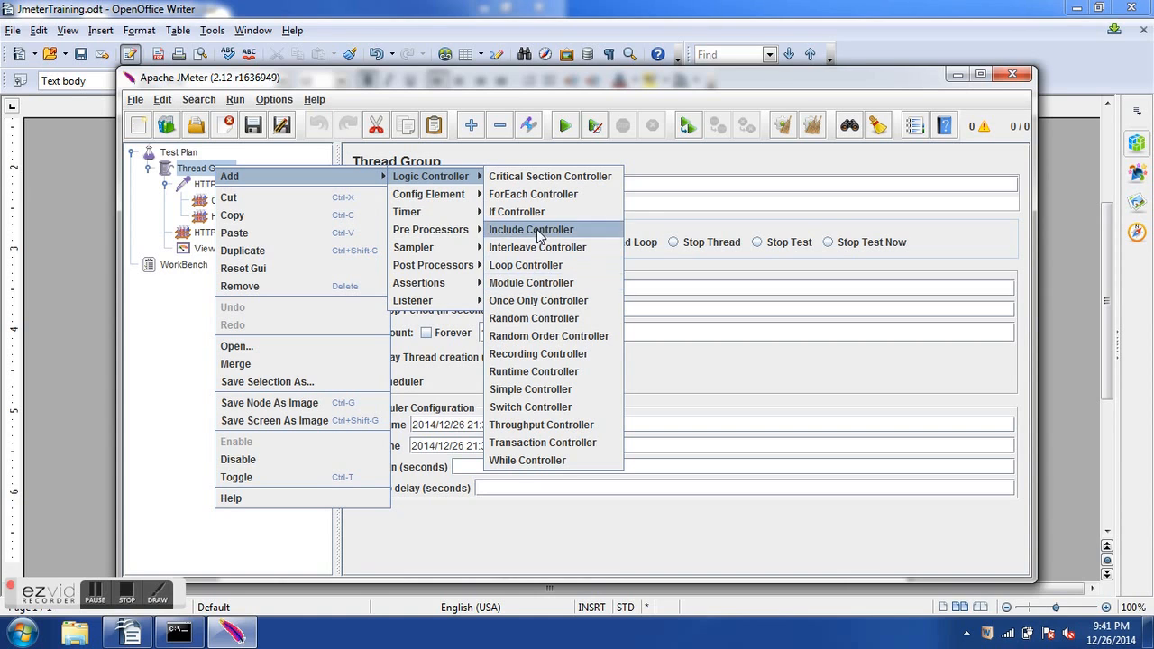
left_click(544, 301)
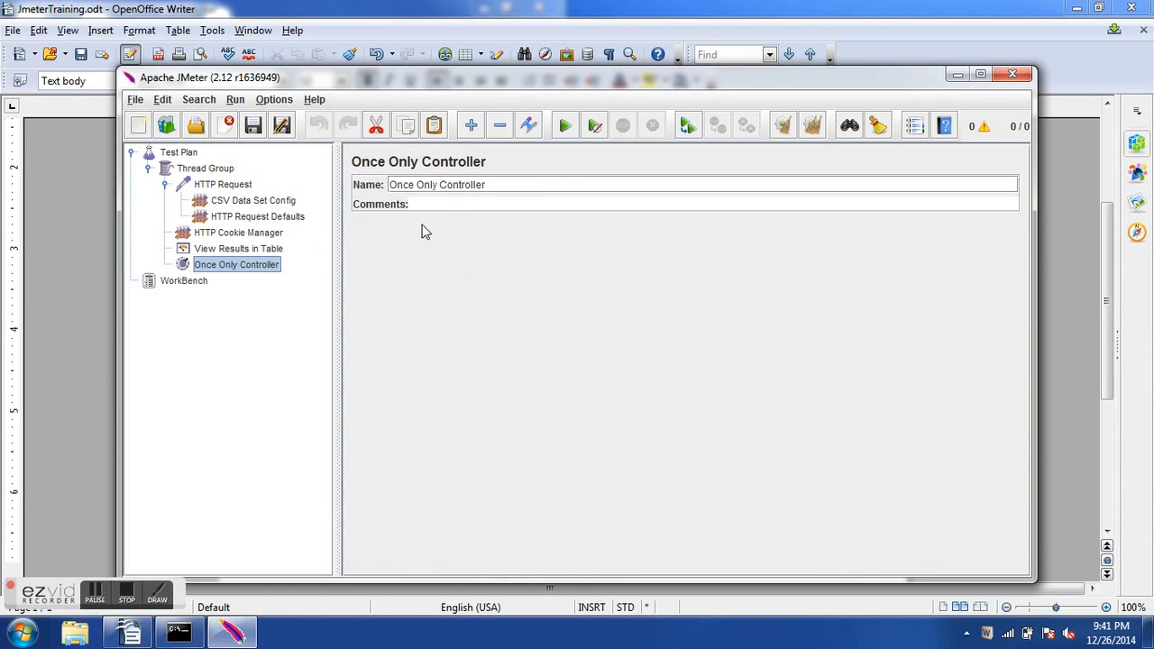
Inspect the Once Only Controller's name and comments fields, and add an HTTP Request sampler under that controller.
left_click(499, 182)
left_click(486, 204)
left_click(243, 267)
right_click(245, 273)
mouse_move(309, 266)
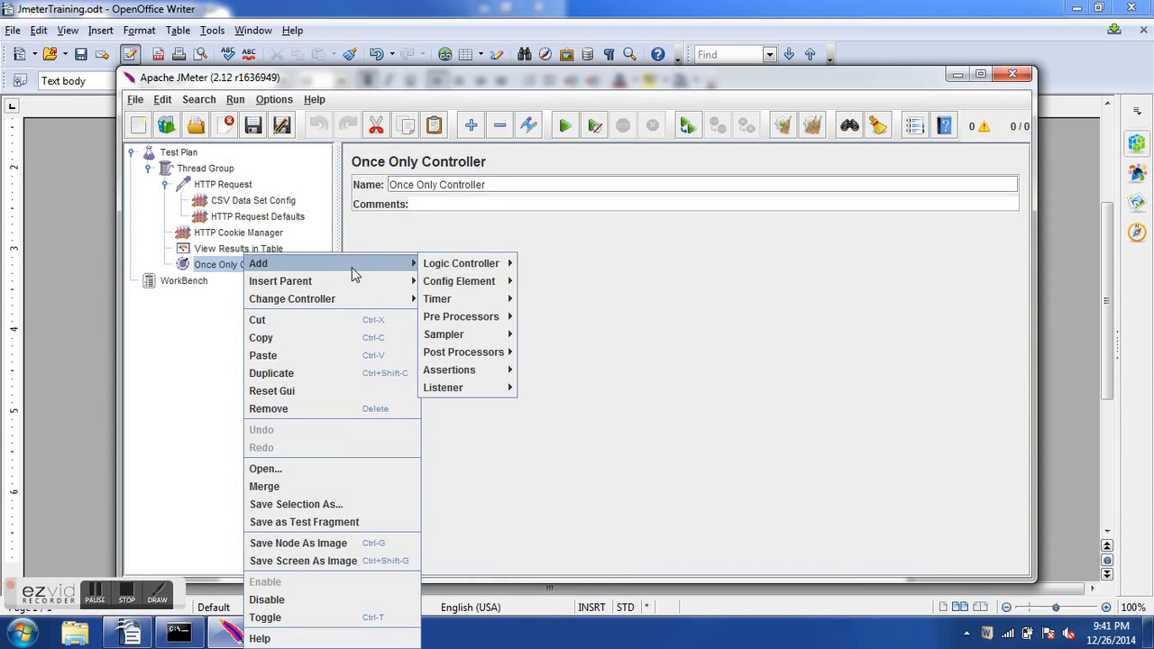
mouse_move(469, 338)
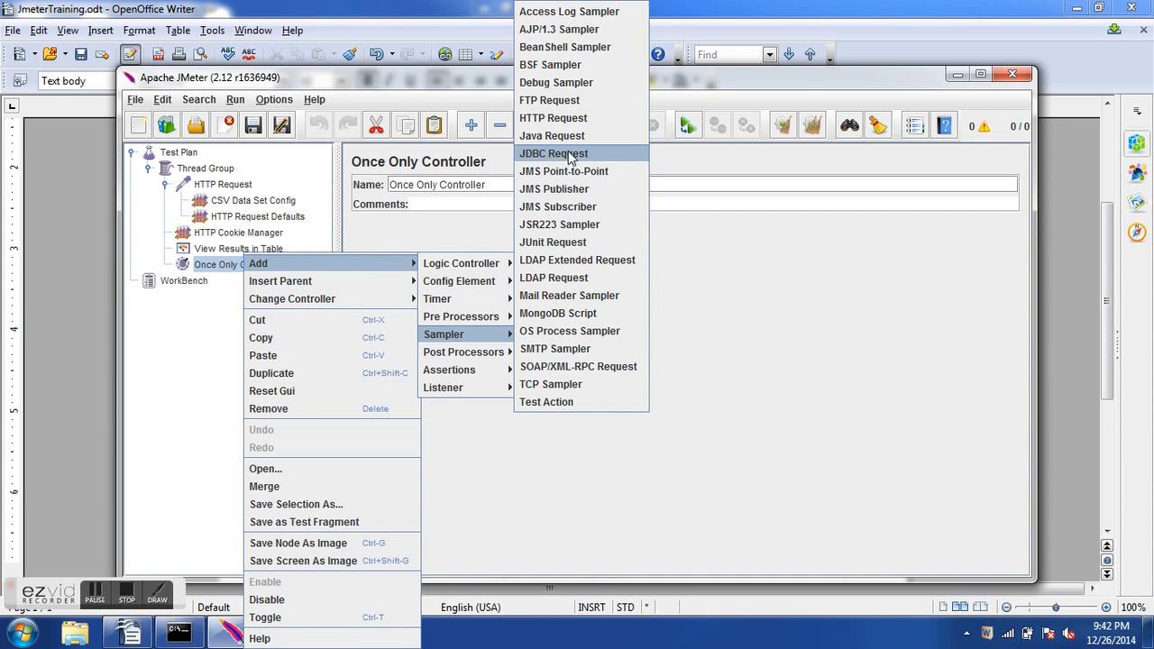
left_click(561, 118)
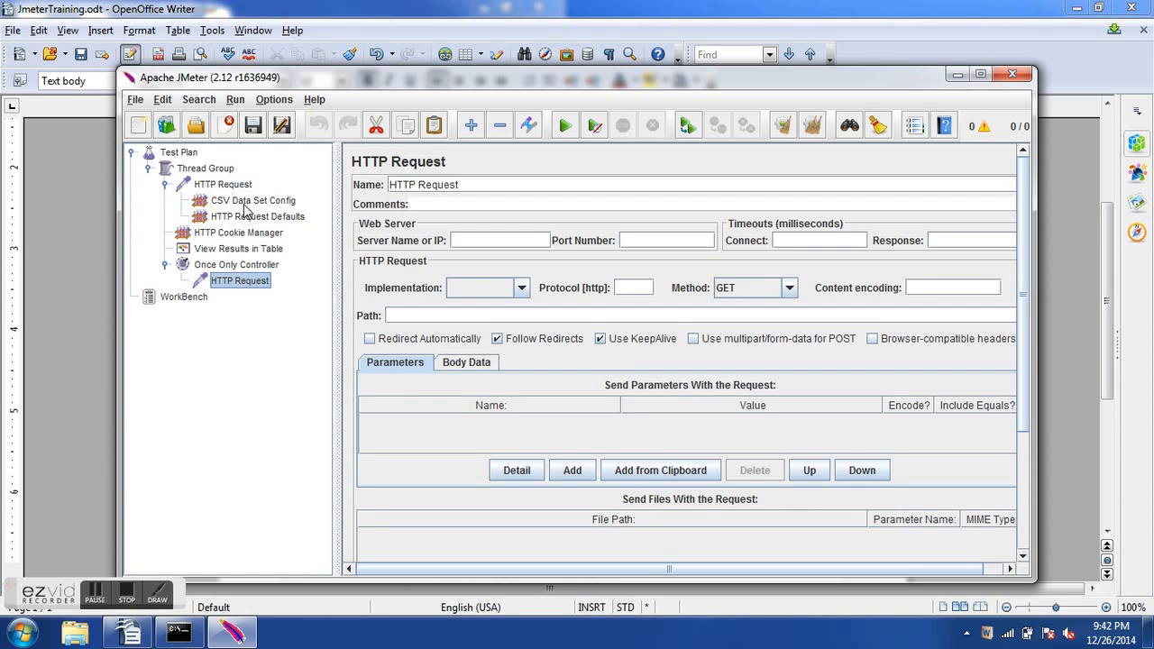
Move the HTTP Request that holds the config elements into the Once Only Controller, and move the controller's other HTTP Request directly under the Thread Group.
left_click_drag(229, 186, 268, 271)
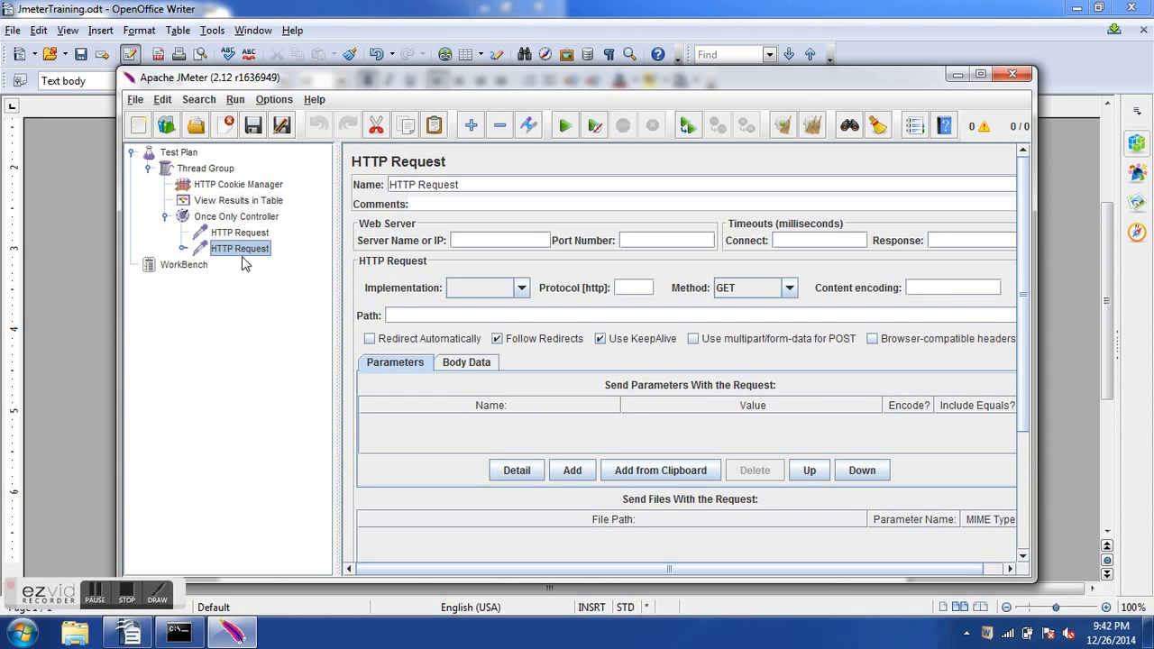
left_click(181, 250)
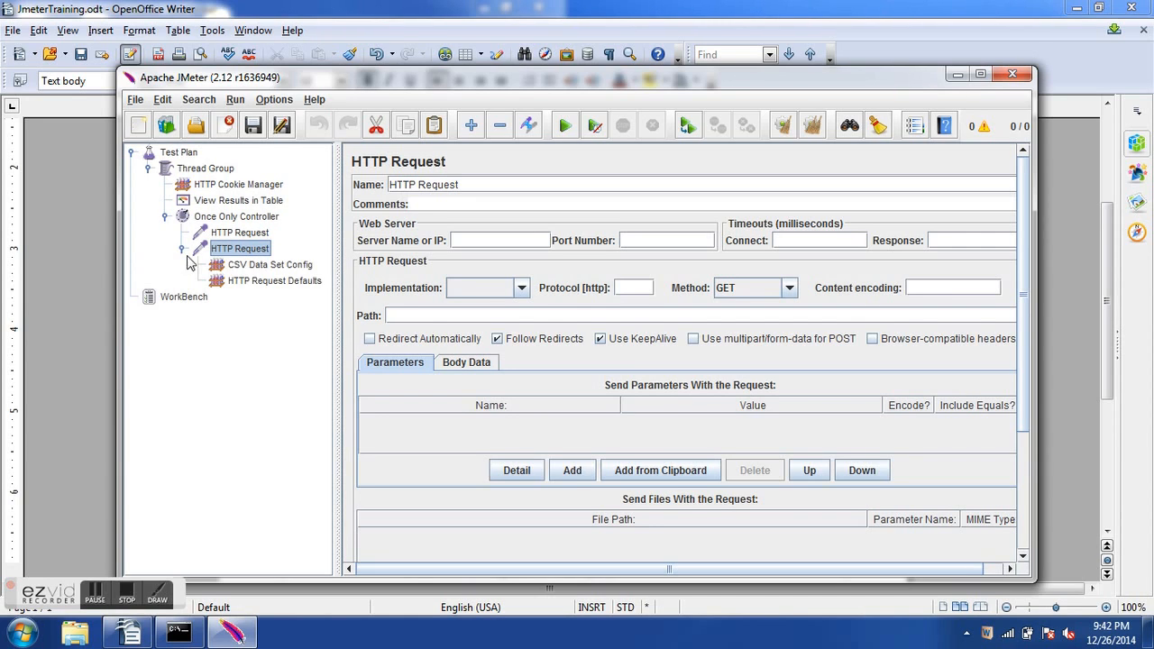
left_click(236, 233)
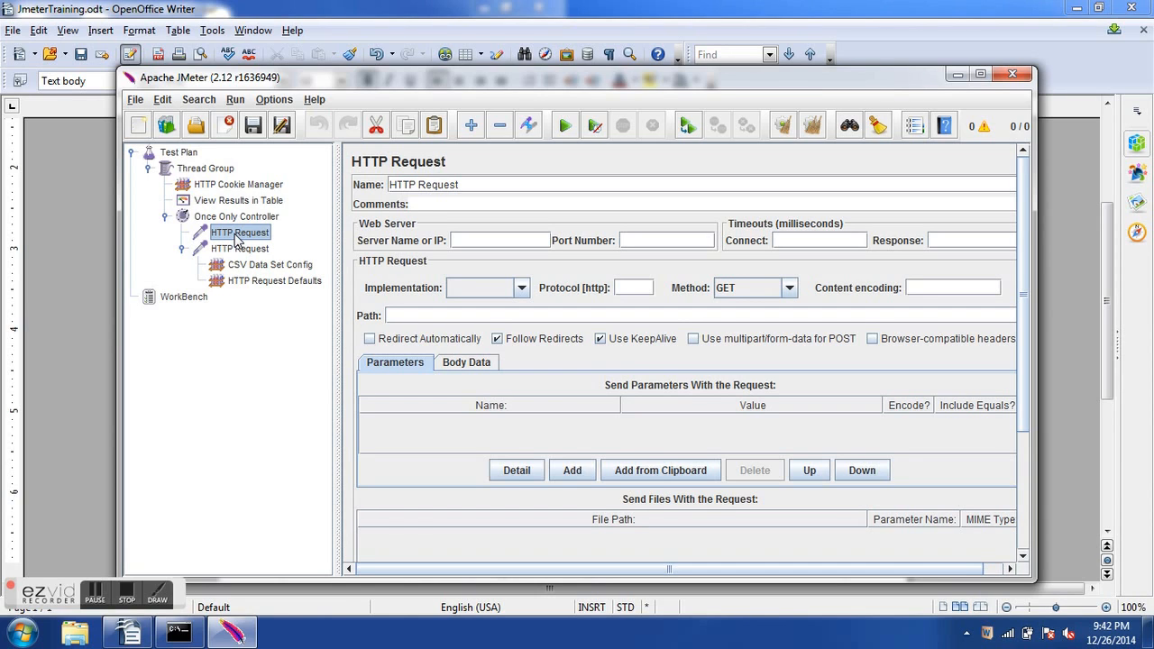
left_click_drag(236, 237, 225, 169)
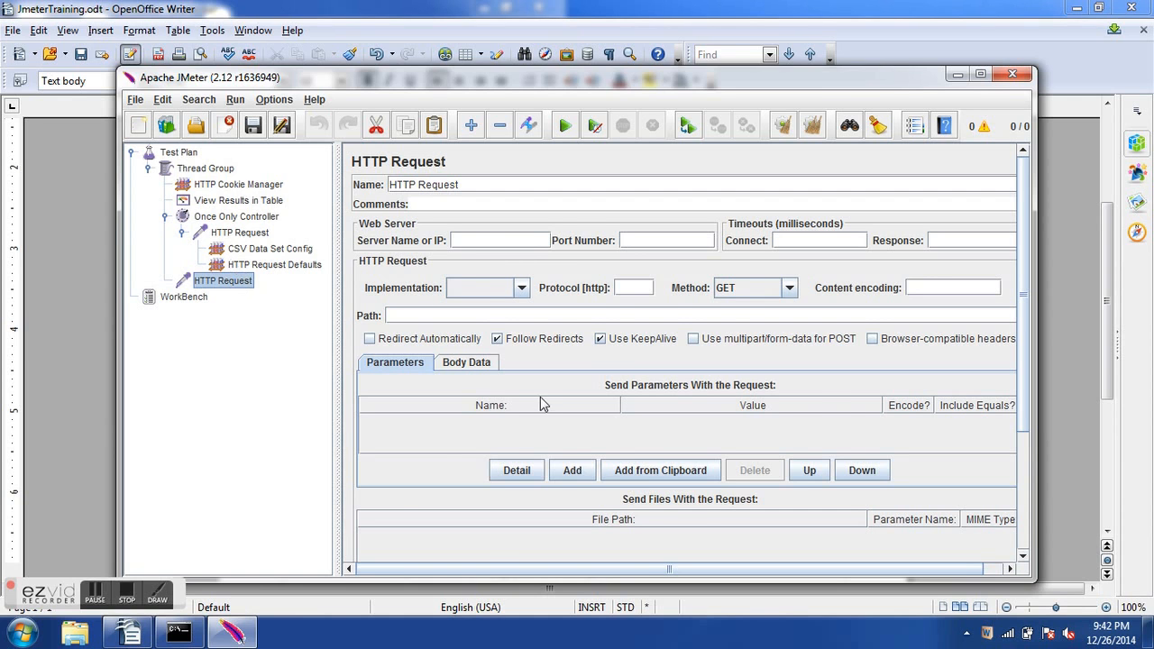
Switch to the Writer outline and review its logic controllers entry and the start of the sample test plan.
key("alt+Tab")
scroll(573, 396, "down", 2)
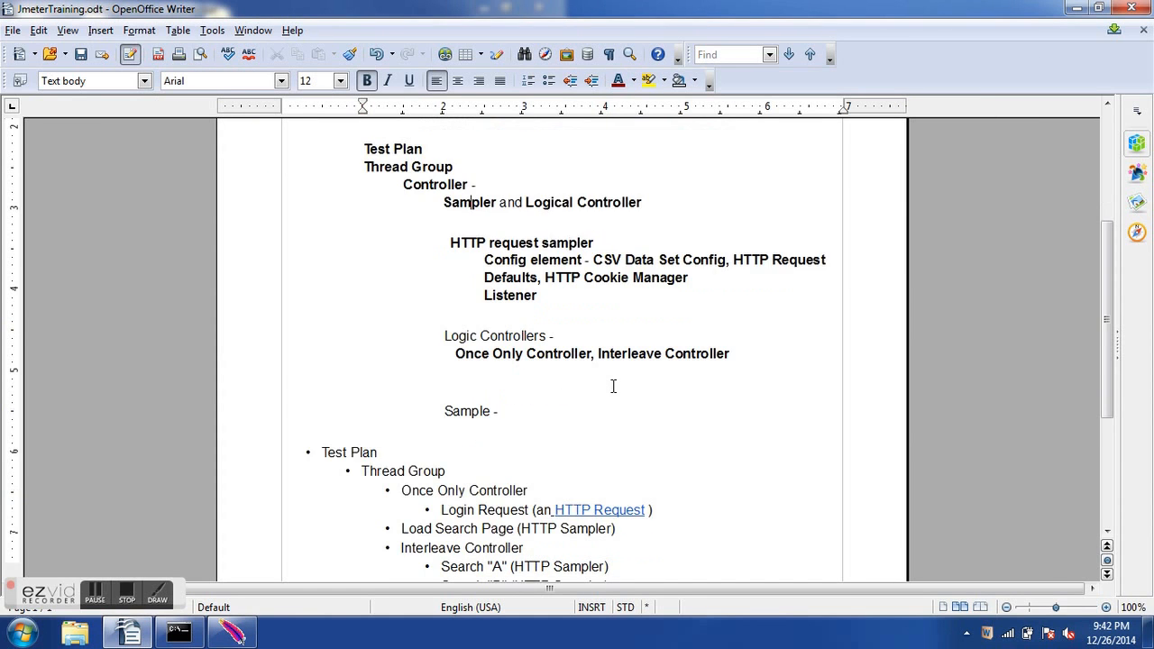
left_click(683, 313)
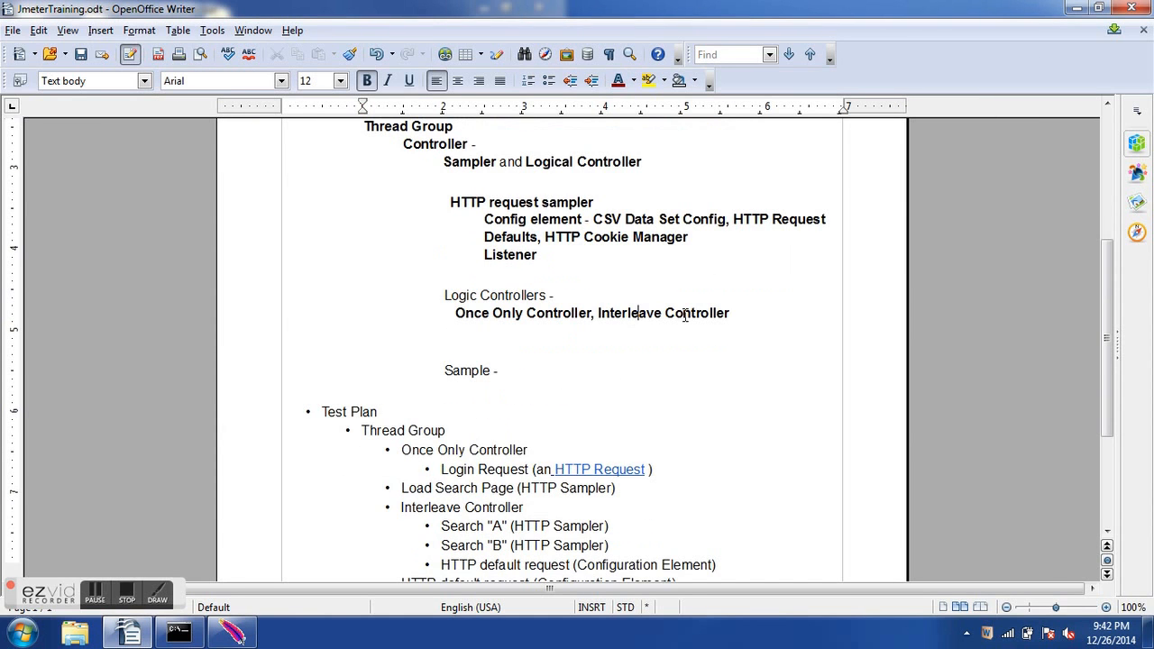
left_click(742, 318)
scroll(703, 309, "down", 3)
left_click_drag(422, 250, 543, 259)
left_click(406, 302)
left_click(346, 307)
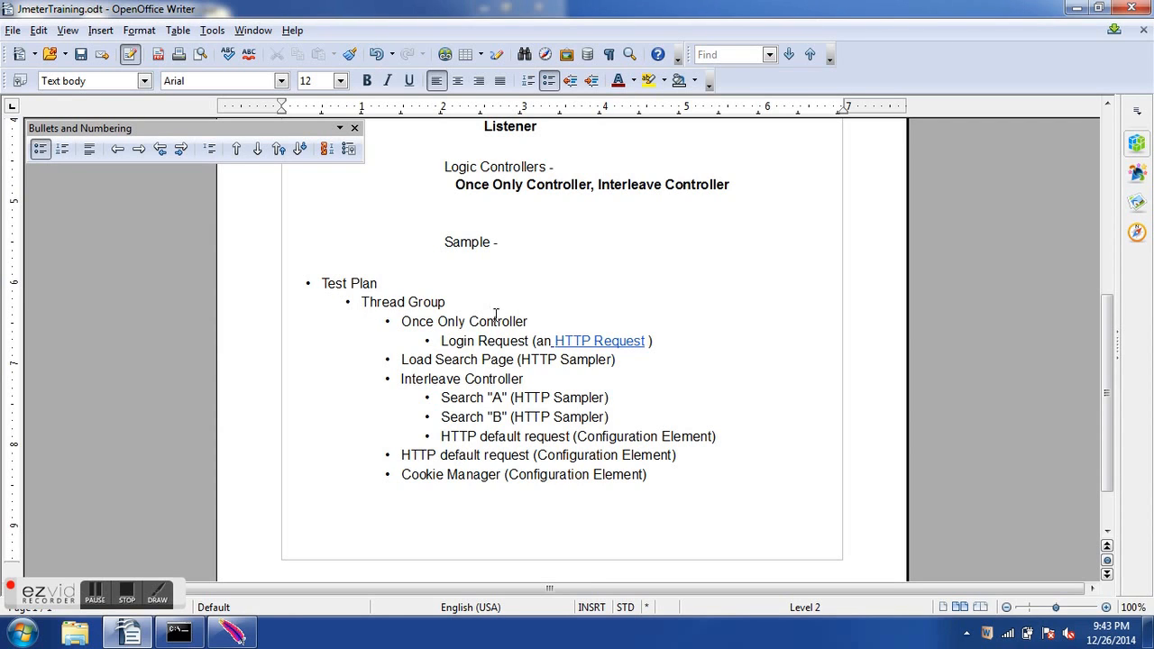
Examine the sample plan's hierarchy in the outline: Once Only Controller with Login Request, Load Search Page, and the Interleave Controller's two search samplers.
left_click(528, 321)
left_click_drag(322, 283, 507, 308)
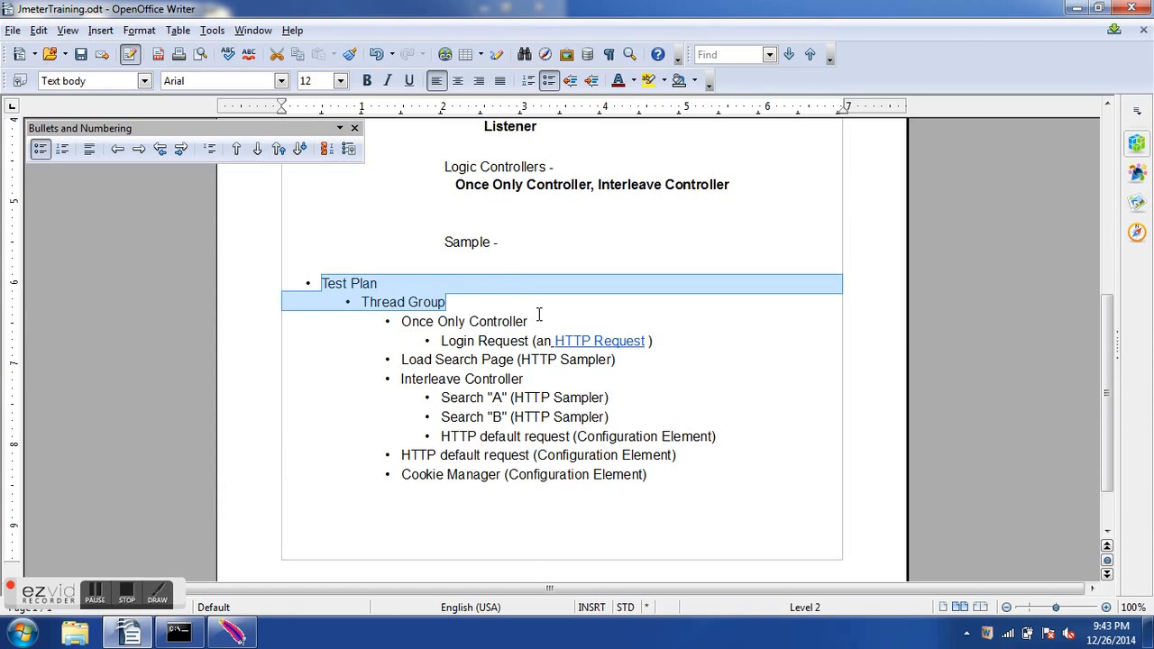
left_click(538, 312)
double_click(515, 337)
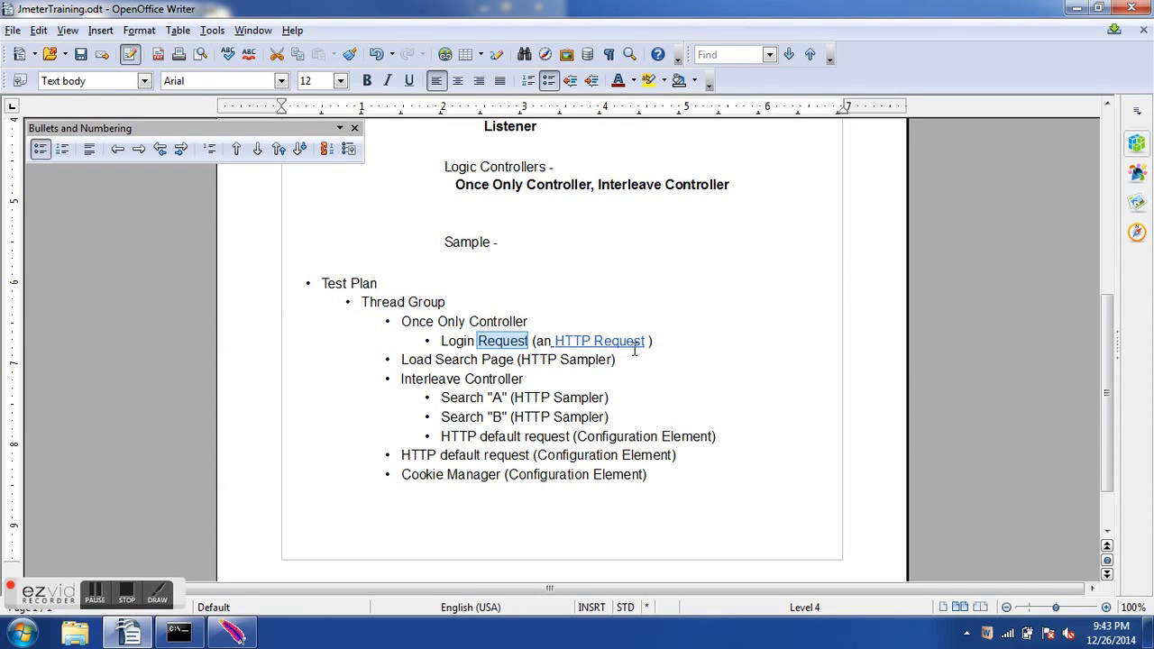
left_click(705, 327)
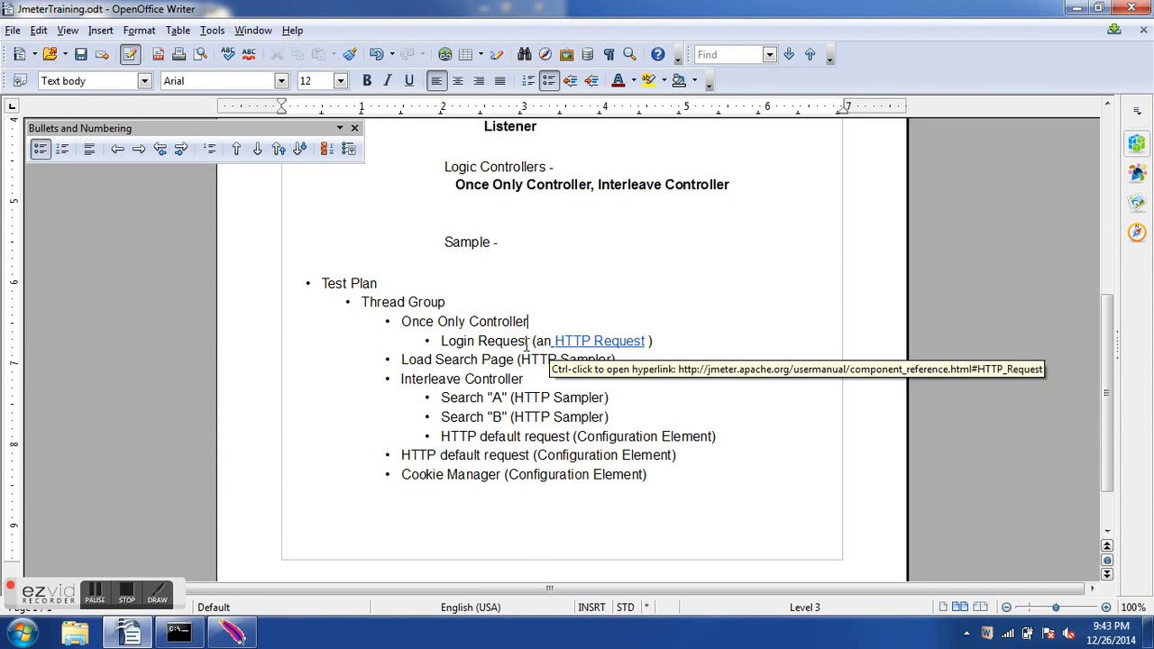
left_click(665, 340)
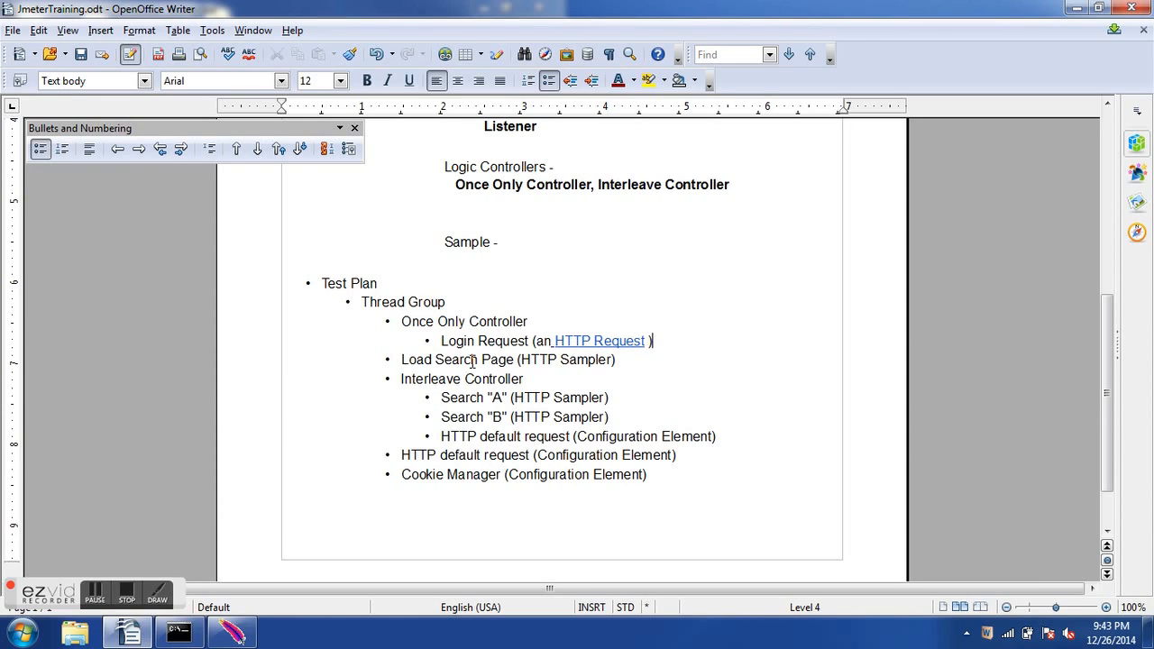
left_click(441, 398)
left_click_drag(441, 398, 550, 417)
left_click(607, 417)
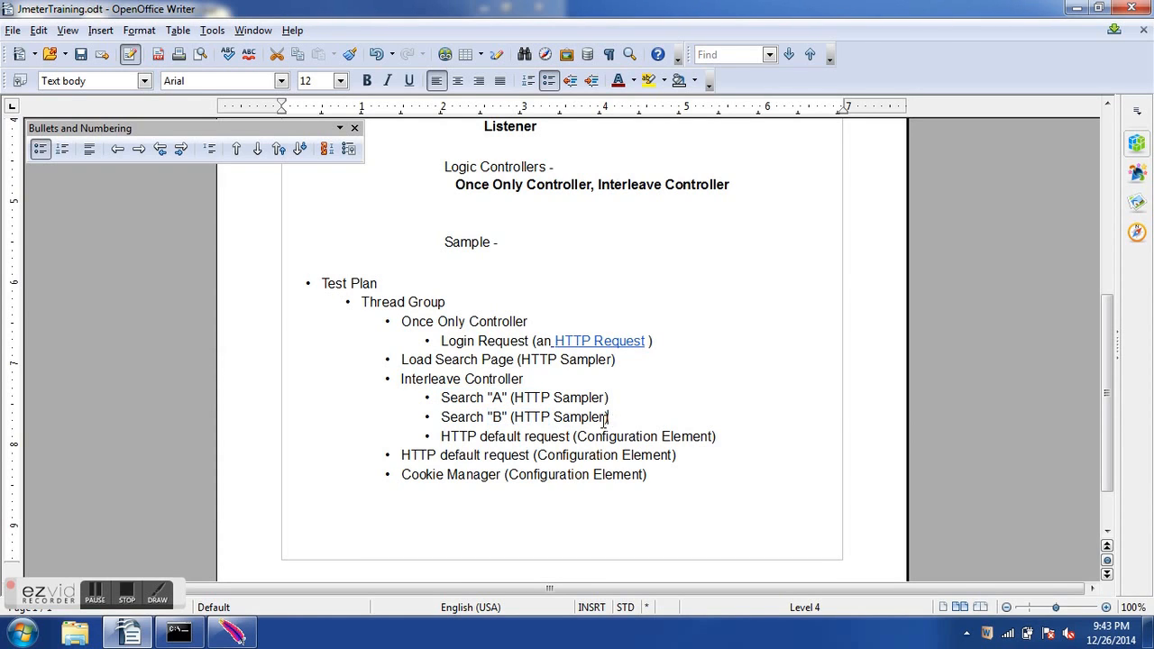
left_click(505, 398)
left_click(459, 362)
left_click(459, 362)
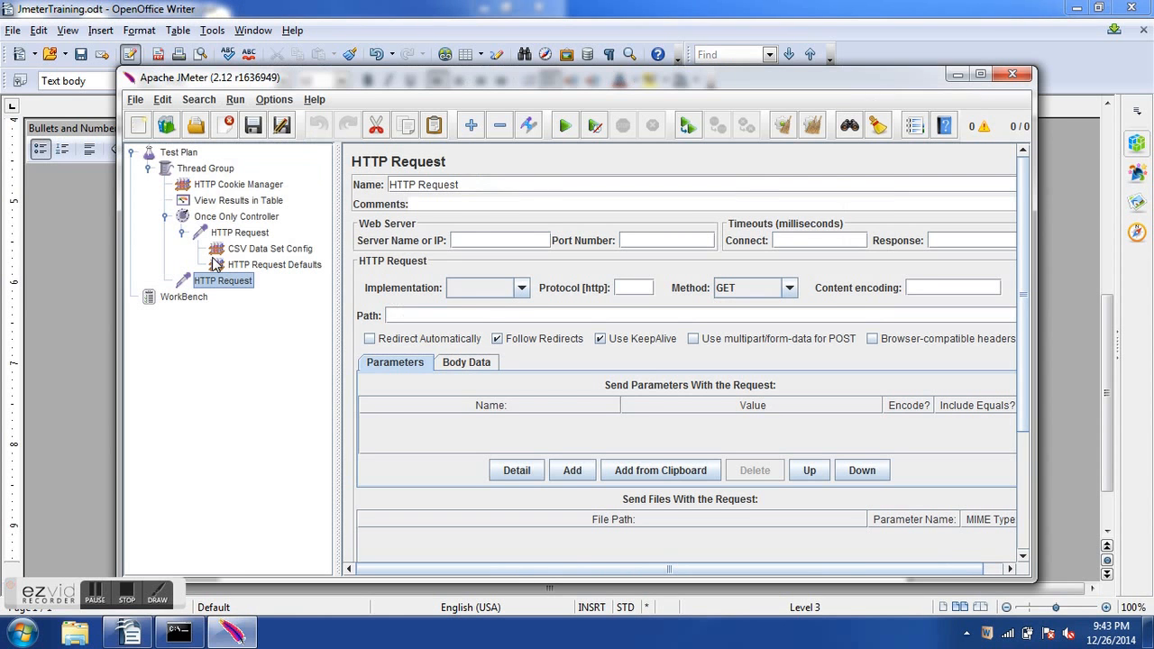
Switch to JMeter and remove the existing Thread Group with all its elements from the Test Plan.
key("alt+Tab")
left_click(205, 169)
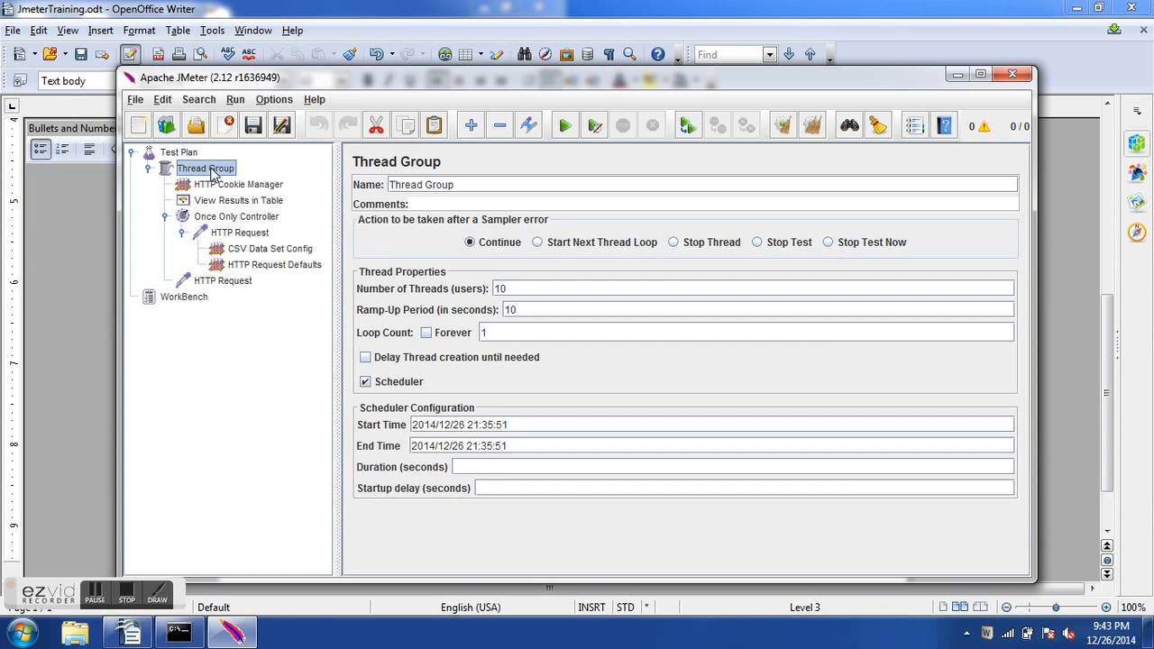
right_click(216, 170)
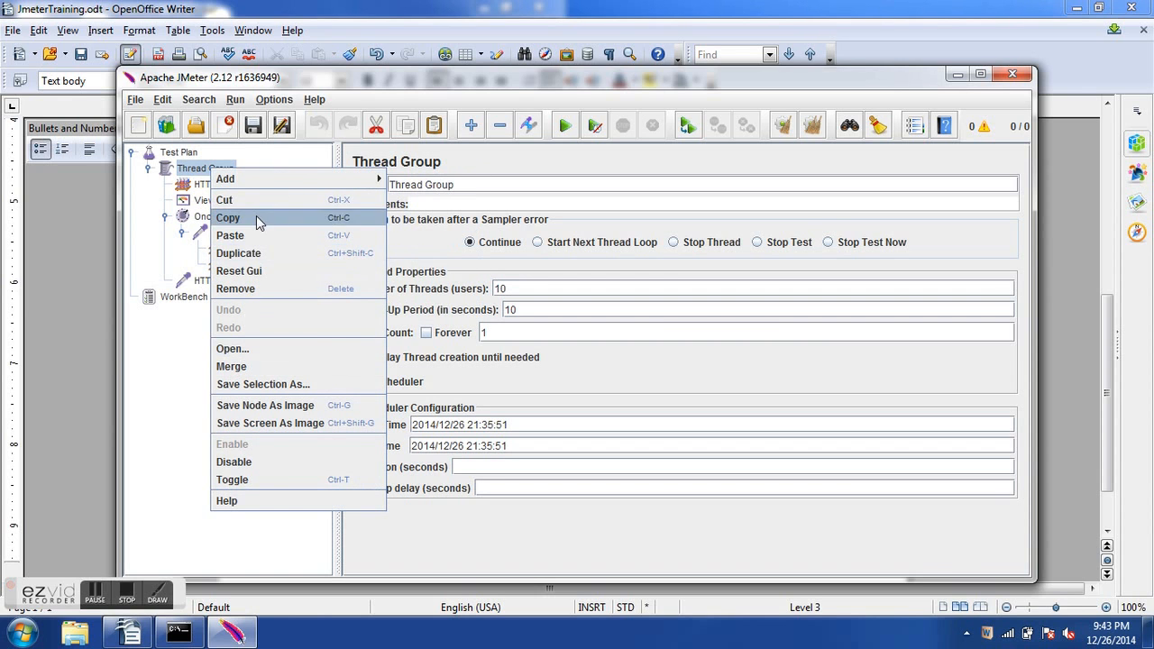
left_click(256, 289)
left_click(572, 353)
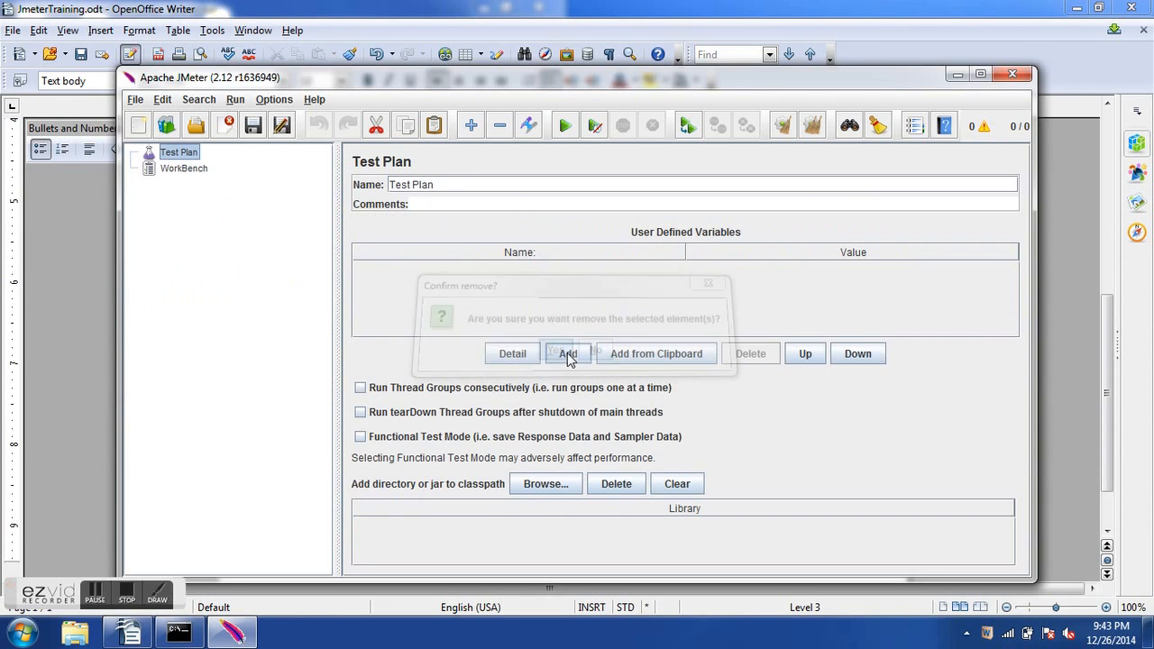
Add a new Thread Group to the empty Test Plan, keeping its default name.
left_click(508, 204)
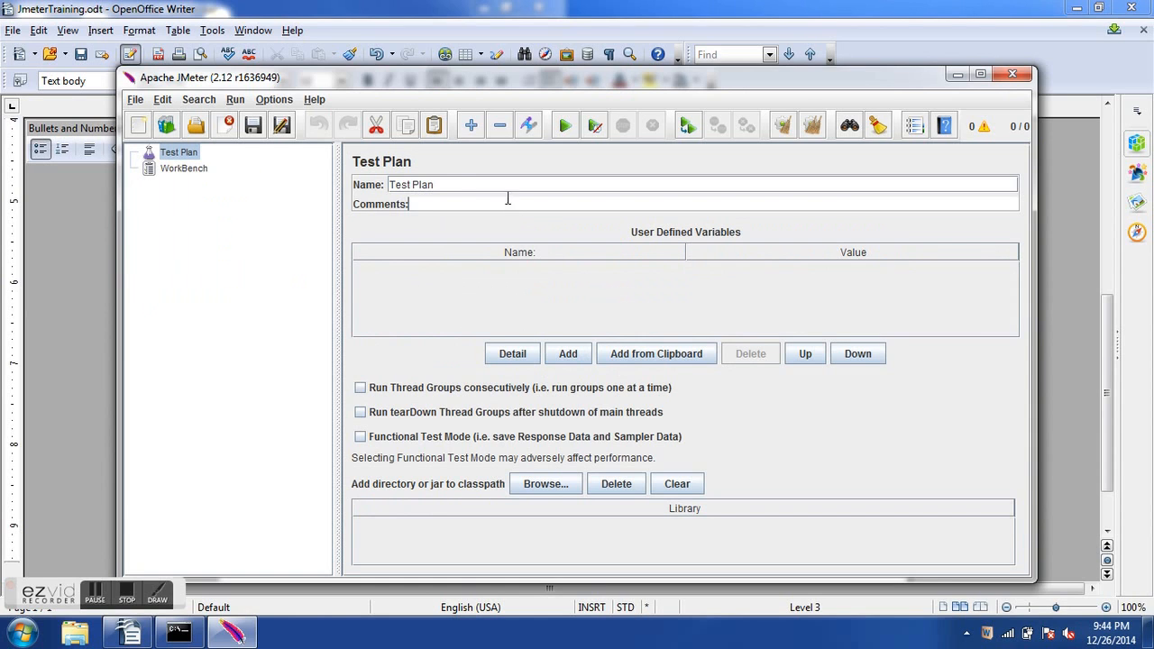
triple_click(507, 191)
left_click(187, 155)
right_click(187, 155)
mouse_move(240, 171)
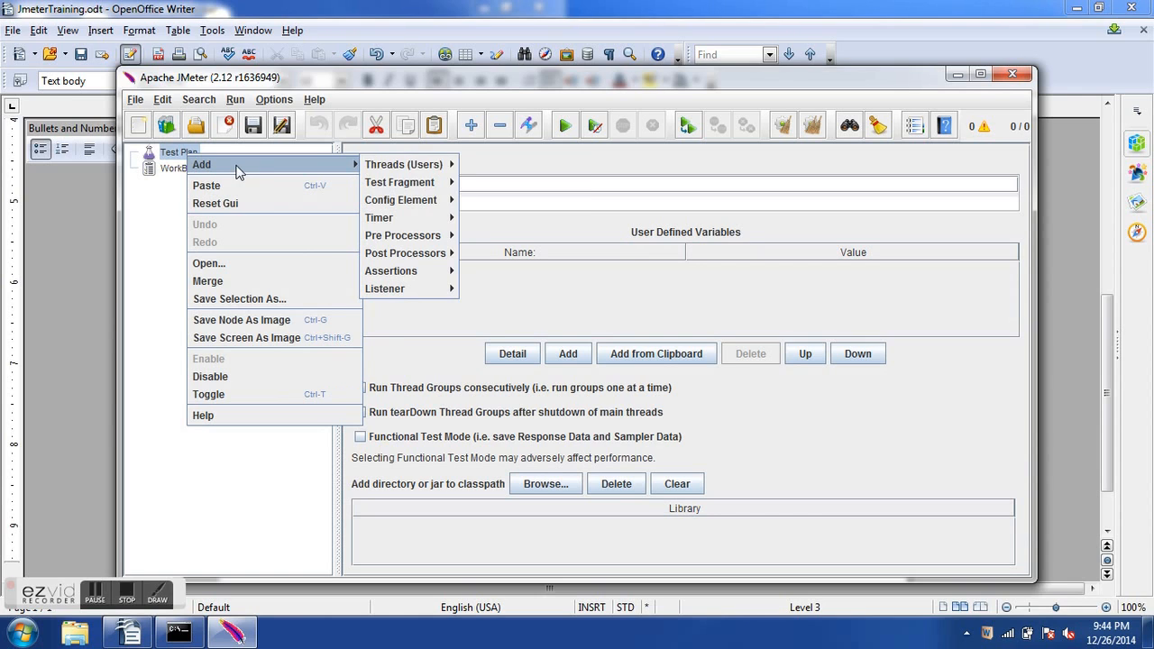
mouse_move(397, 162)
left_click(622, 164)
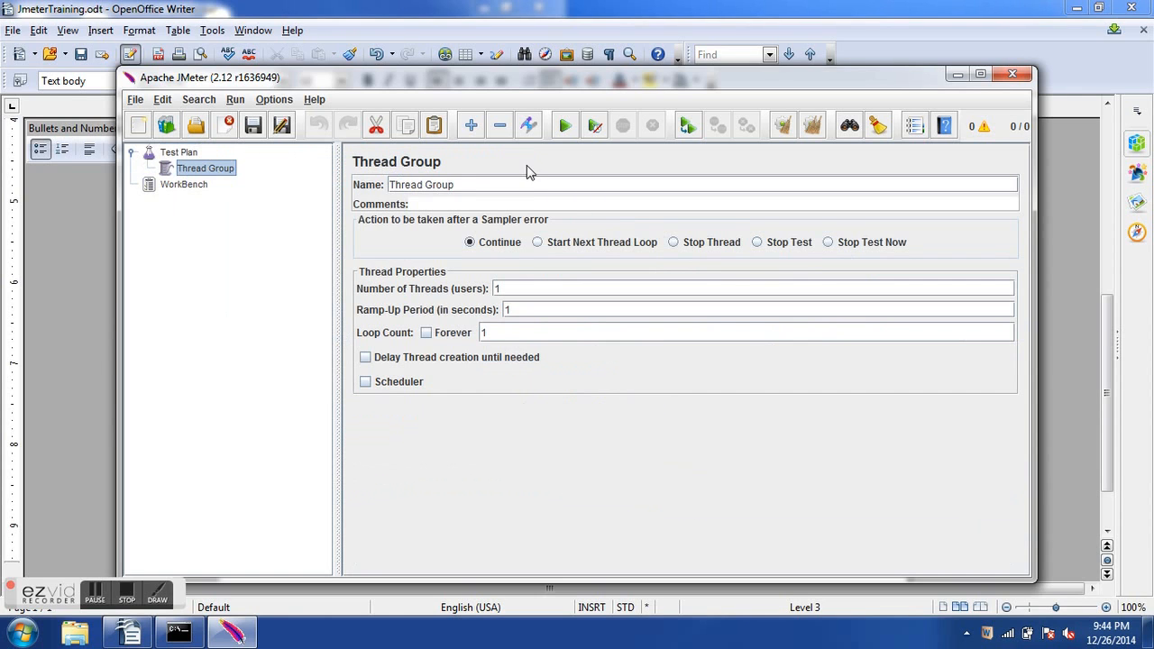
triple_click(476, 181)
left_click(476, 182)
Consult the sample plan in the Writer outline, then in JMeter add a Once Only Controller to the Thread Group.
key("alt+Tab")
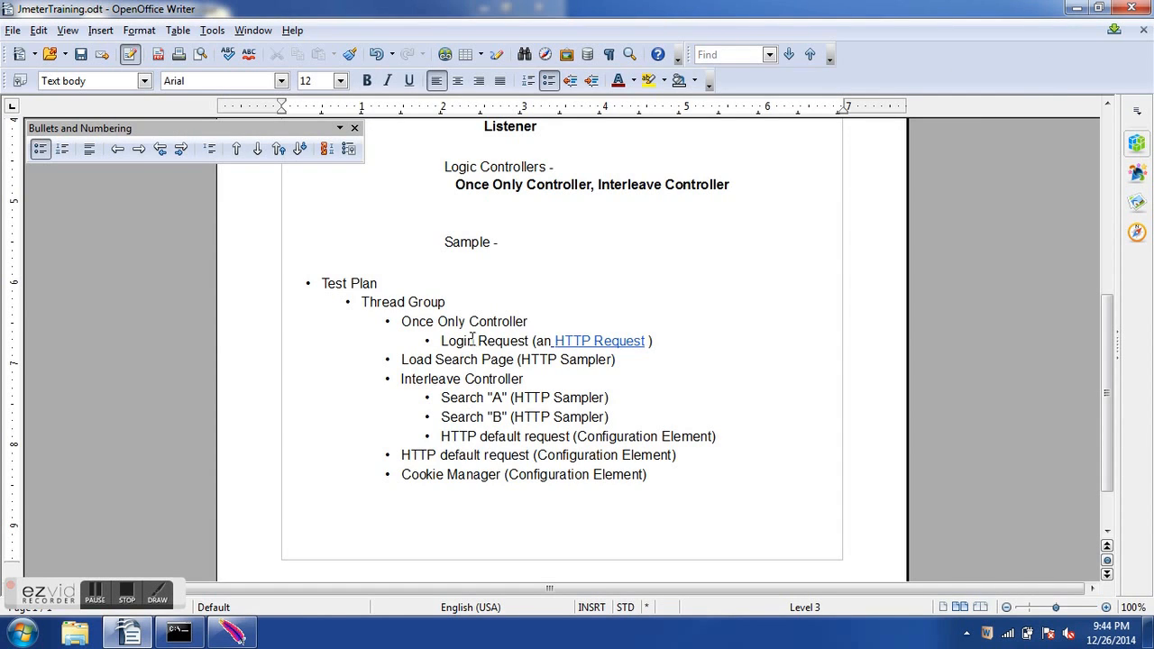
key("alt+Tab")
right_click(223, 173)
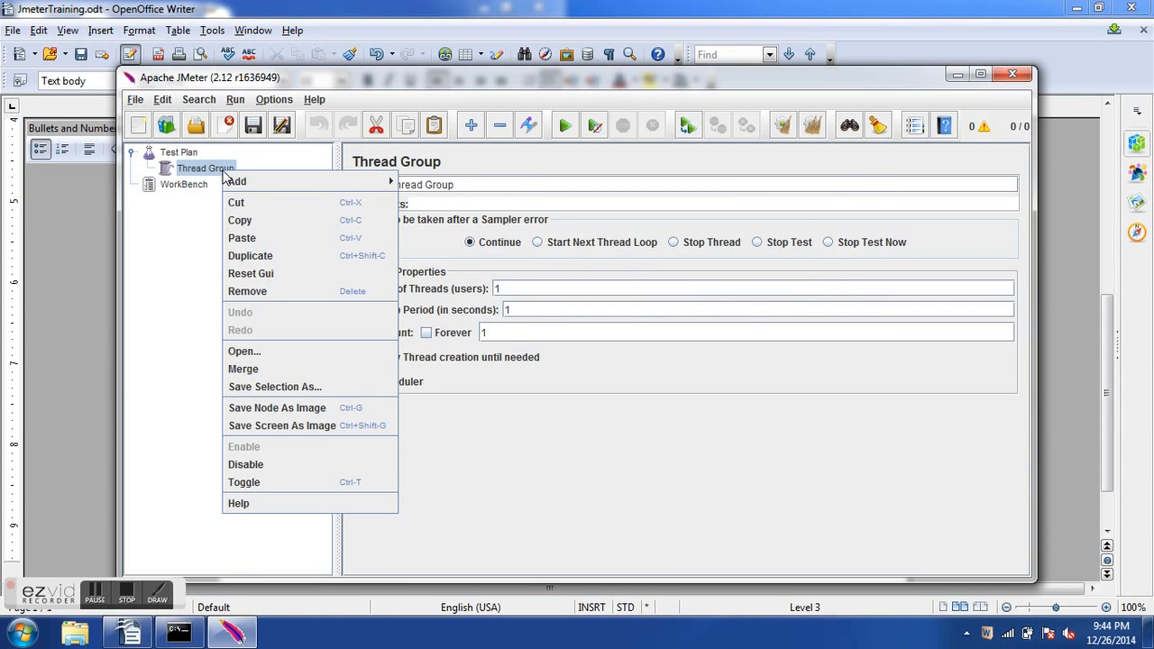
mouse_move(320, 184)
mouse_move(440, 182)
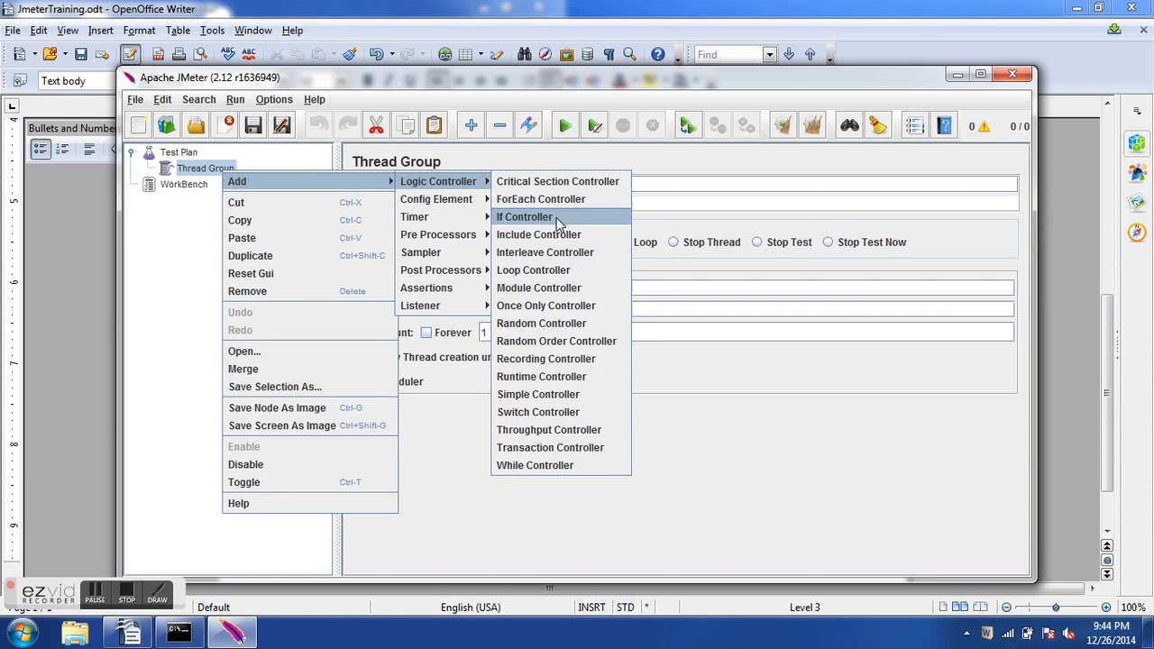
left_click(546, 306)
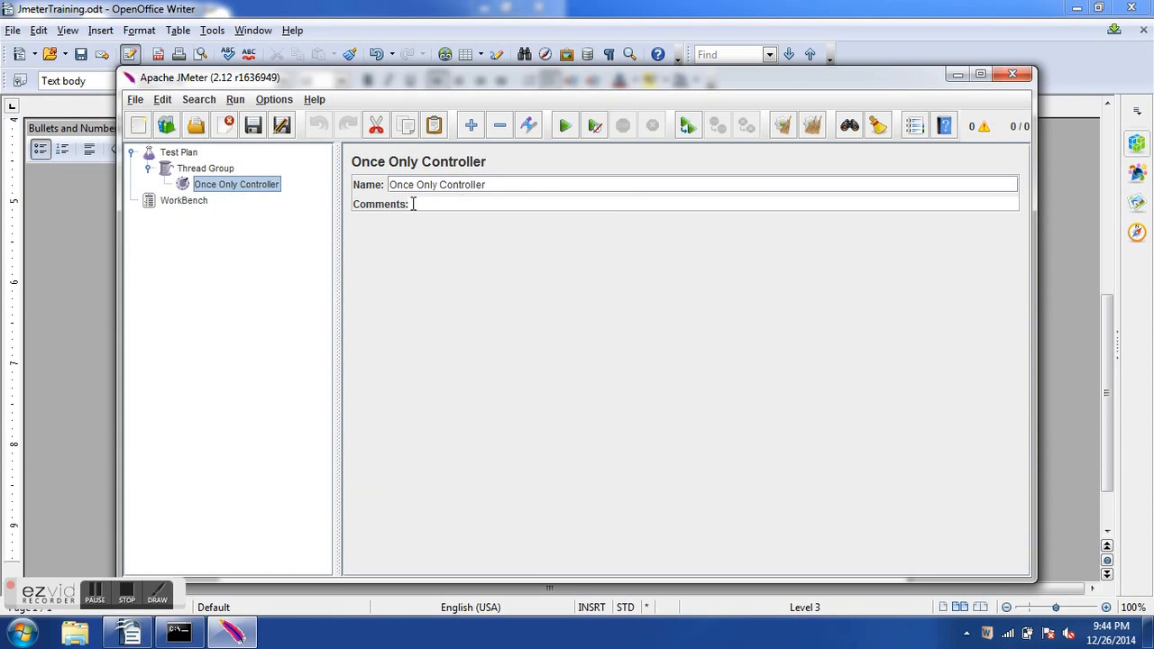
Check the Login Request entry in the Writer outline, then in JMeter add an HTTP Request sampler under the Once Only Controller.
key("alt+Tab")
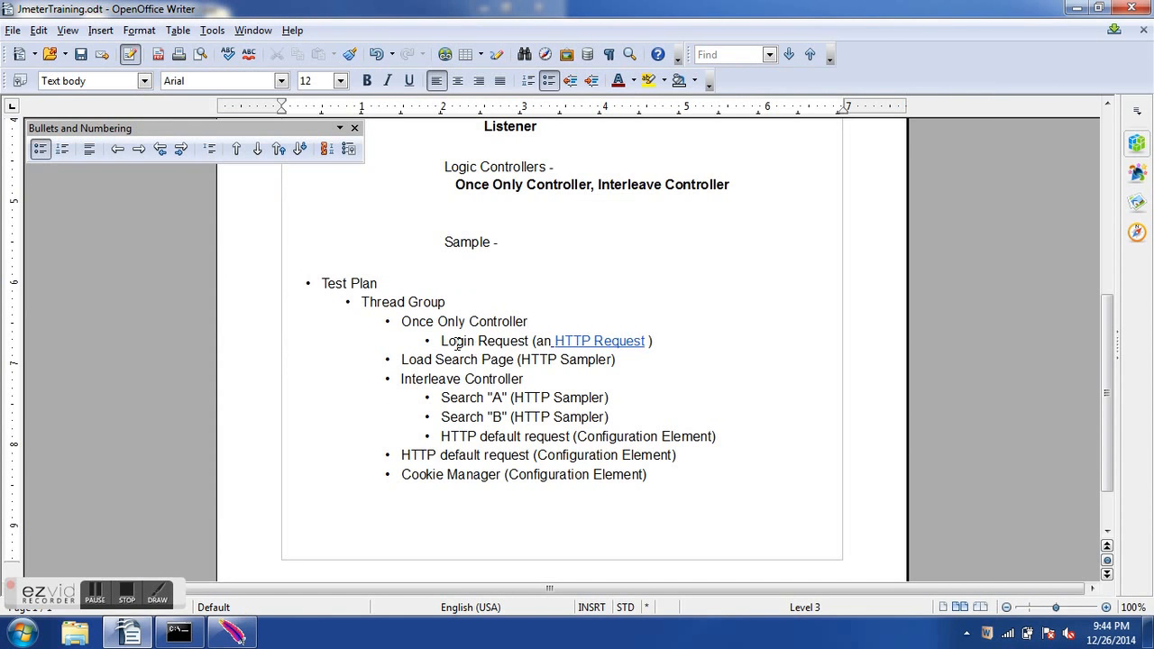
left_click_drag(446, 341, 529, 342)
left_click(739, 334)
key("alt+Tab")
right_click(240, 186)
mouse_move(312, 196)
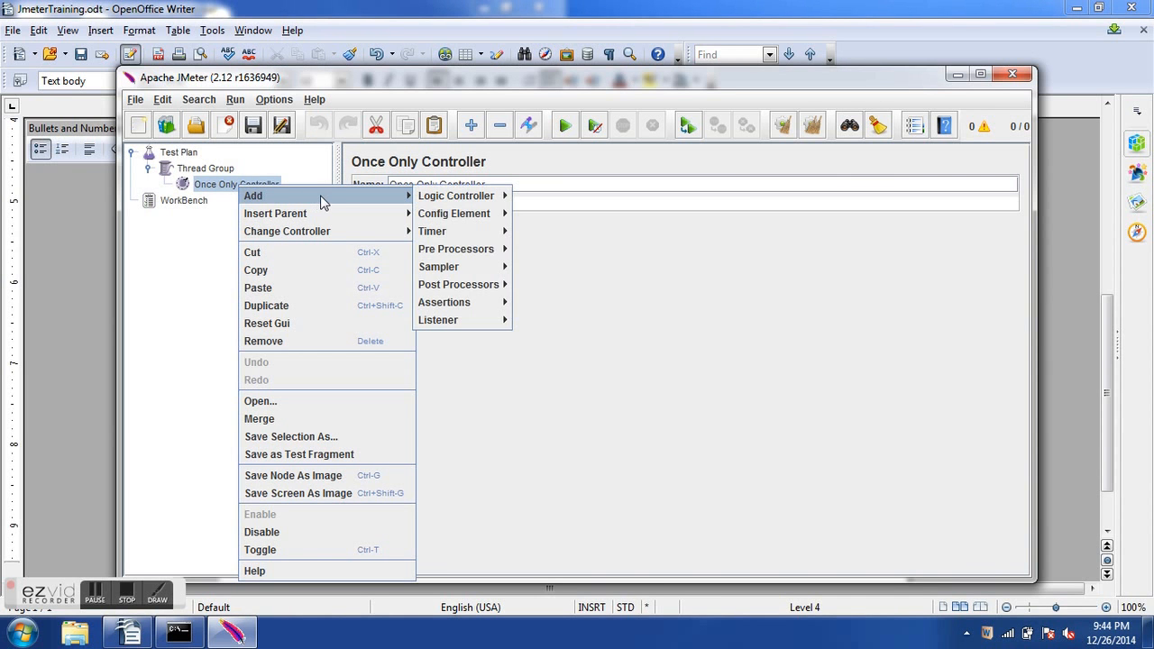
mouse_move(456, 271)
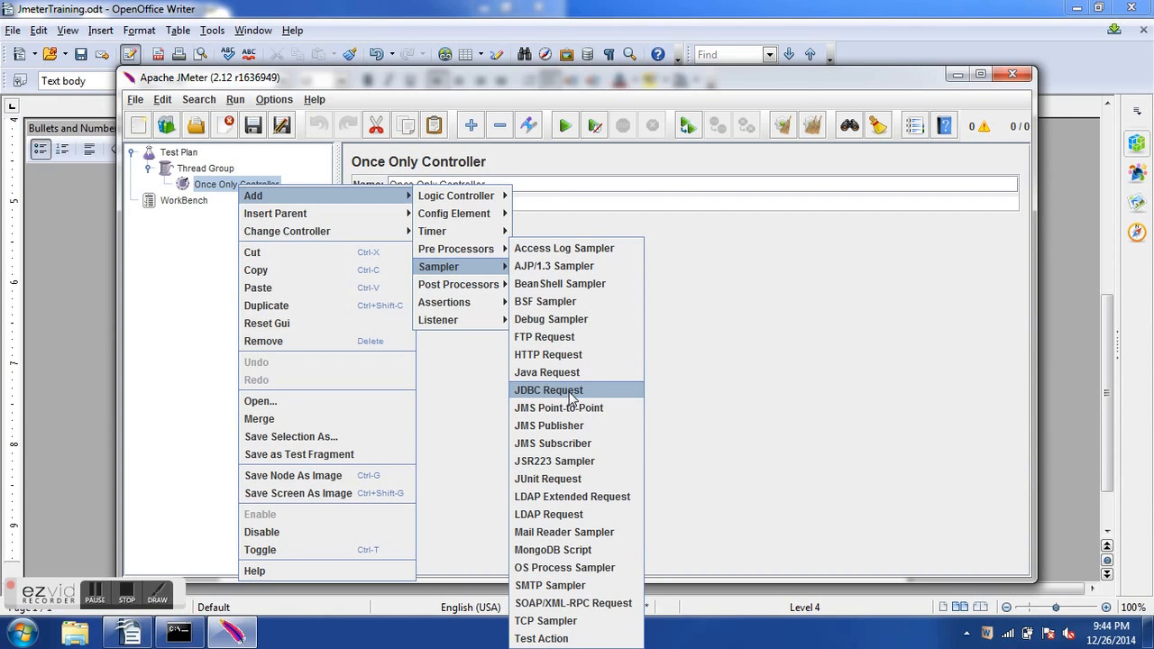
left_click(569, 357)
Copy "Login Request" from the Writer outline and paste it as the name of the HTTP Request under the Once Only Controller in JMeter.
key("alt+Tab")
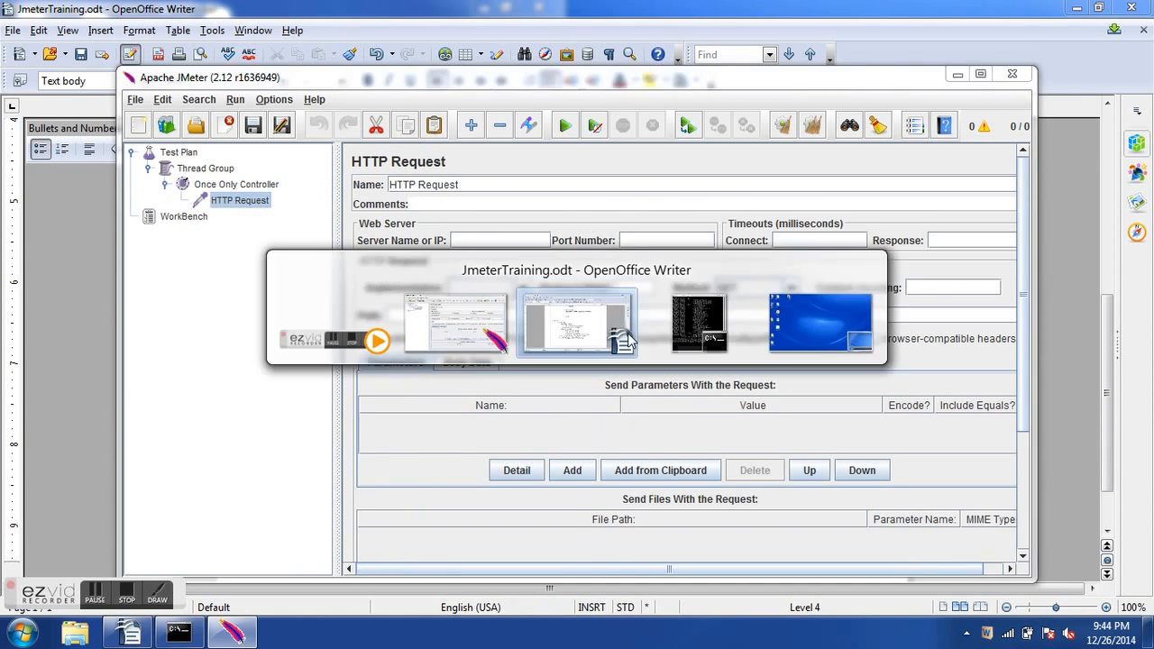
left_click_drag(442, 343, 536, 342)
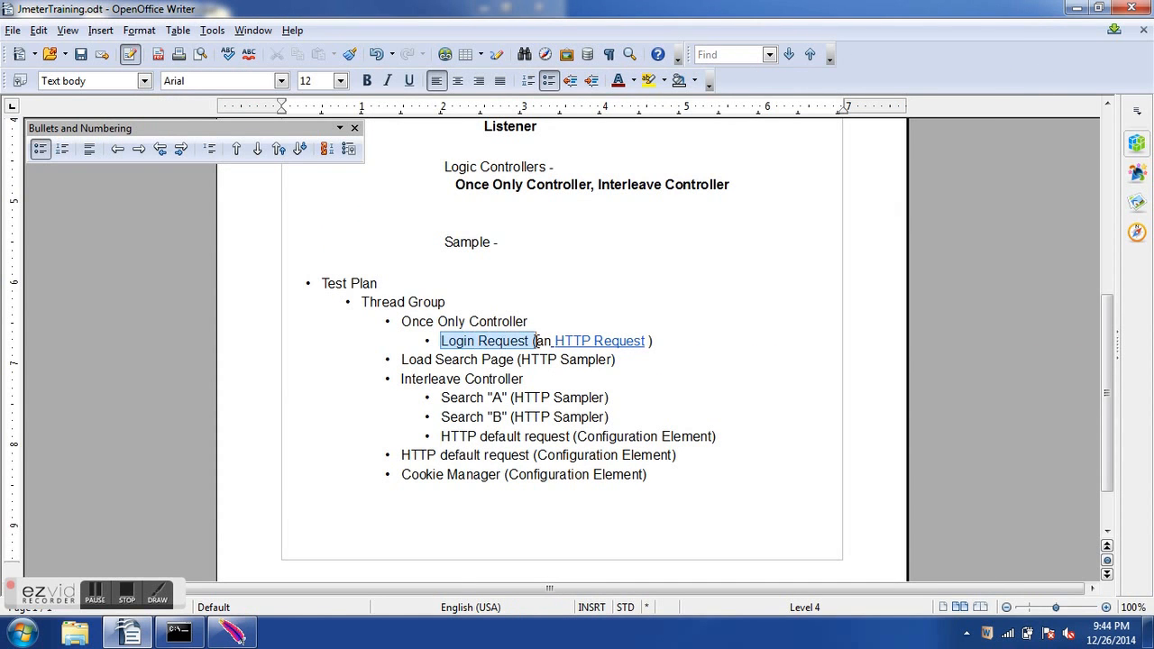
key("ctrl+c")
key("alt+Tab")
triple_click(467, 188)
key("ctrl+v")
type("(")
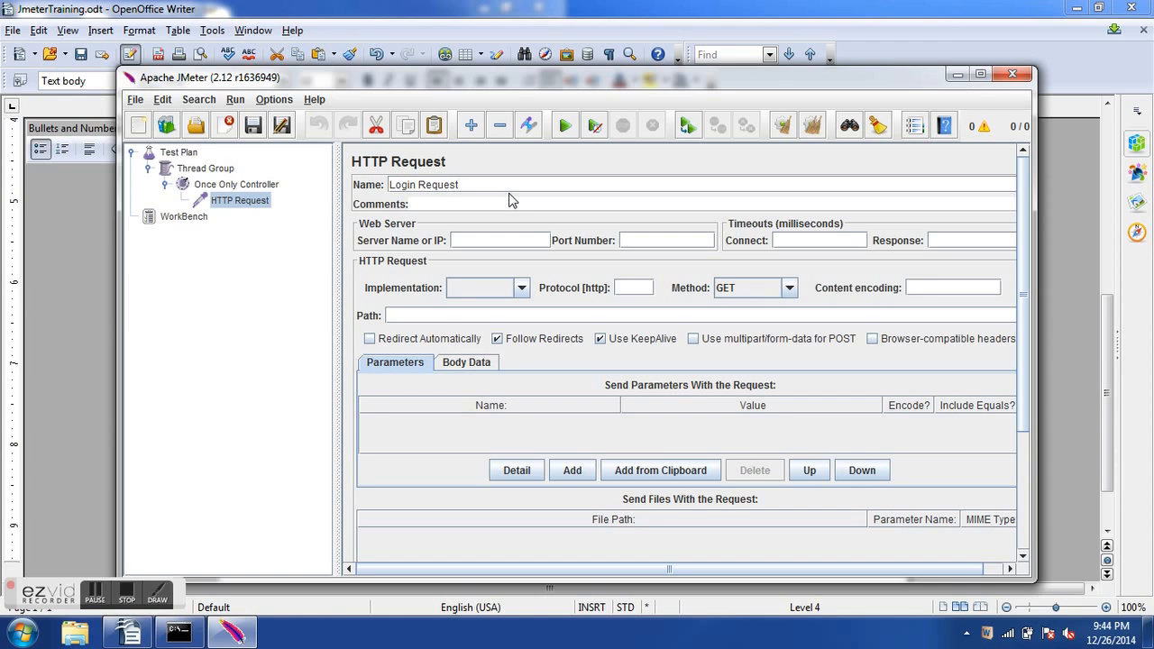
left_click(251, 203)
Check the Load Search Page entry in the Writer outline, then in JMeter add an HTTP Request sampler directly under the Thread Group.
key("alt+Tab")
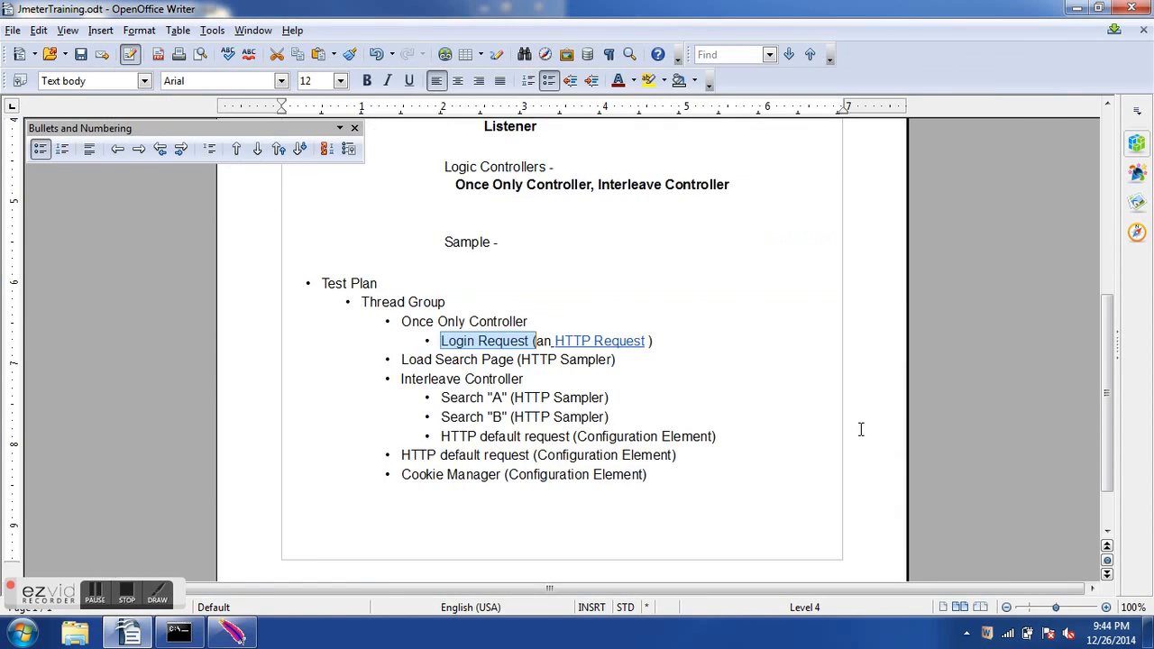
left_click(472, 362)
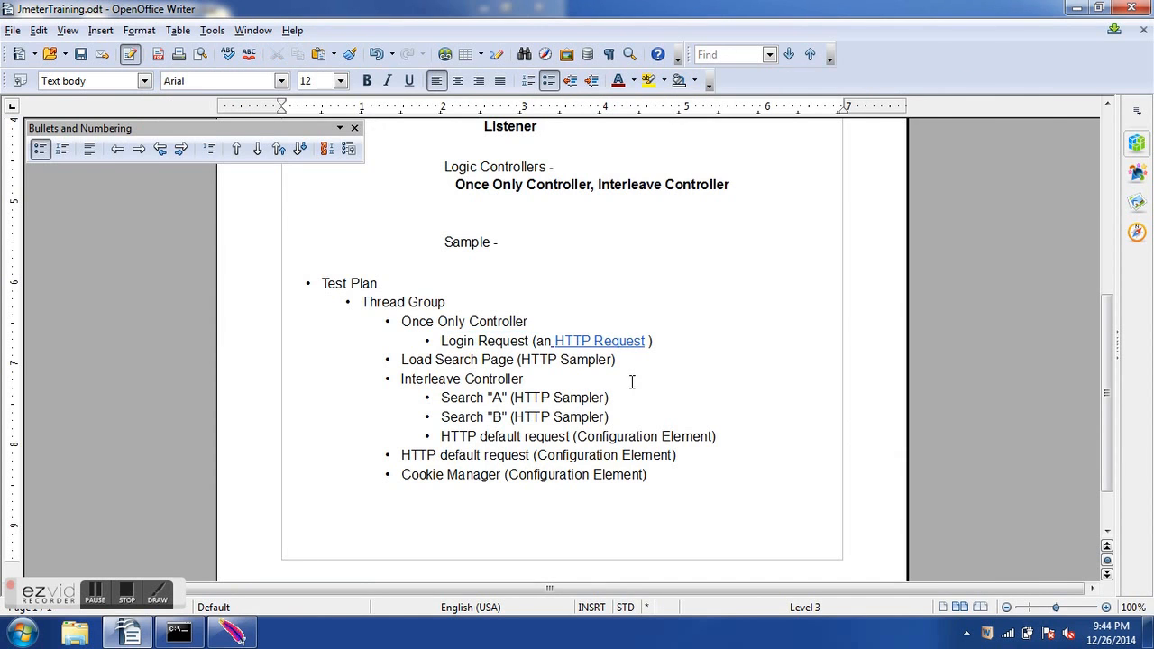
key("alt+Tab")
key("alt+Tab")
key("alt+Tab")
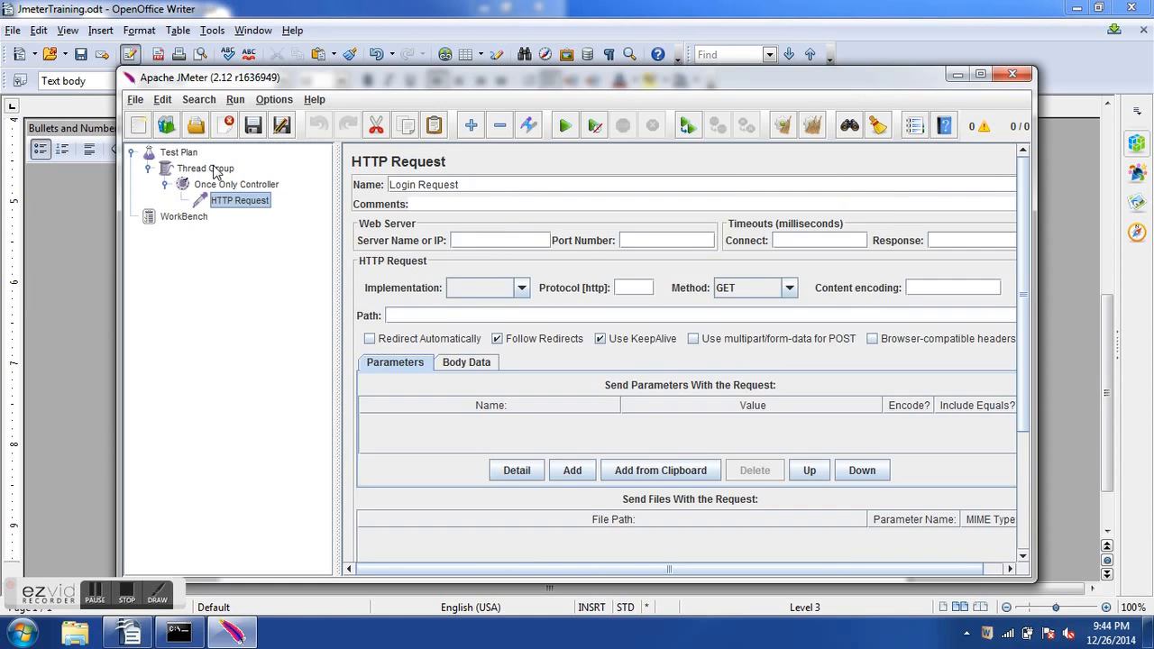
right_click(215, 169)
mouse_move(426, 236)
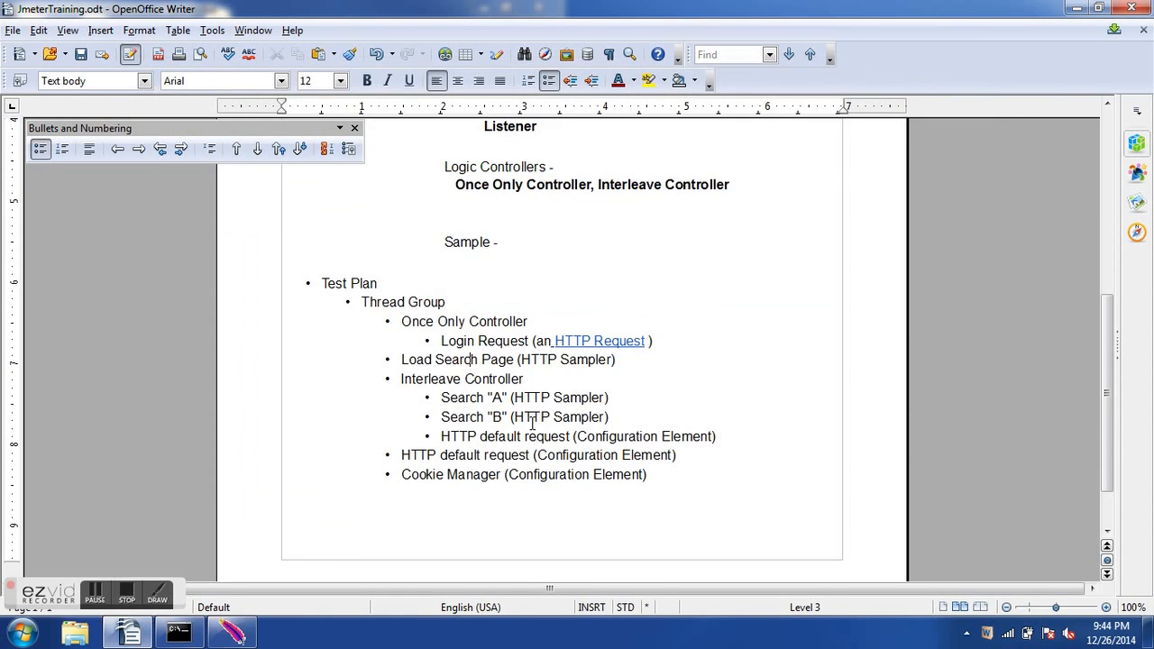
Copy "Load Search Page" from the Writer outline and use it as the name of the Thread Group's new HTTP Request in JMeter.
left_click_drag(402, 360, 516, 365)
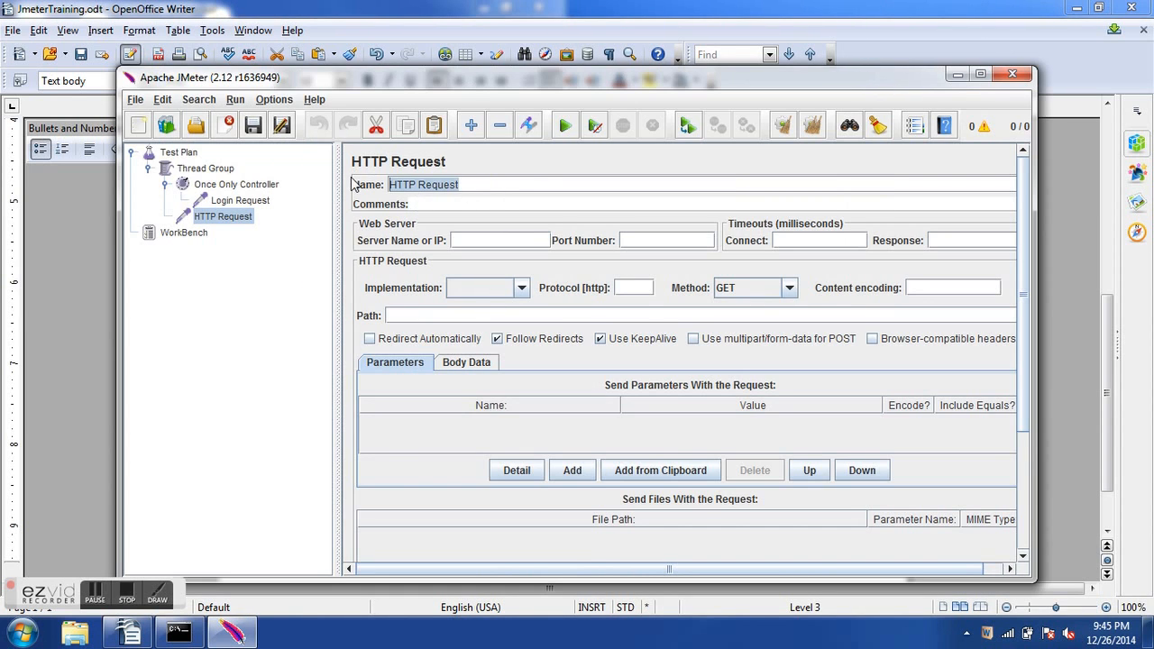
key("ctrl+v")
left_click(235, 207)
left_click(235, 216)
Check the next entry in the Writer outline, add an Interleave Controller to the Thread Group in JMeter, and return to the outline.
key("alt+Tab")
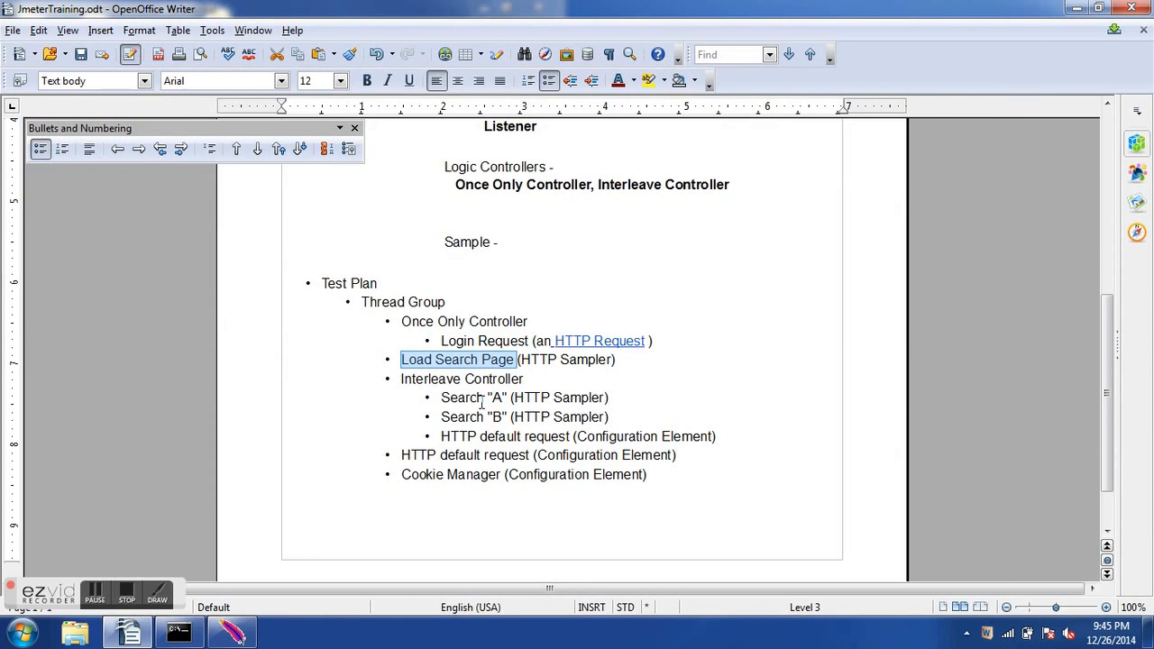
key("alt+Tab")
right_click(220, 171)
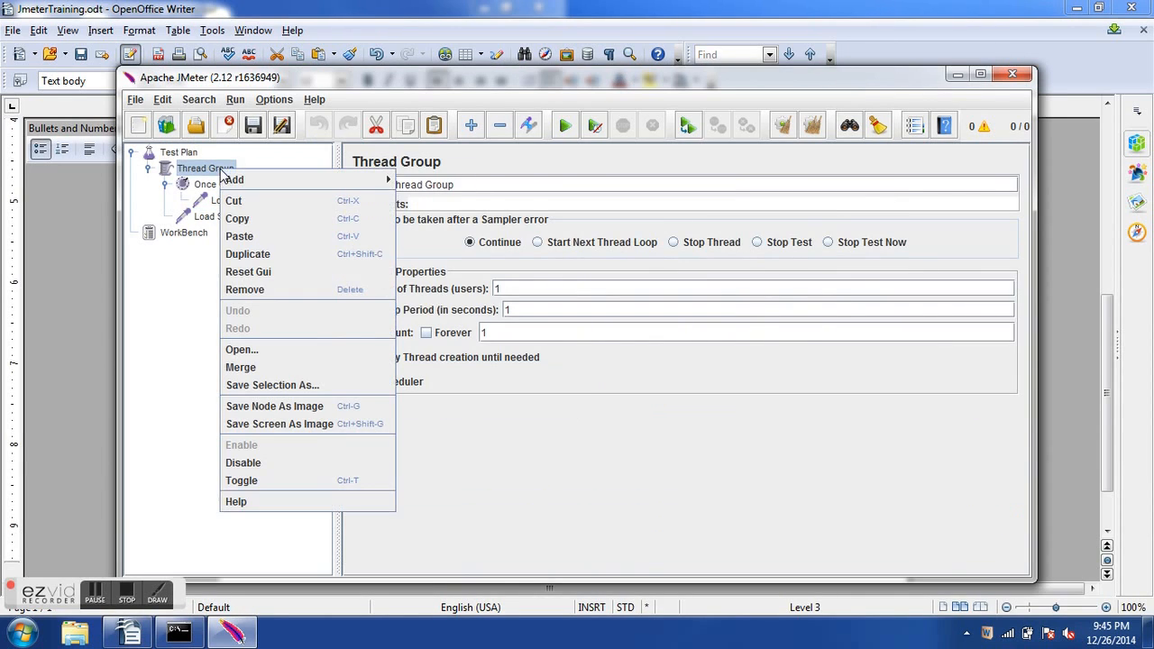
mouse_move(251, 180)
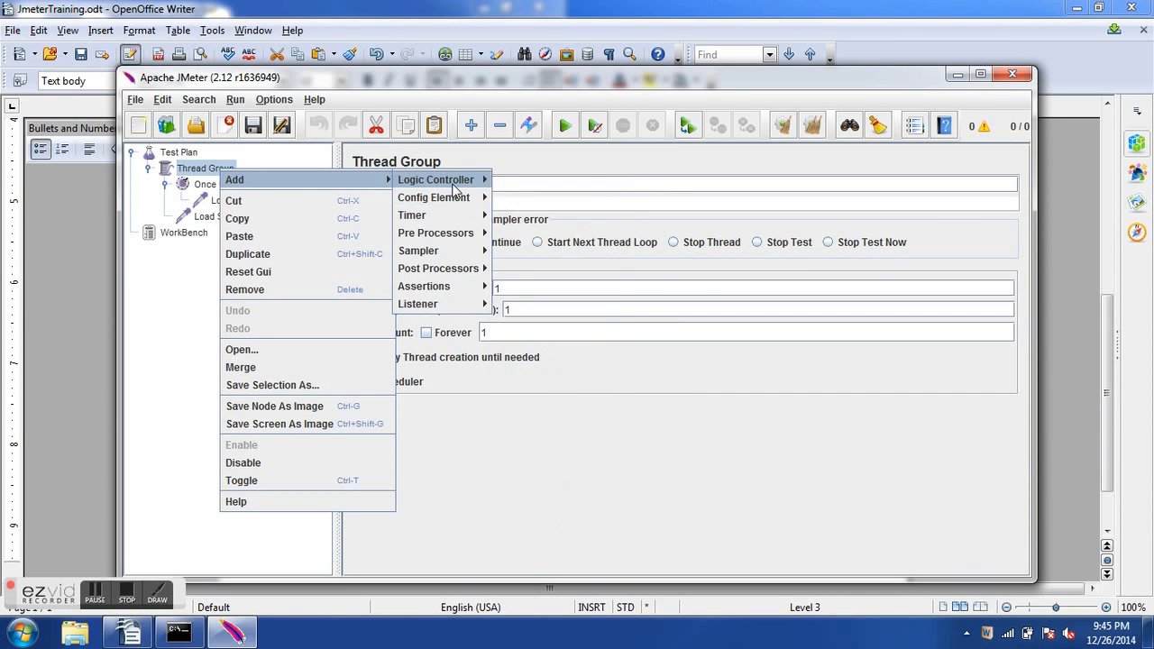
mouse_move(455, 184)
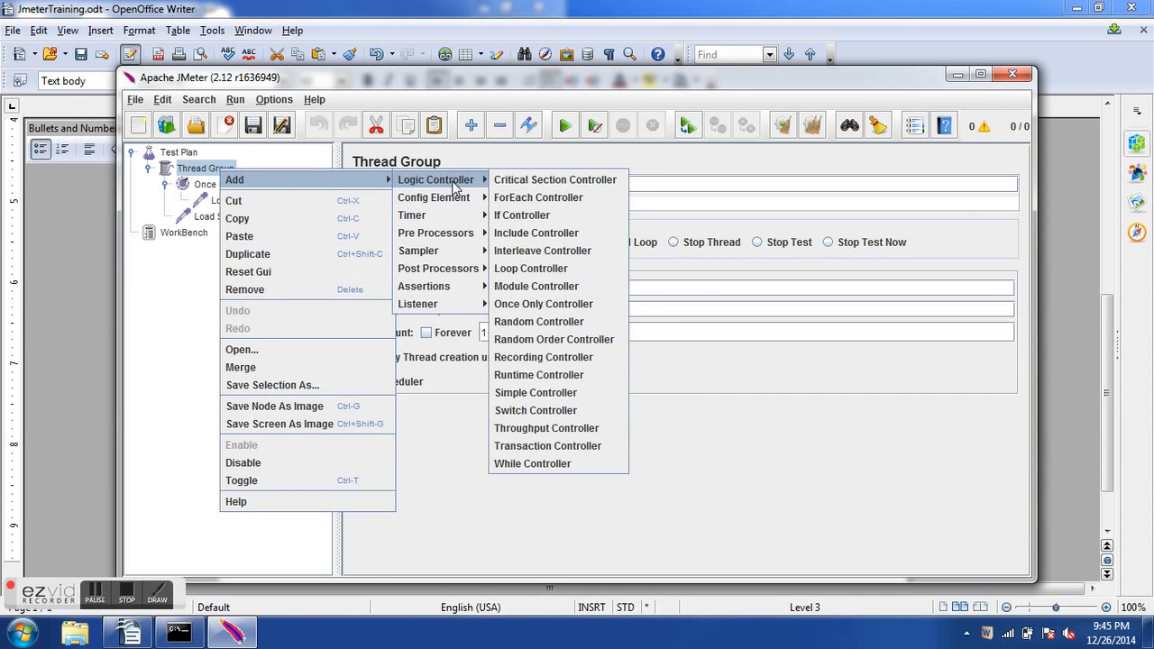
left_click(546, 250)
key("alt+Tab")
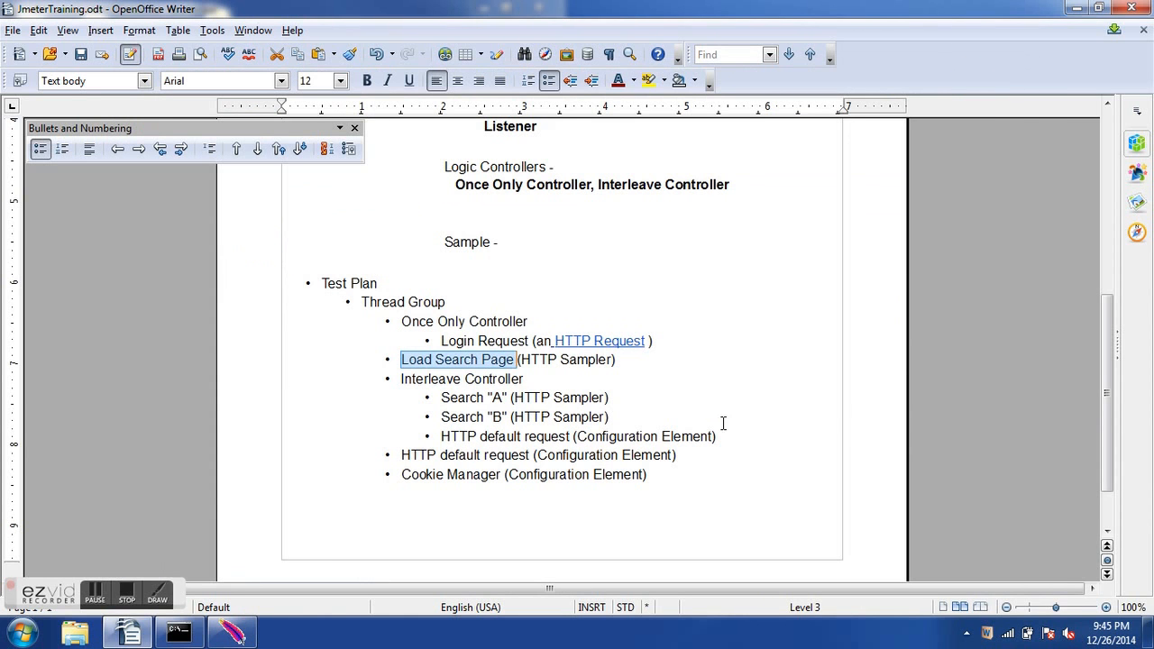
Check the Search "A" entry in the Writer outline, then in JMeter add an HTTP Request sampler under the Interleave Controller.
left_click(465, 396)
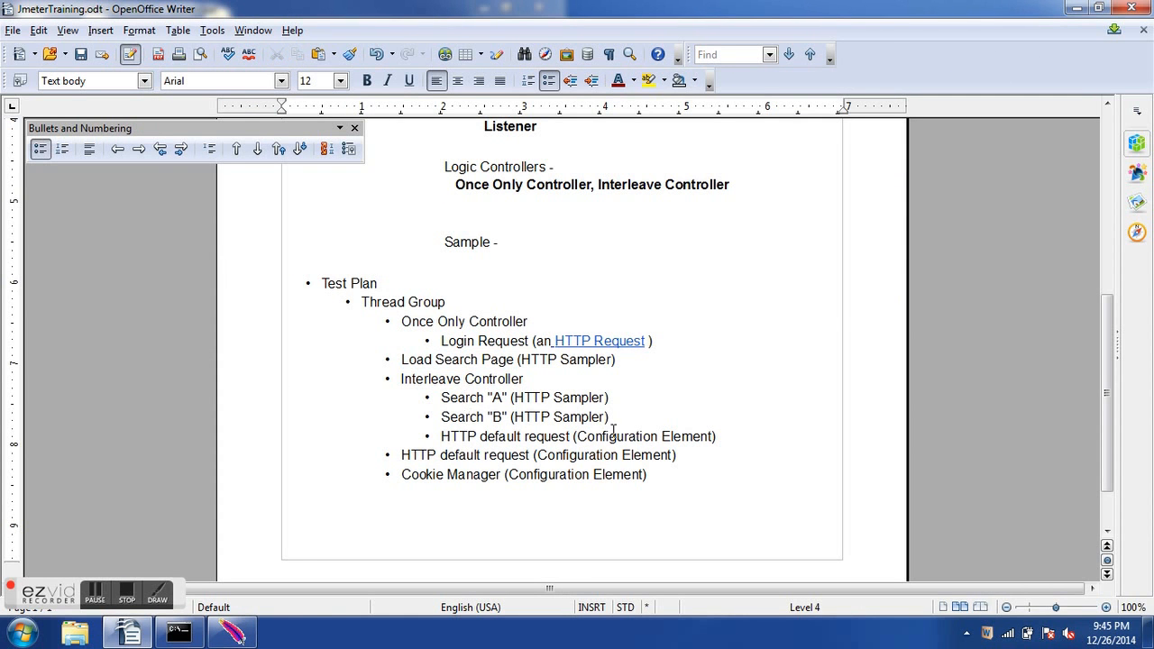
key("alt+Tab")
key("alt+Tab")
right_click(245, 235)
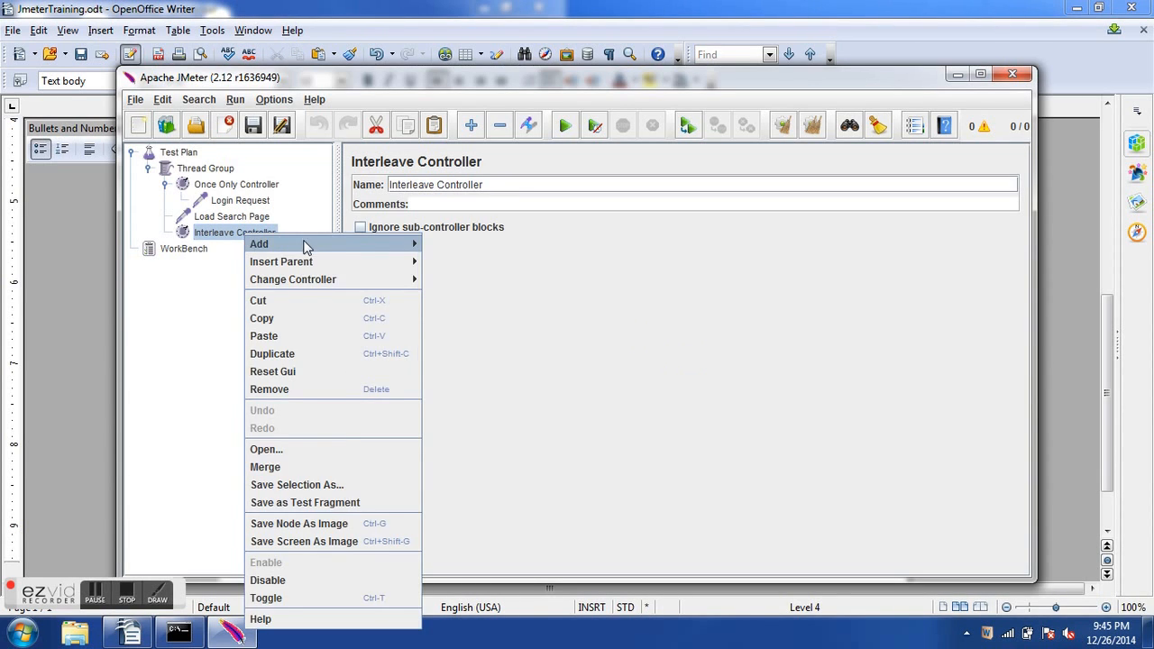
mouse_move(304, 245)
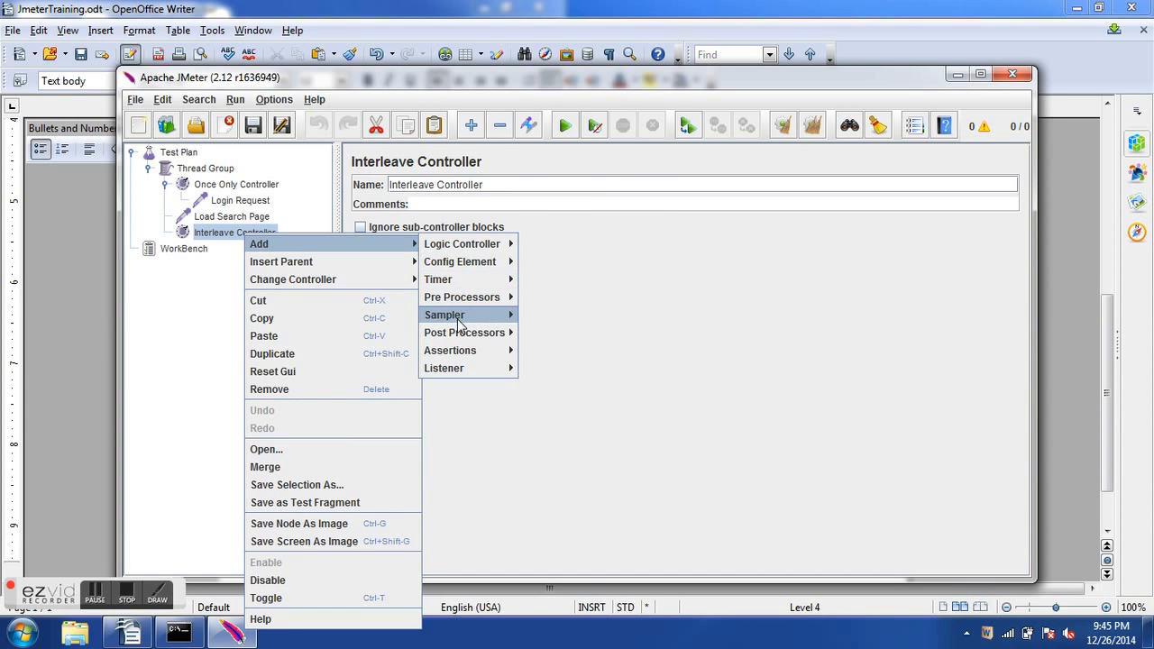
mouse_move(455, 315)
left_click(554, 118)
Name the new HTTP Request under the Interleave Controller "Search A".
left_click(475, 185)
key("ctrl+shift+Left")
key("ctrl+shift+Left")
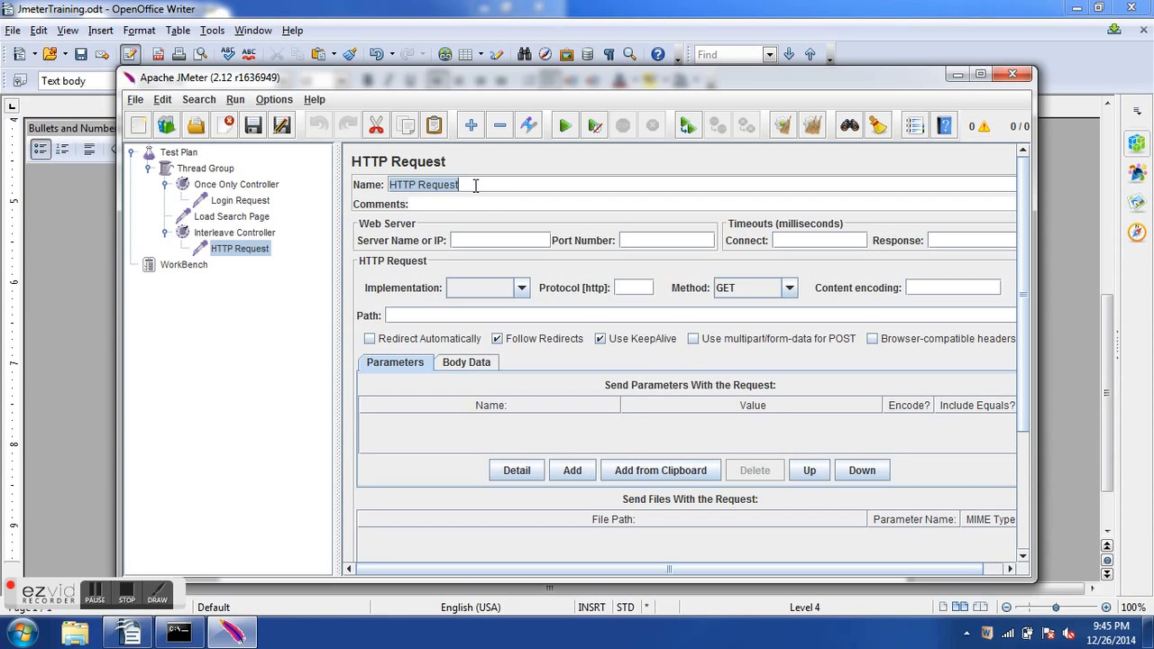
type("Search A")
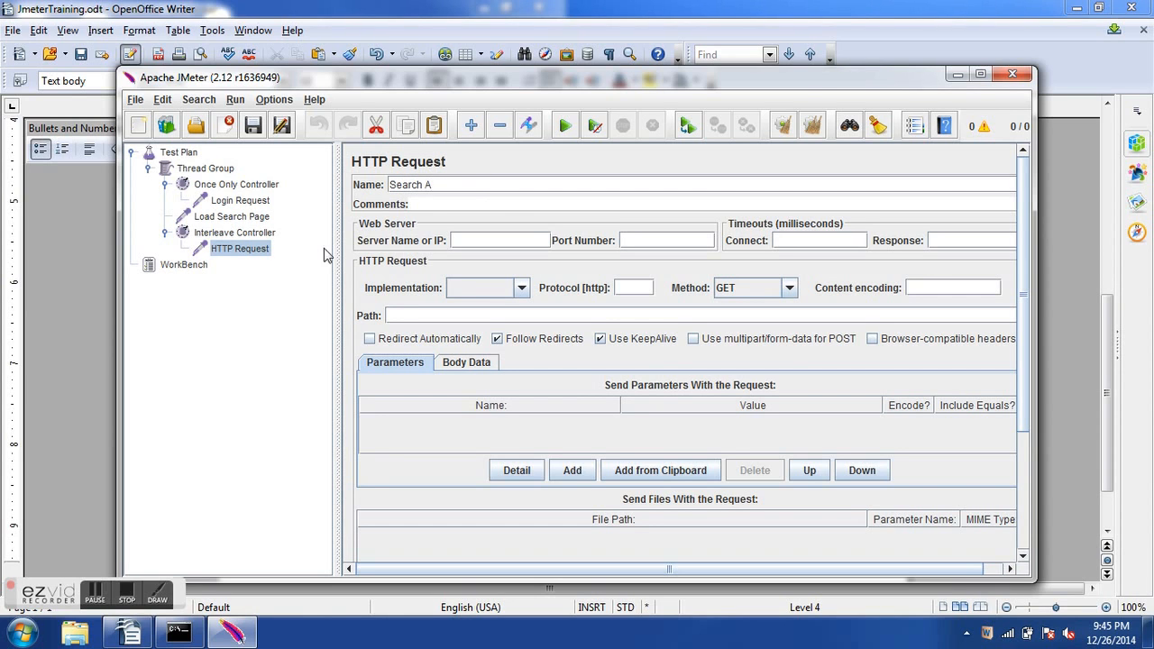
Add a second HTTP Request sampler under the Interleave Controller.
left_click(236, 235)
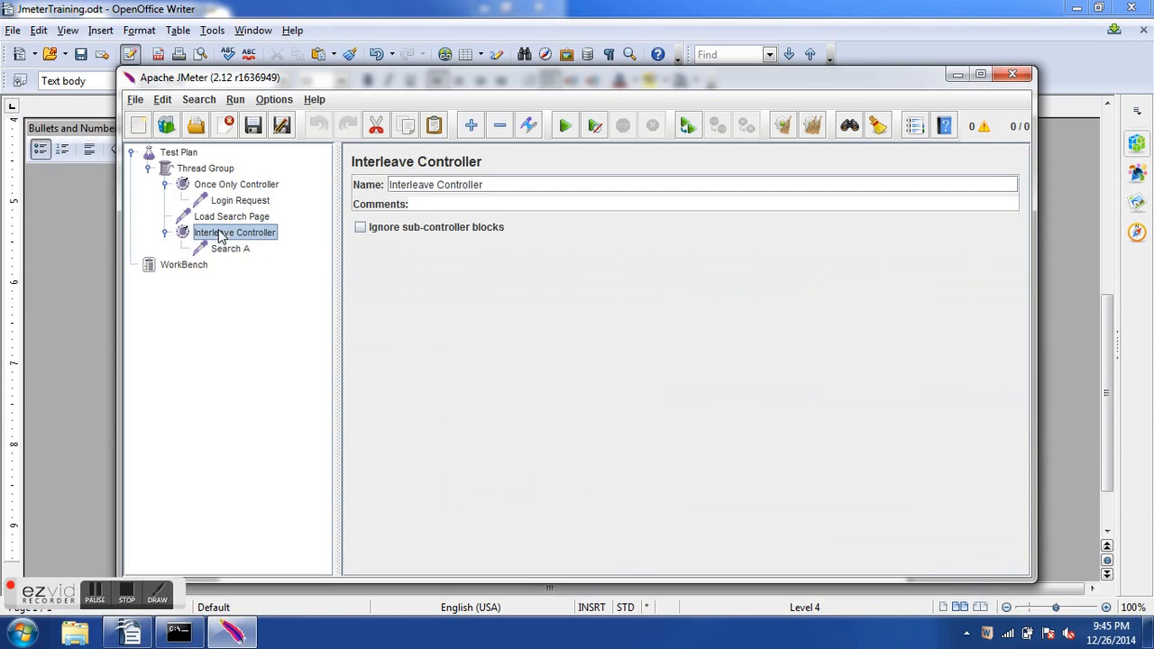
right_click(252, 240)
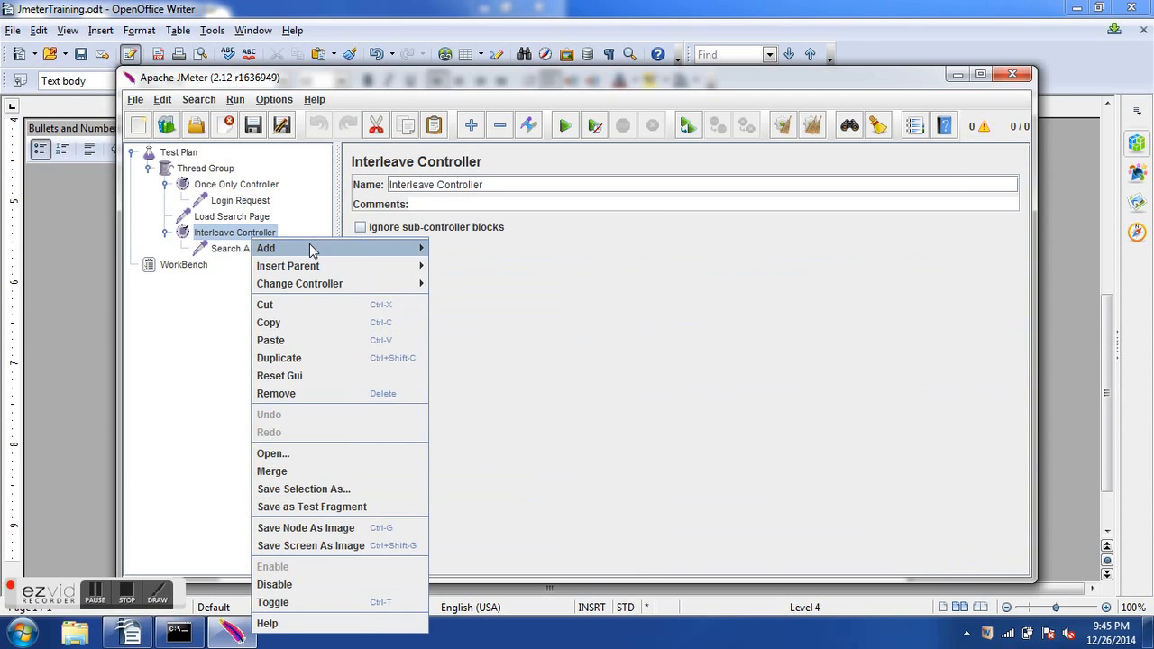
mouse_move(311, 249)
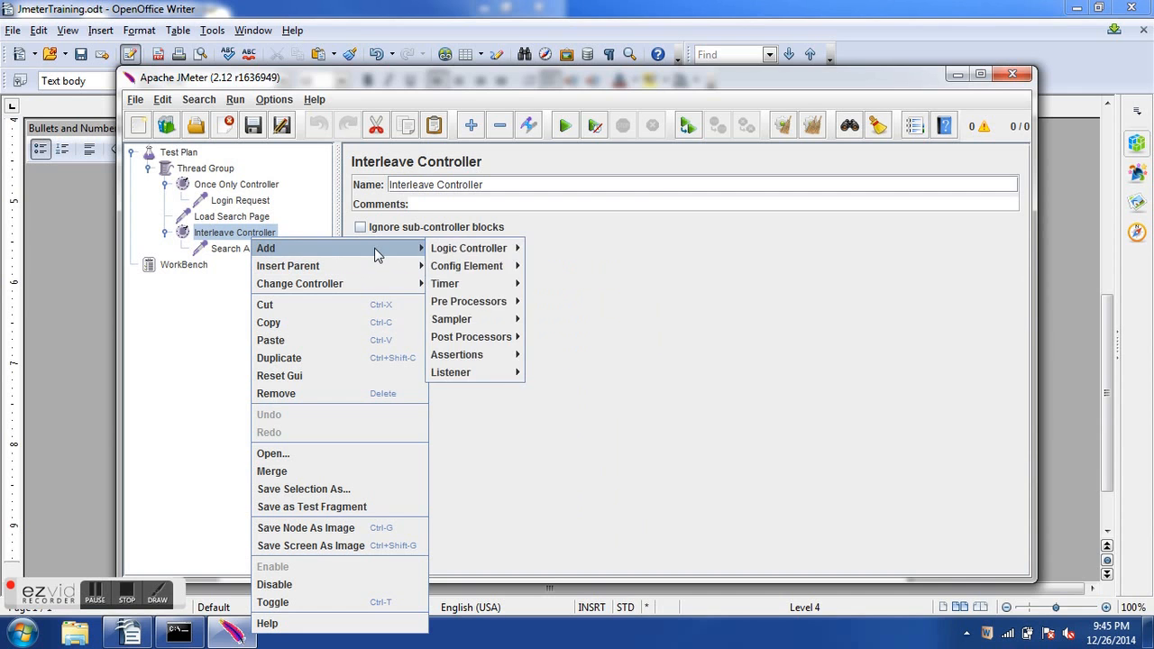
mouse_move(490, 307)
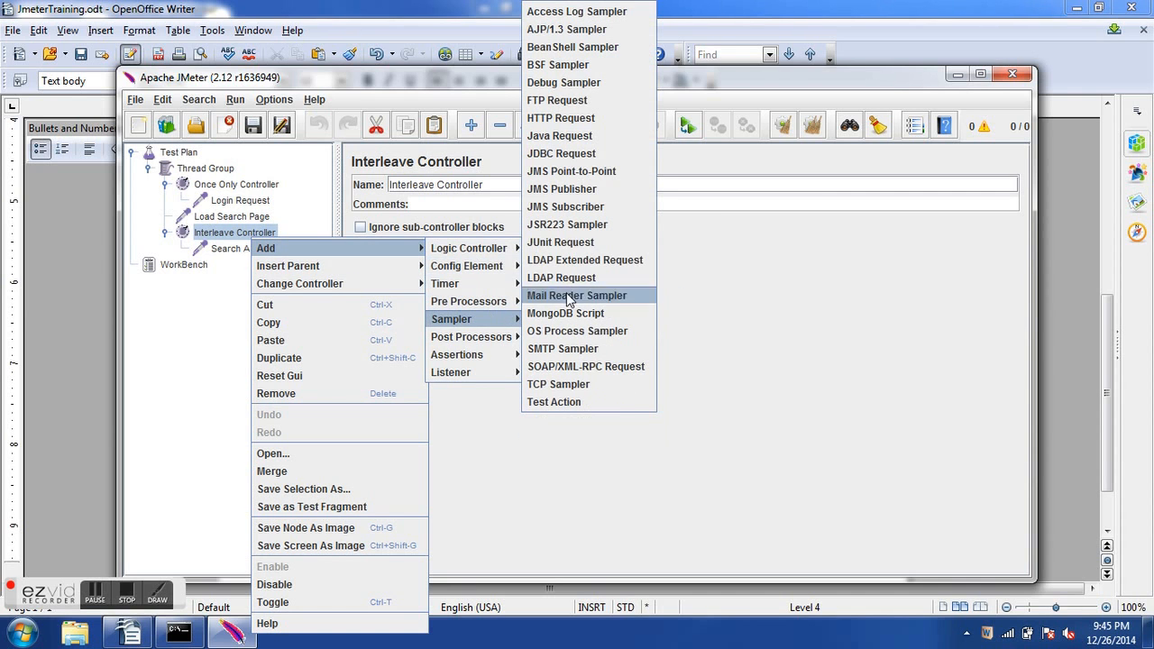
left_click(573, 120)
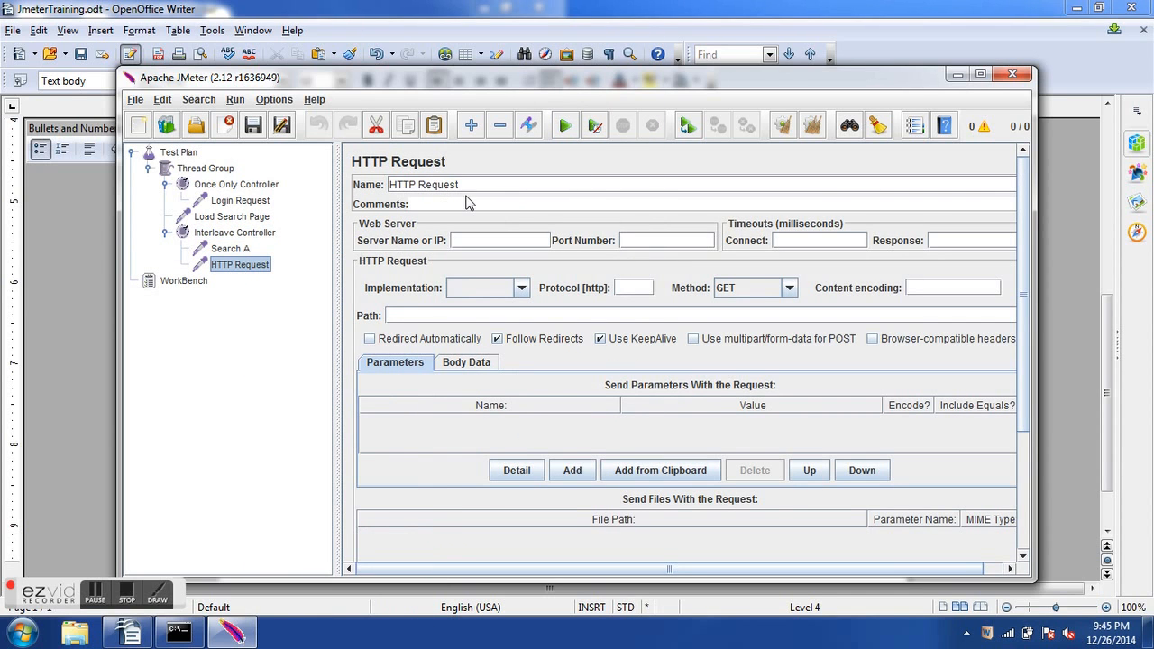
Rename the Interleave Controller's second HTTP Request to "Search B" and apply the name in the test plan tree.
left_click_drag(462, 185, 320, 183)
type("Search B")
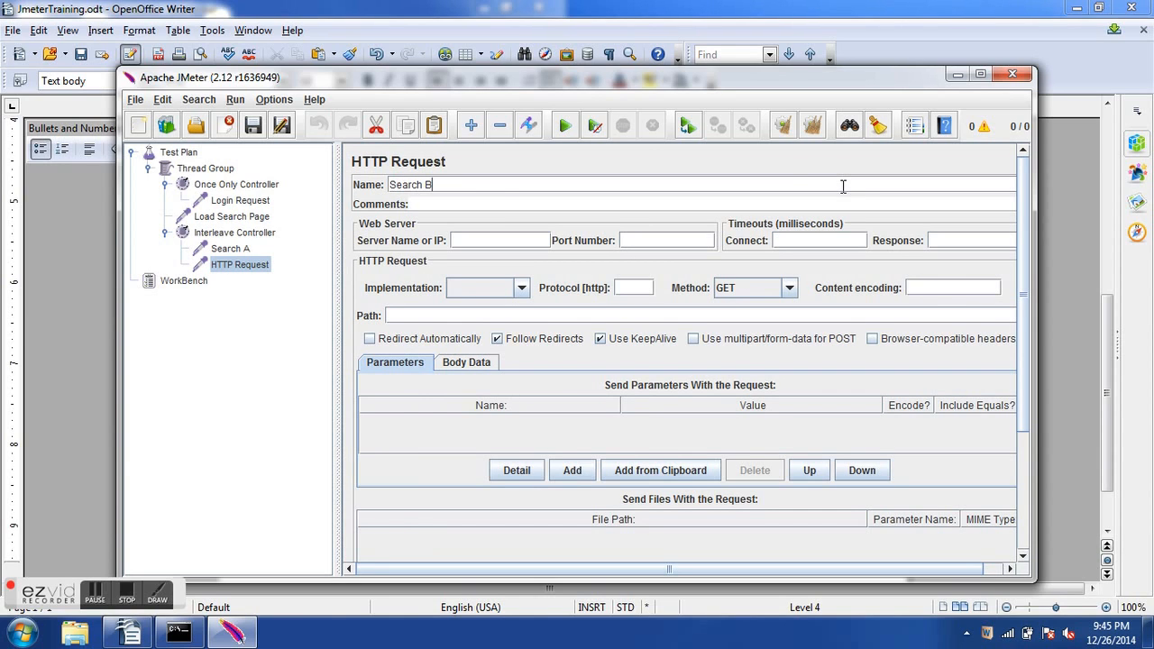
left_click(242, 252)
left_click(242, 265)
Check the next Writer outline entry, then add an HTTP Request Defaults config element to the Interleave Controller in JMeter.
key("alt+Tab")
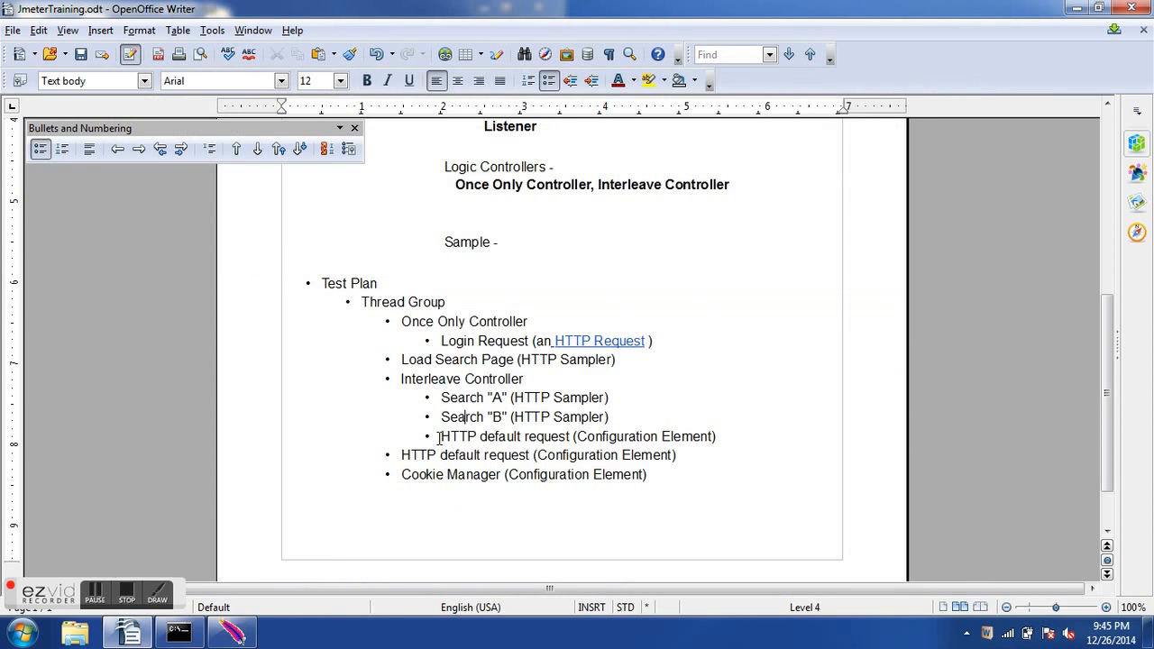
key("alt+Tab")
left_click(236, 234)
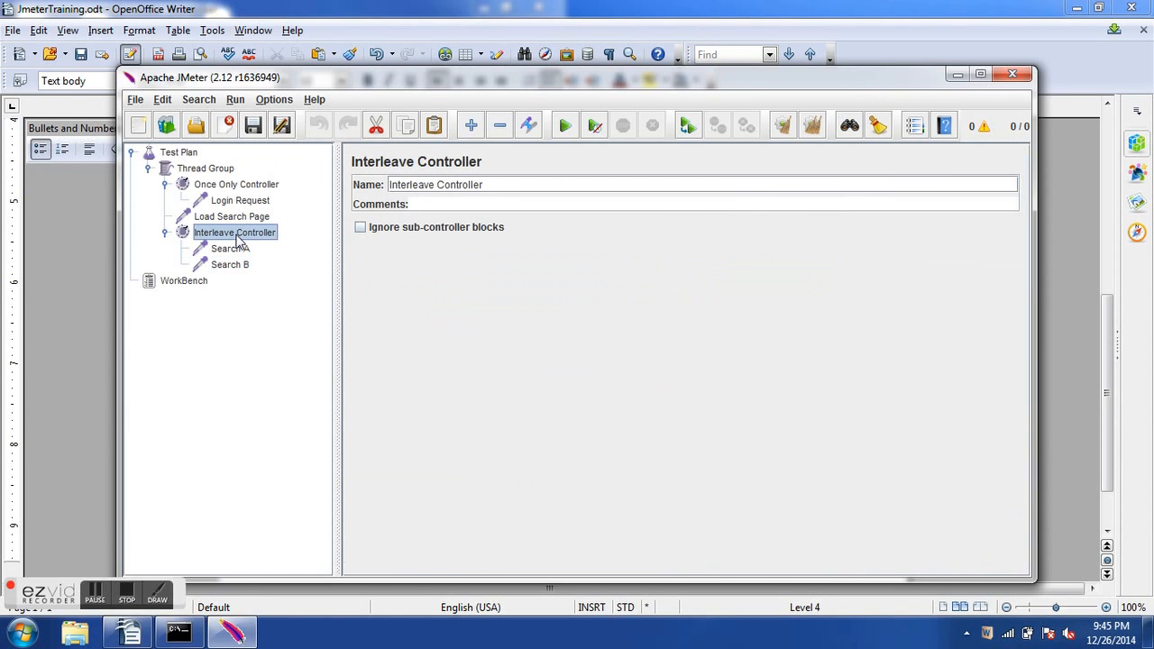
right_click(236, 236)
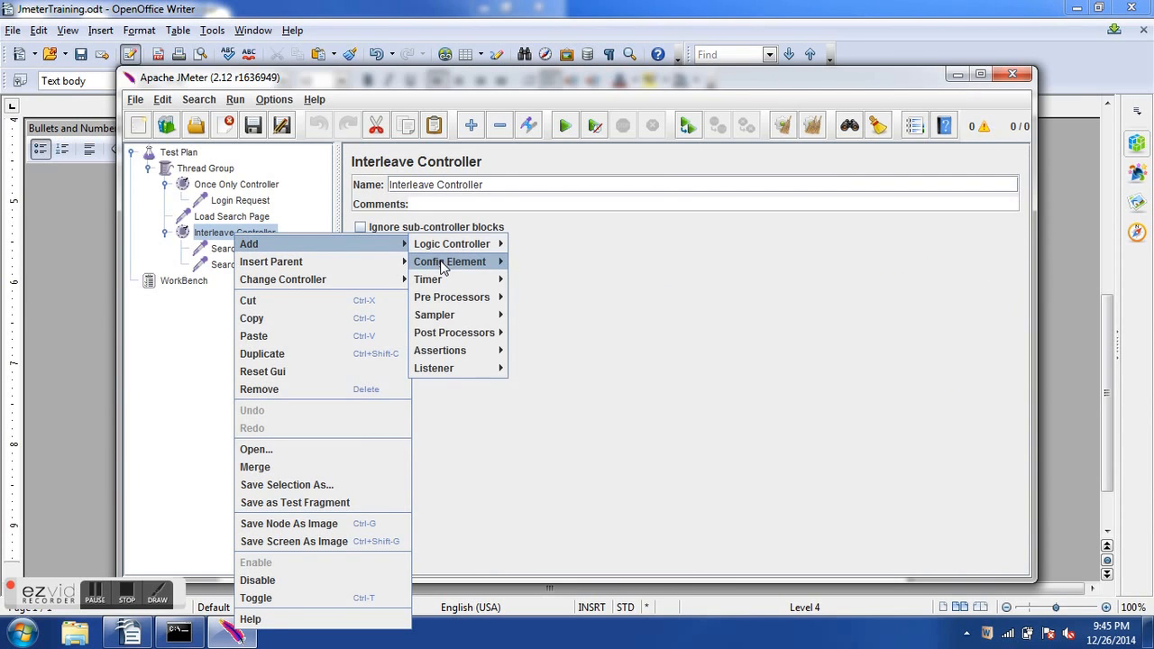
mouse_move(442, 266)
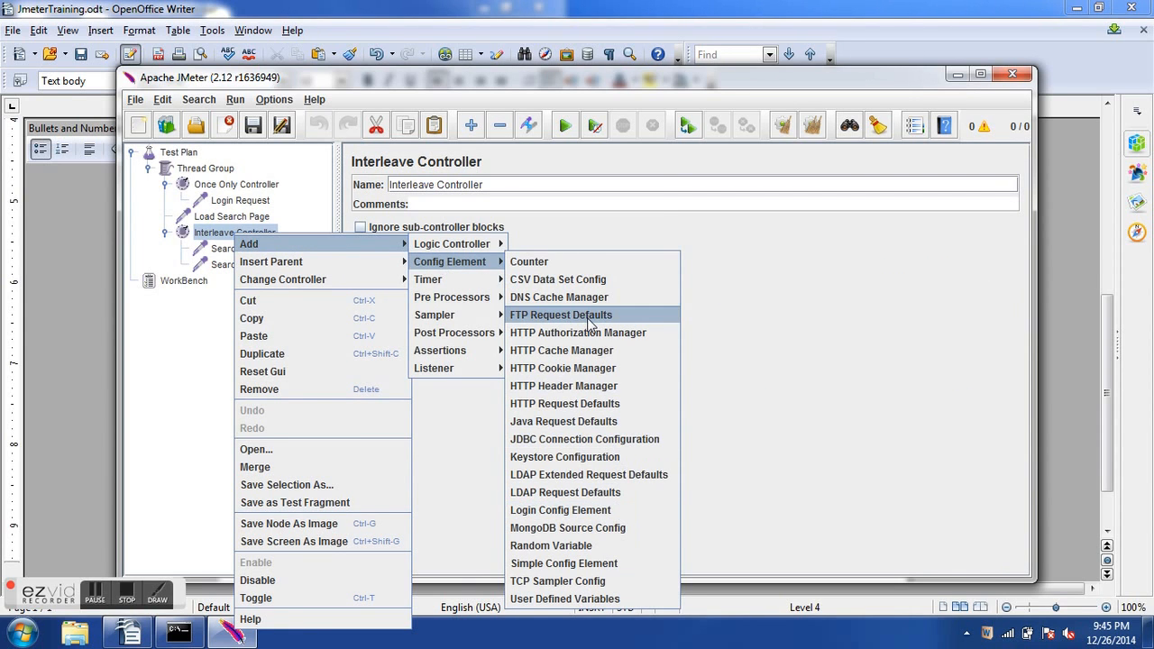
left_click(585, 405)
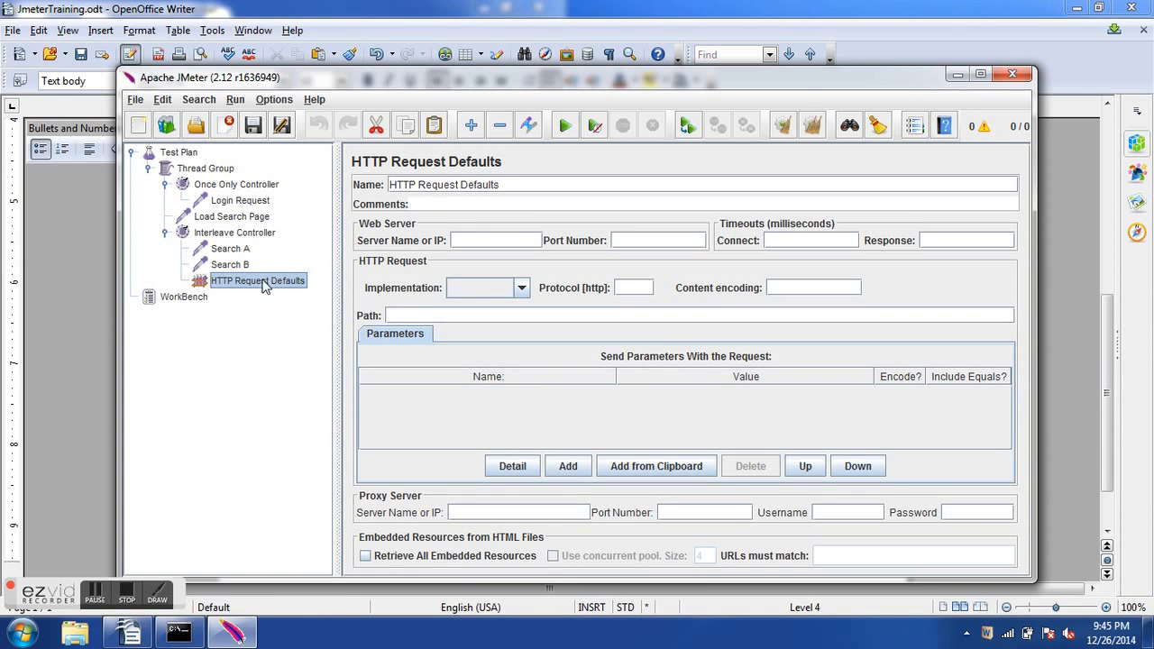
left_click(473, 236)
Check the remaining configuration elements in the Writer outline, then add an HTTP Cookie Manager directly under JMeter's Thread Group.
key("alt+Tab")
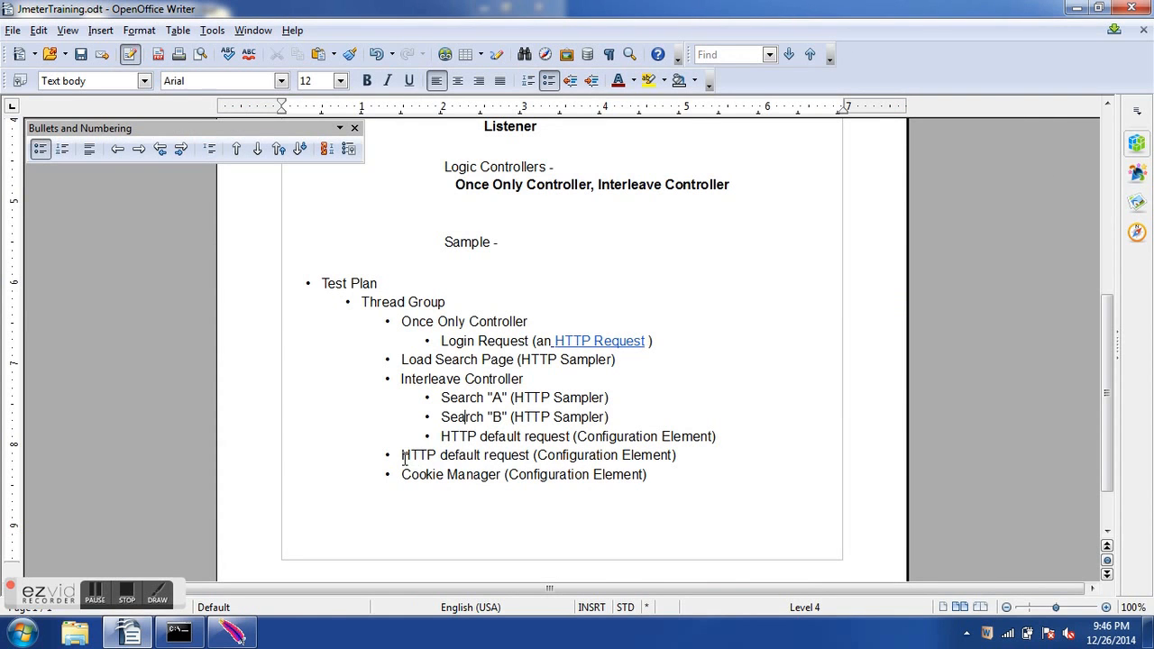
left_click_drag(401, 455, 512, 456)
left_click(480, 455)
key("alt+Tab")
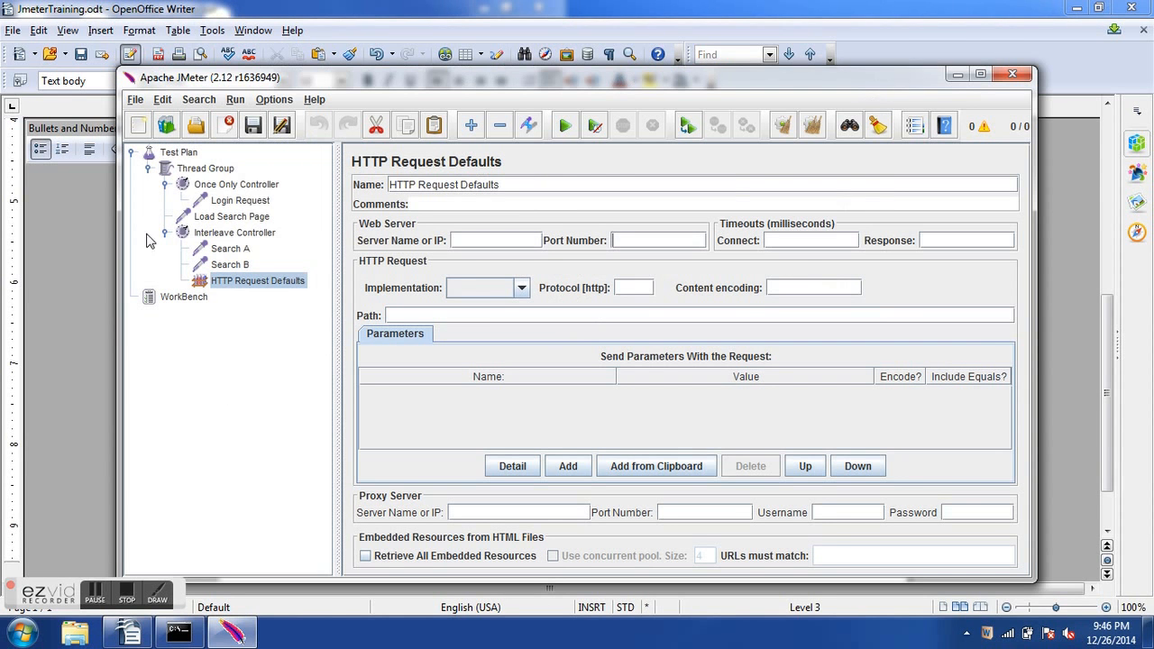
right_click(199, 170)
mouse_move(258, 177)
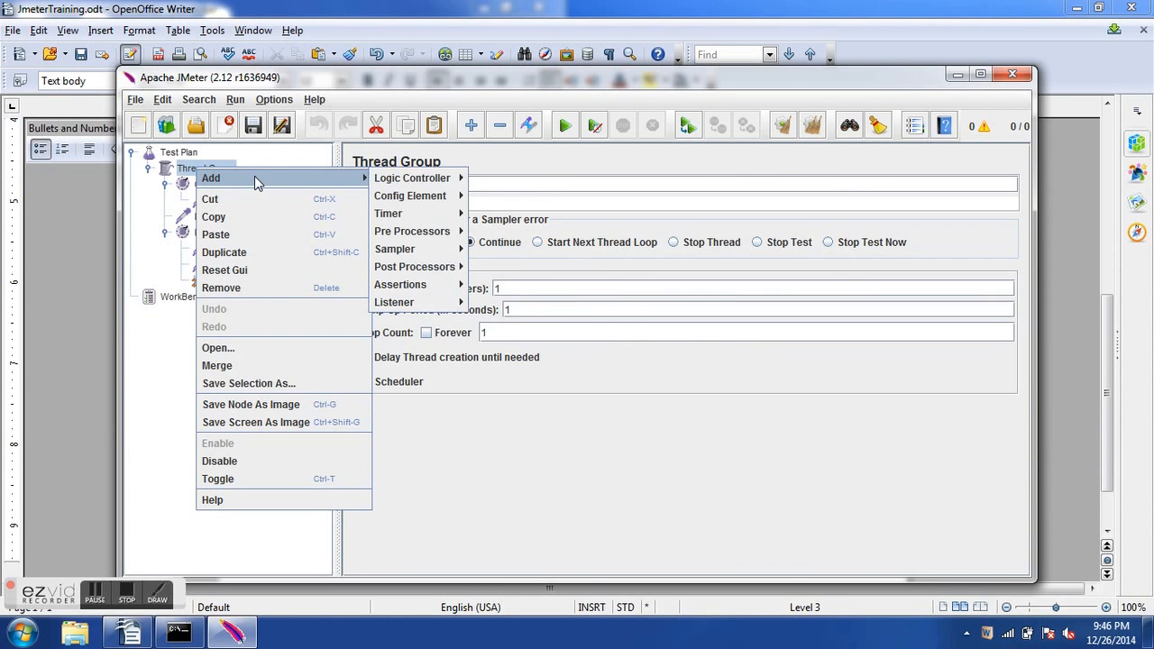
mouse_move(407, 184)
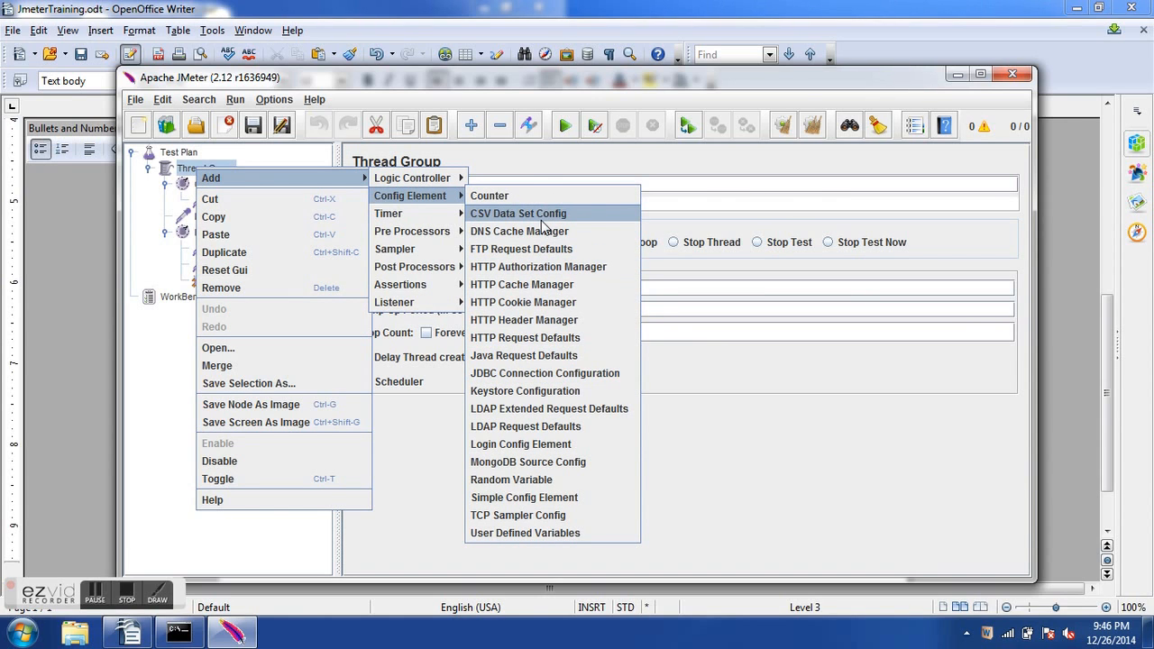
left_click(530, 303)
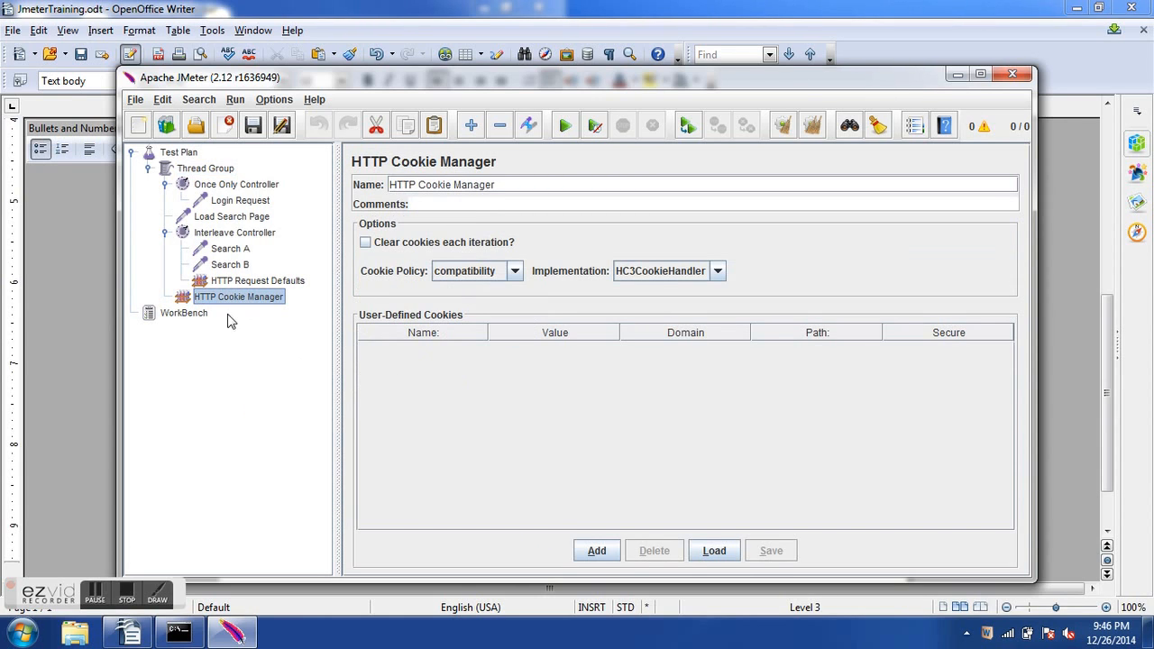
Set the Thread Group's number of threads to 10 and go through its ramp-up period and loop count fields.
left_click(198, 173)
left_click(503, 288)
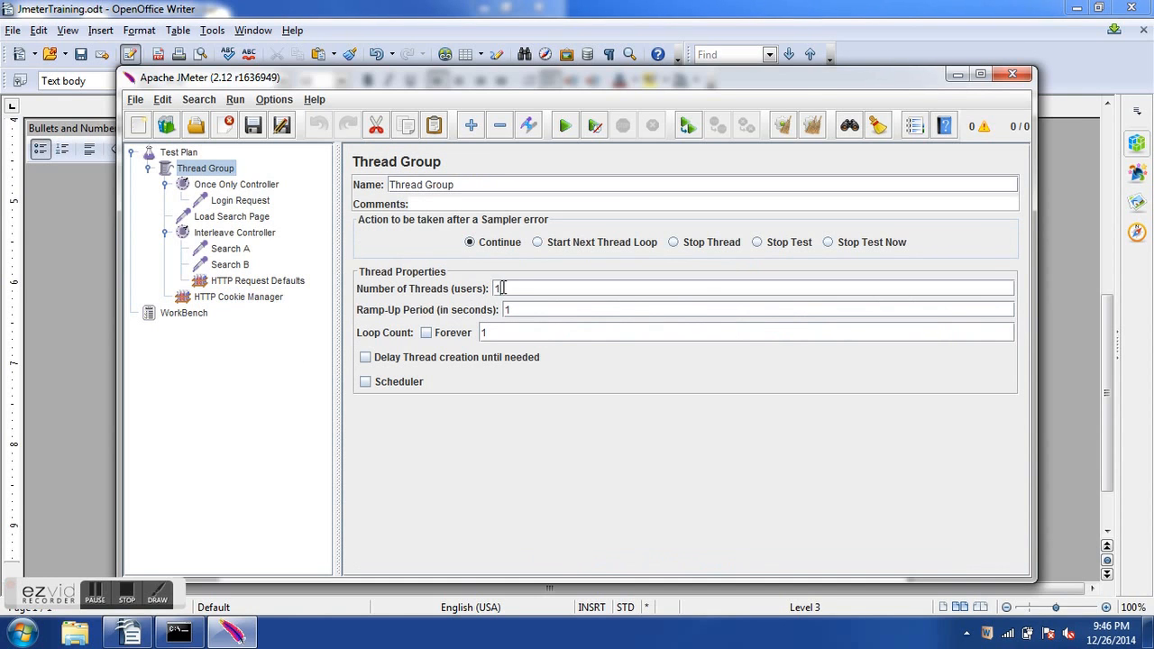
type("0")
left_click(530, 309)
left_click(530, 330)
left_click(532, 337)
Review the settings of the Login Request, Load Search Page, Search A and Search B samplers.
left_click(236, 205)
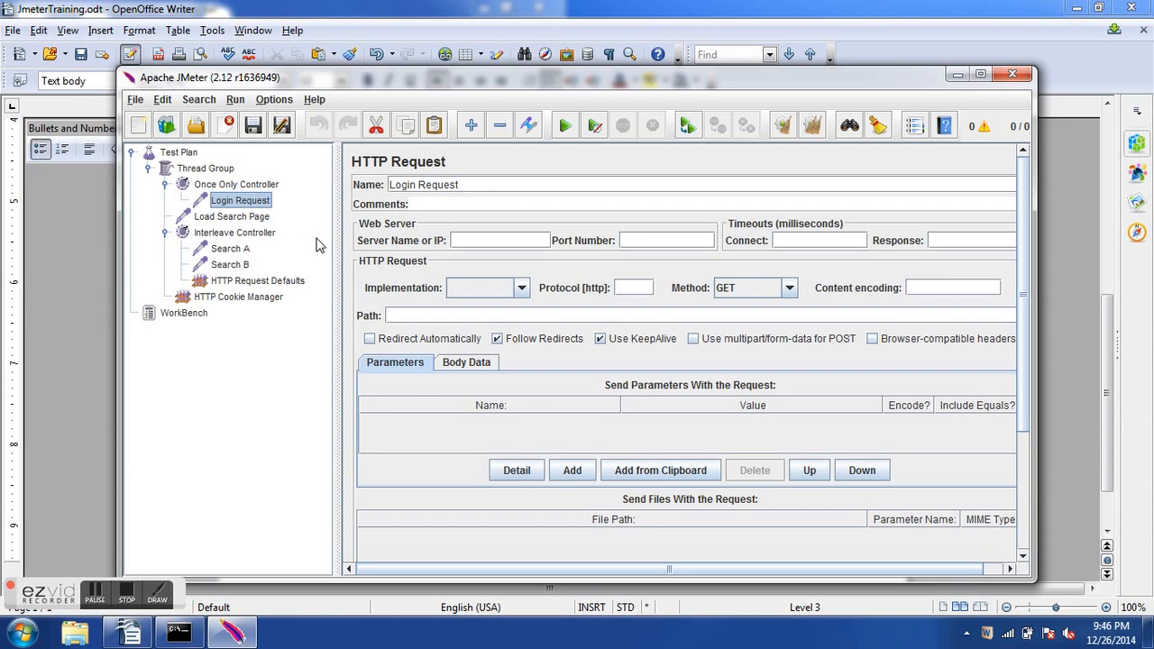
left_click(221, 218)
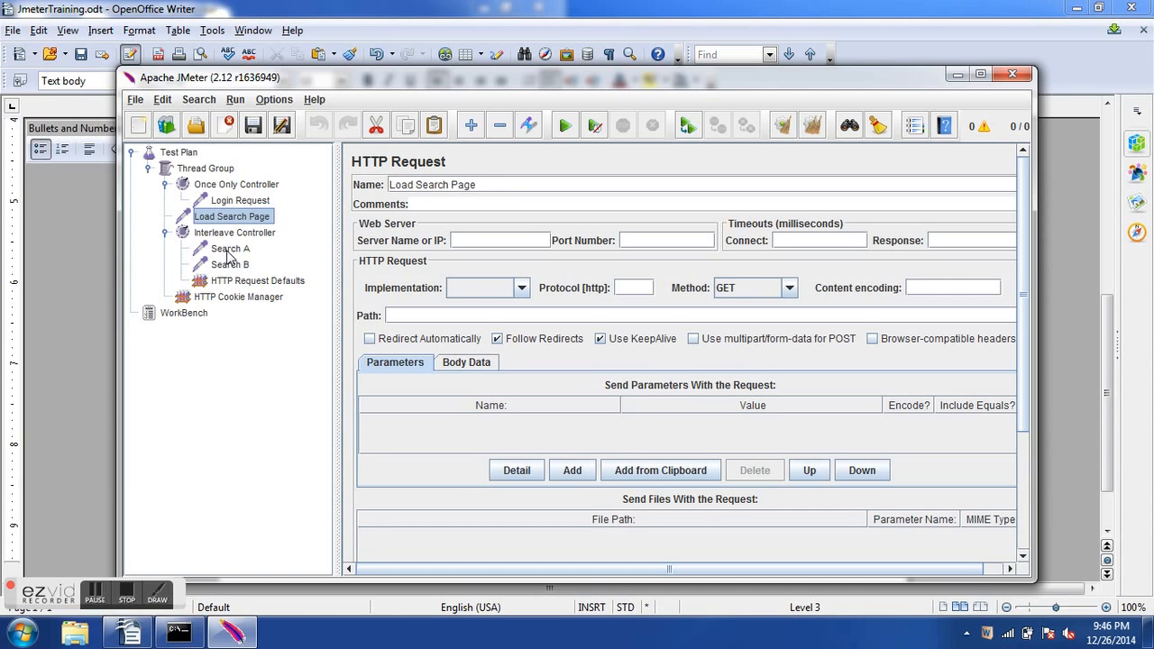
left_click(228, 251)
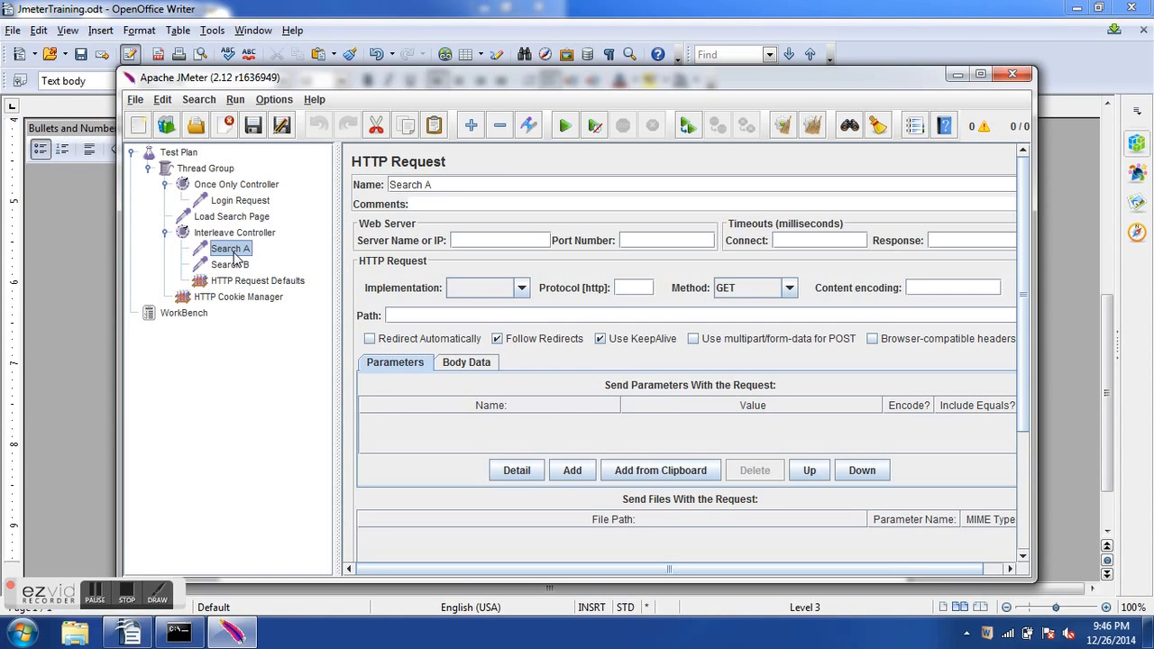
left_click(233, 221)
left_click(232, 265)
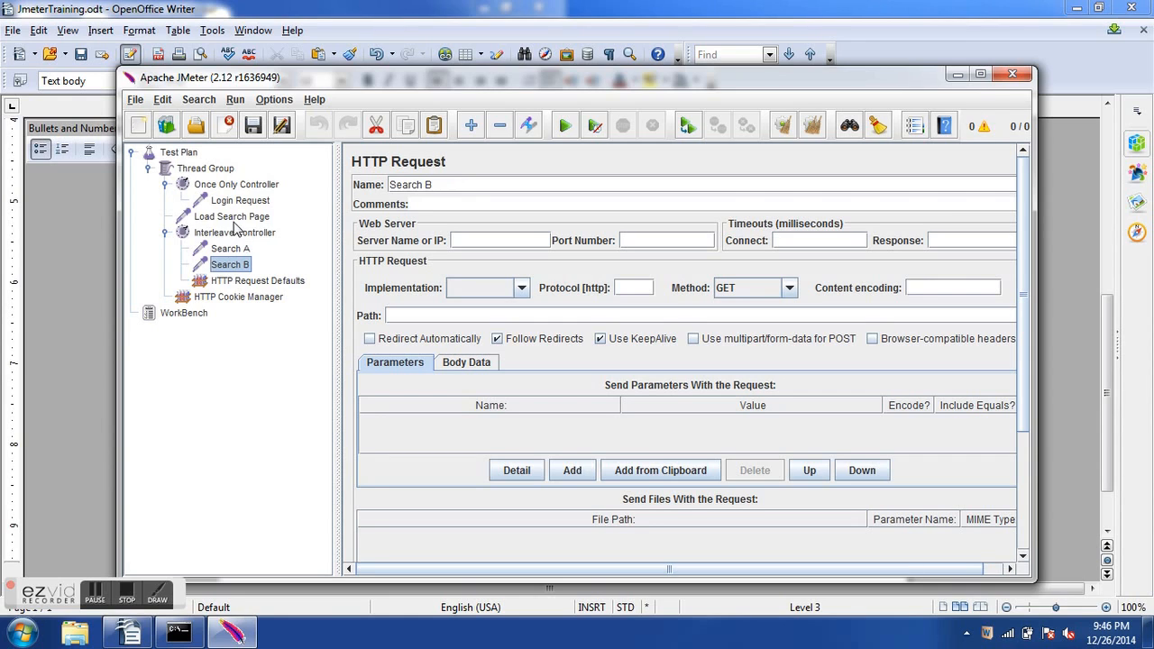
left_click(233, 219)
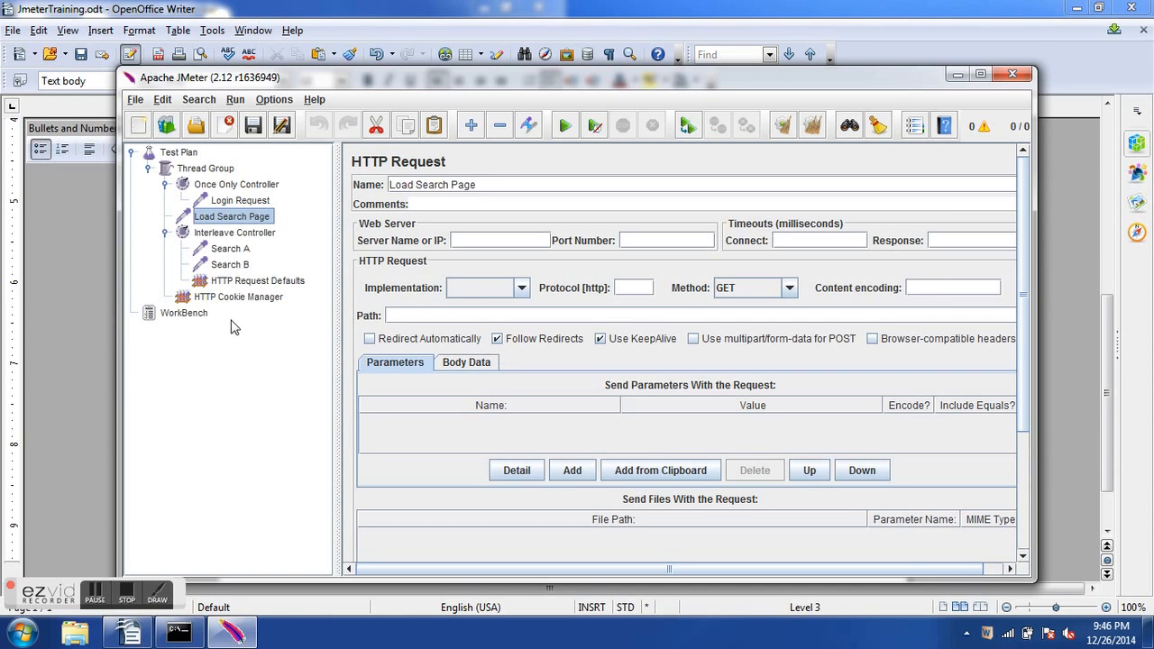
left_click(239, 200)
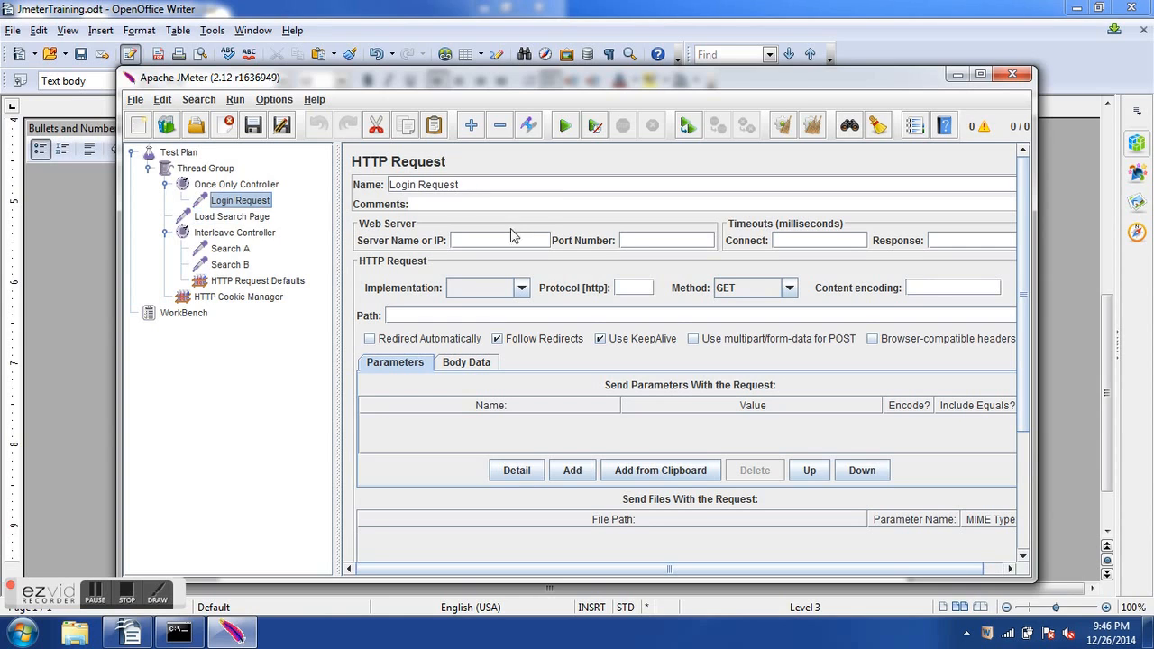
left_click(638, 239)
Switch to the Writer outline, close the floating Bullets and Numbering toolbar and review the sample plan from Thread Group to Cookie Manager.
key("alt+Tab")
scroll(860, 407, "up", 4)
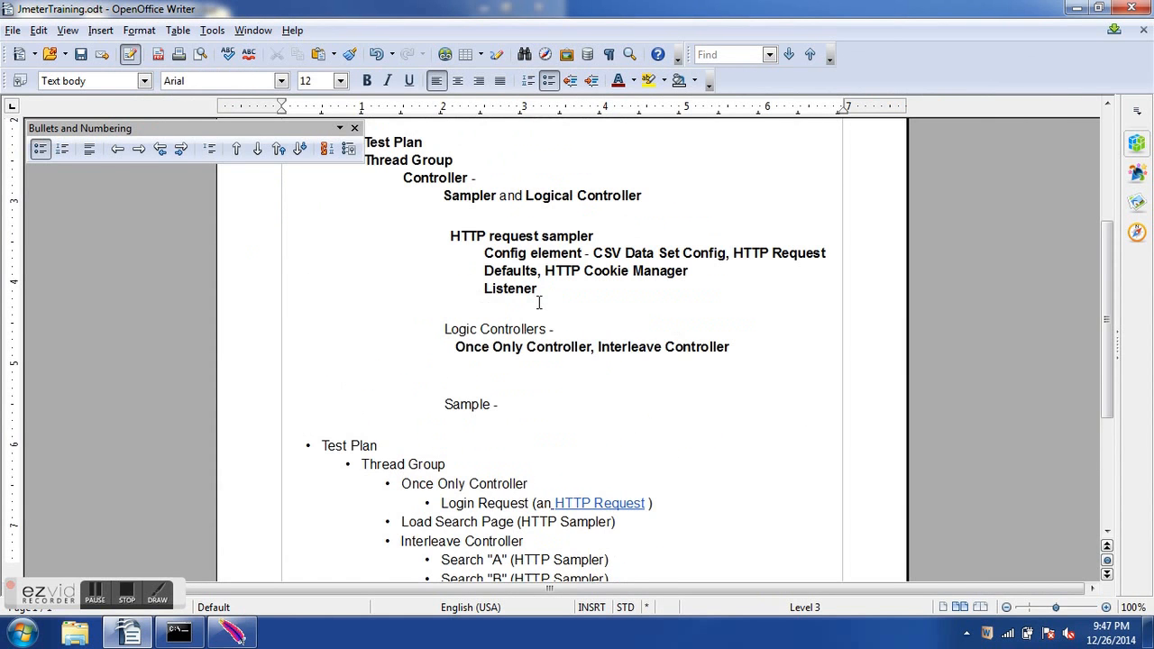
left_click(355, 129)
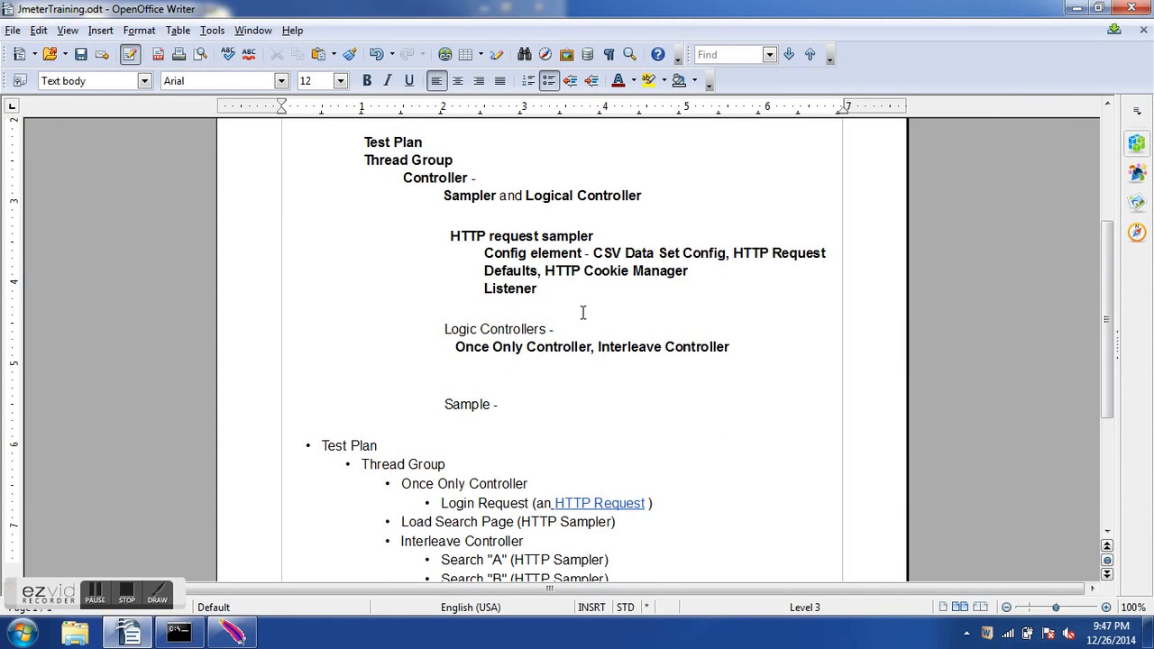
scroll(595, 423, "down", 3)
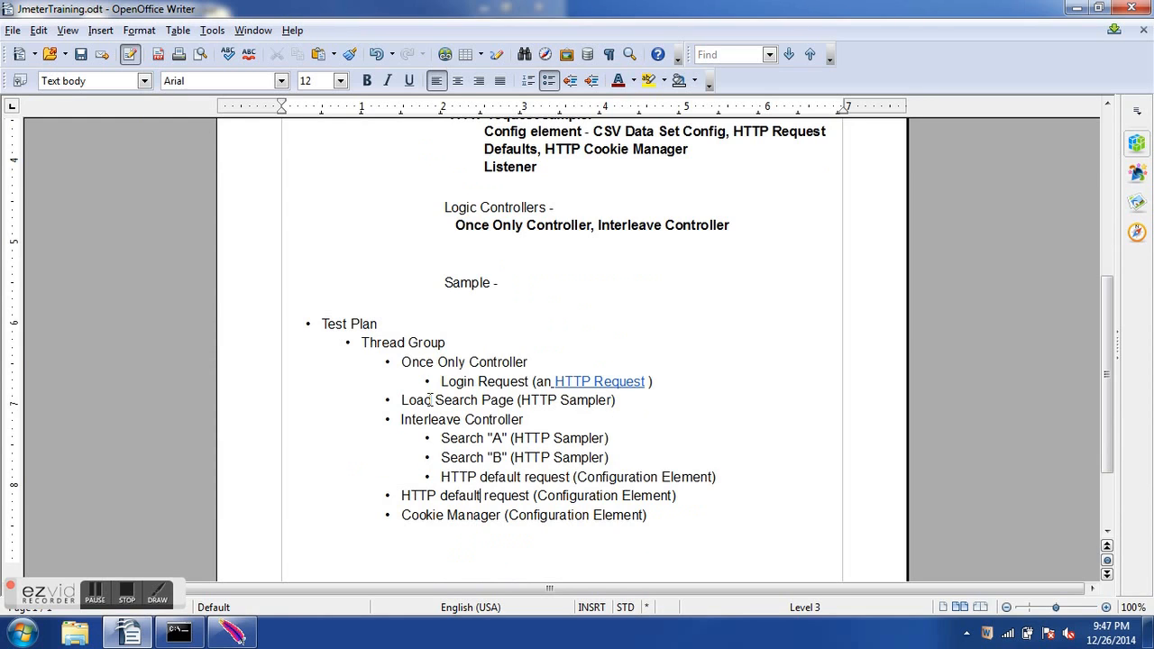
left_click_drag(361, 343, 667, 508)
left_click(669, 513)
Compare the JMeter test plan tree with the Writer outline and review the training document's topics from its title onward.
key("alt+Tab")
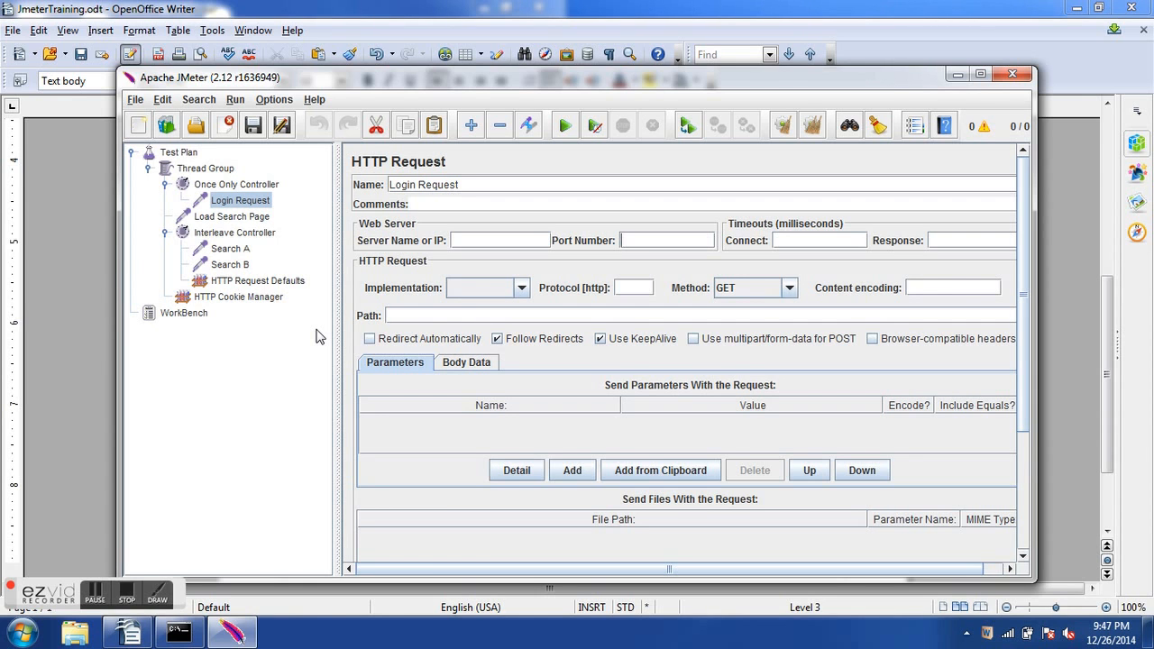
key("alt+Tab")
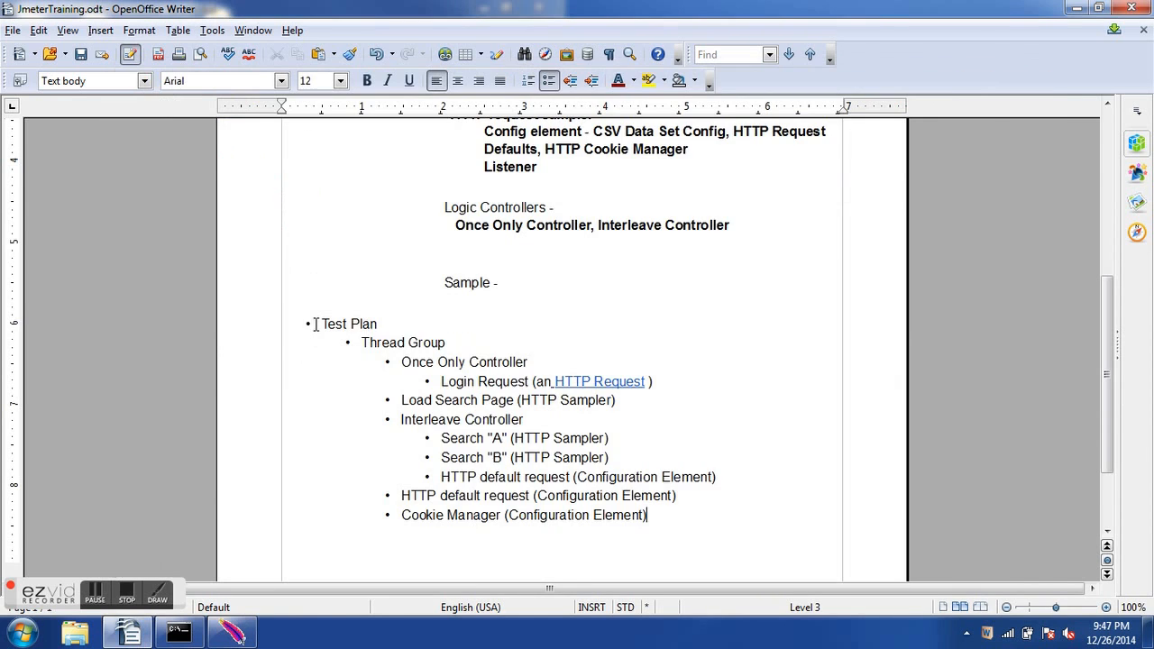
scroll(699, 334, "up", 8)
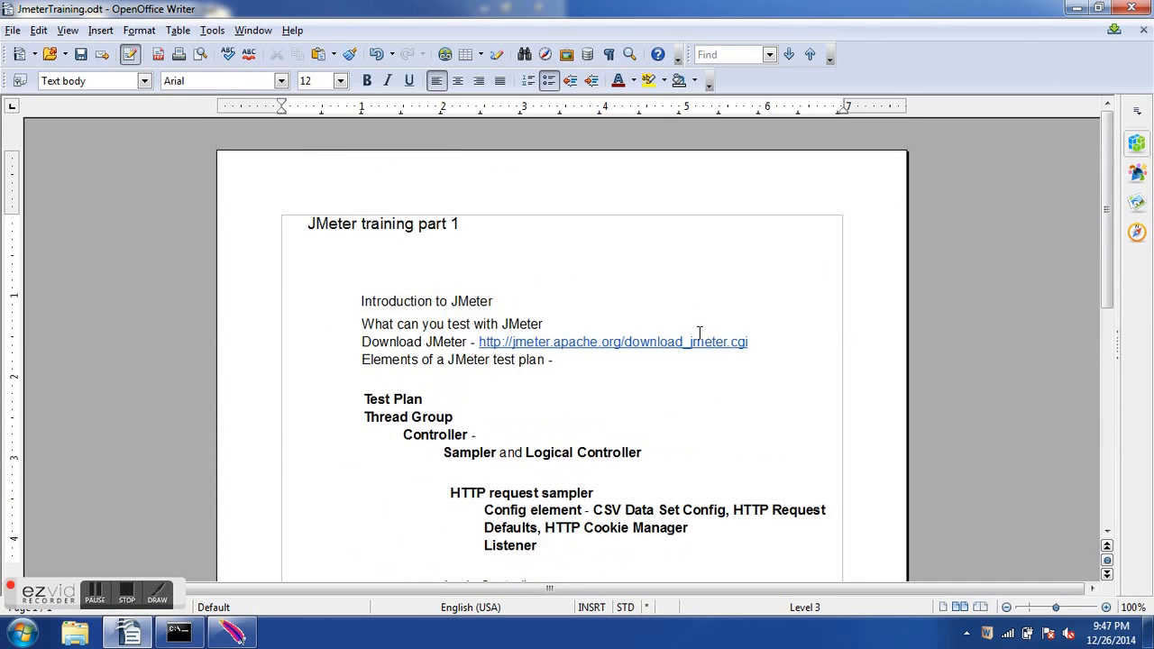
scroll(698, 334, "down", 2)
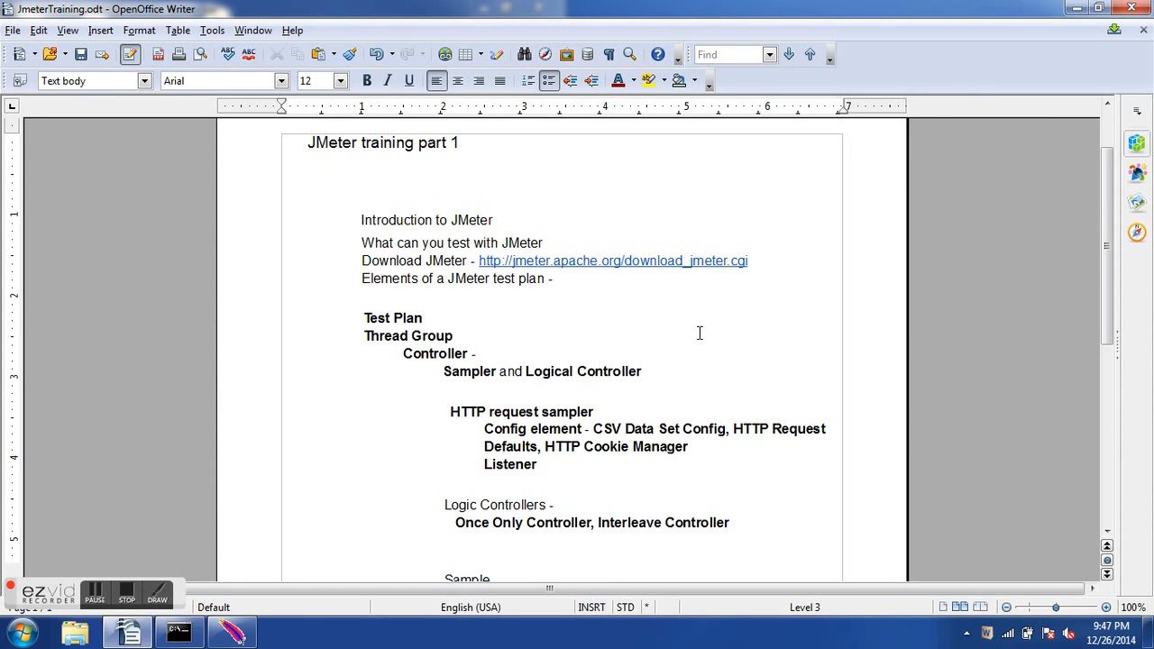
key("alt+Tab")
key("alt+Tab")
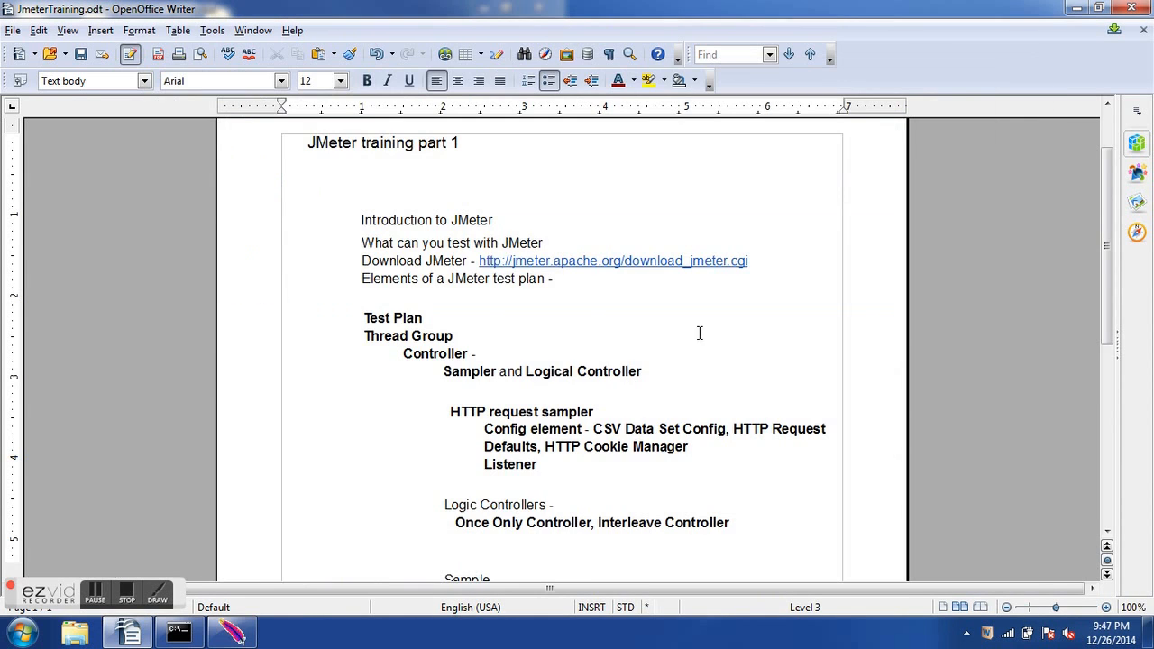